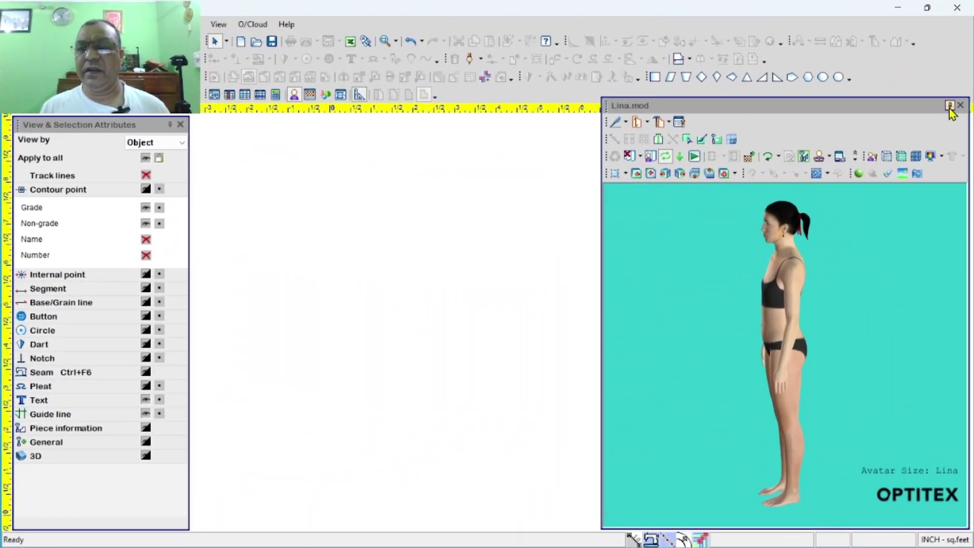
- Collapse the 3D avatar window and create a rectangular piece with length 25 and width 10 inches
{"action": "left_click", "coordinate": [950, 105]}
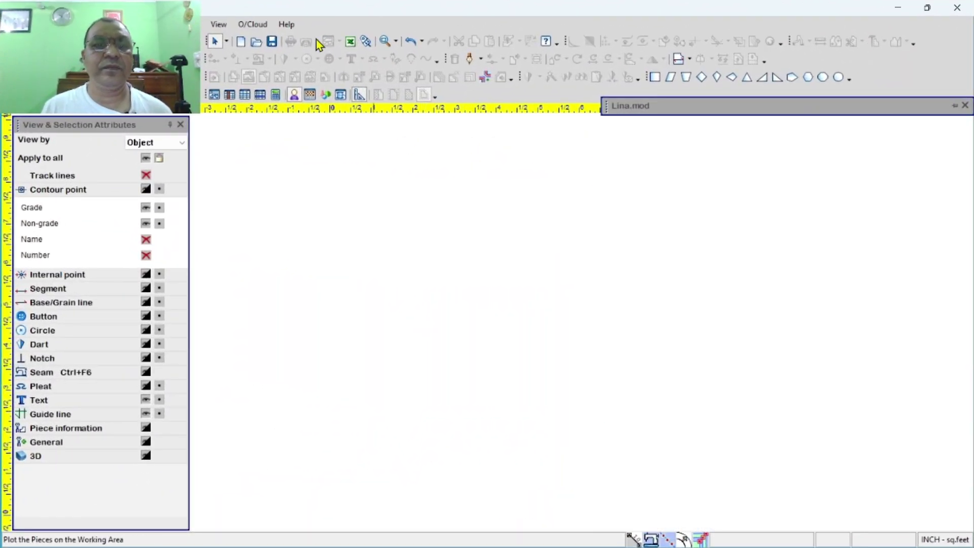
{"action": "right_click", "coordinate": [337, 188]}
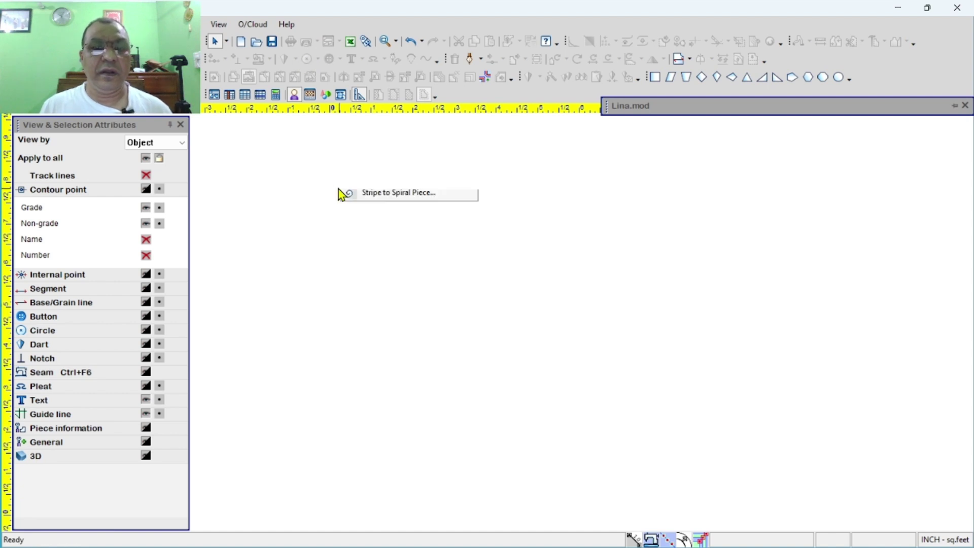
{"action": "left_click", "coordinate": [373, 216]}
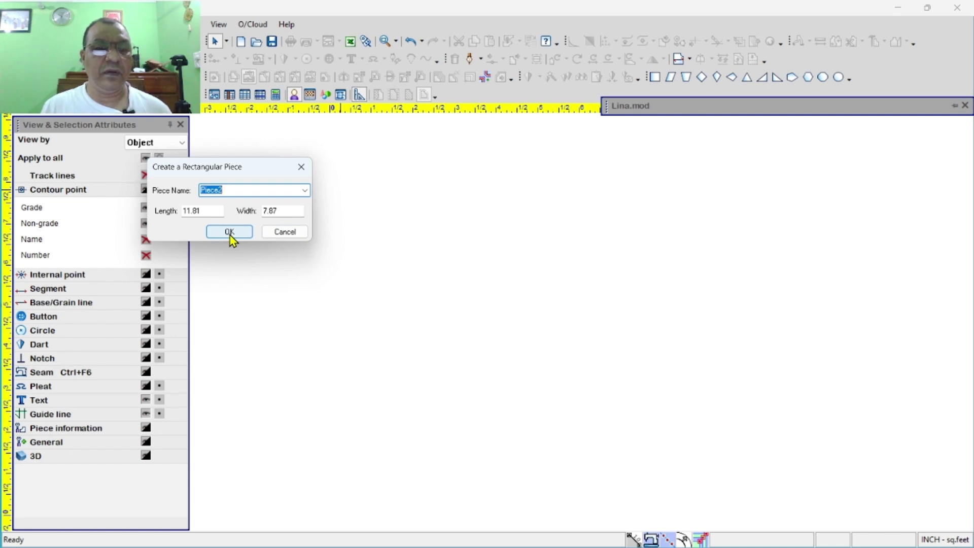
{"action": "left_click_drag", "start_coordinate": [212, 211], "coordinate": [178, 204]}
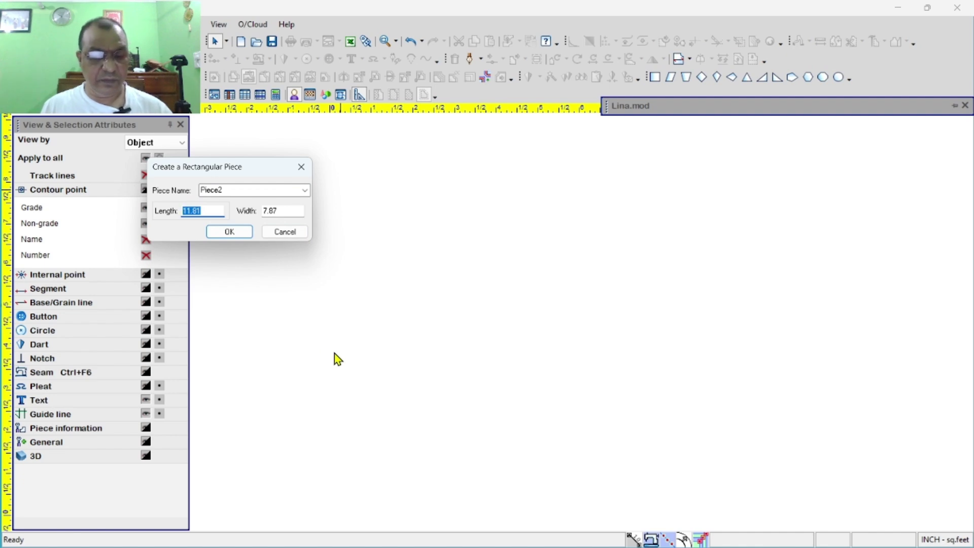
{"action": "type", "text": "2"}
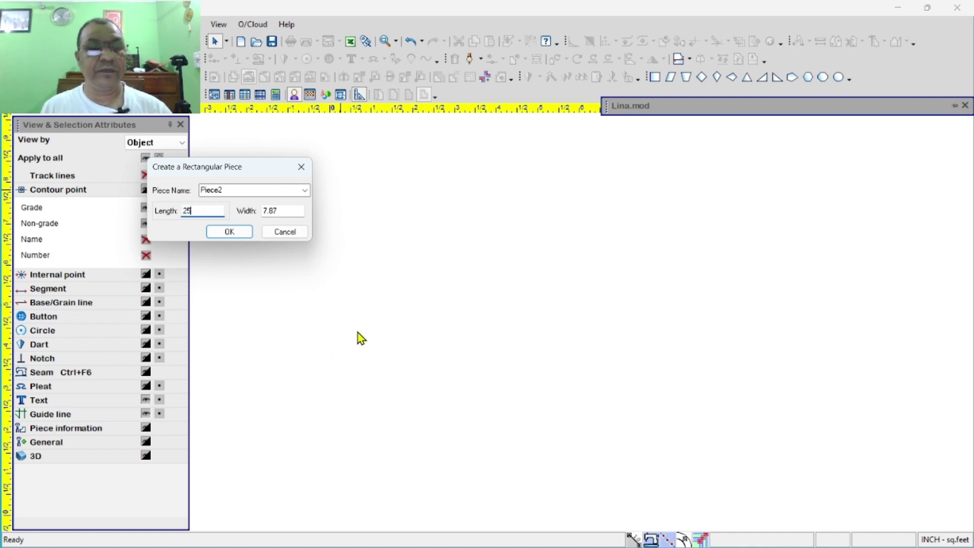
{"action": "type", "text": "5"}
{"action": "left_click_drag", "start_coordinate": [289, 211], "coordinate": [245, 198]}
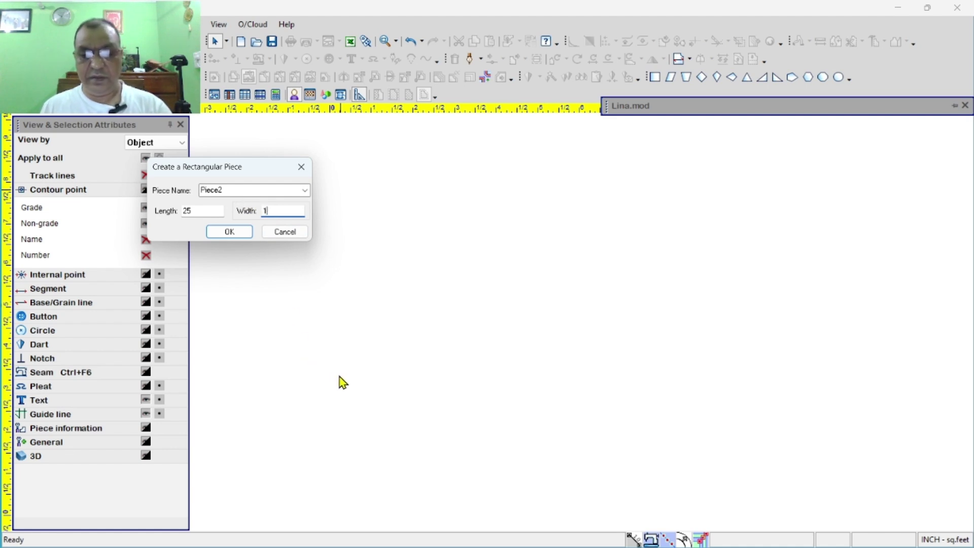
{"action": "left_click", "coordinate": [229, 232]}
{"action": "scroll", "coordinate": [492, 321], "scroll_direction": "down", "scroll_amount": 3}
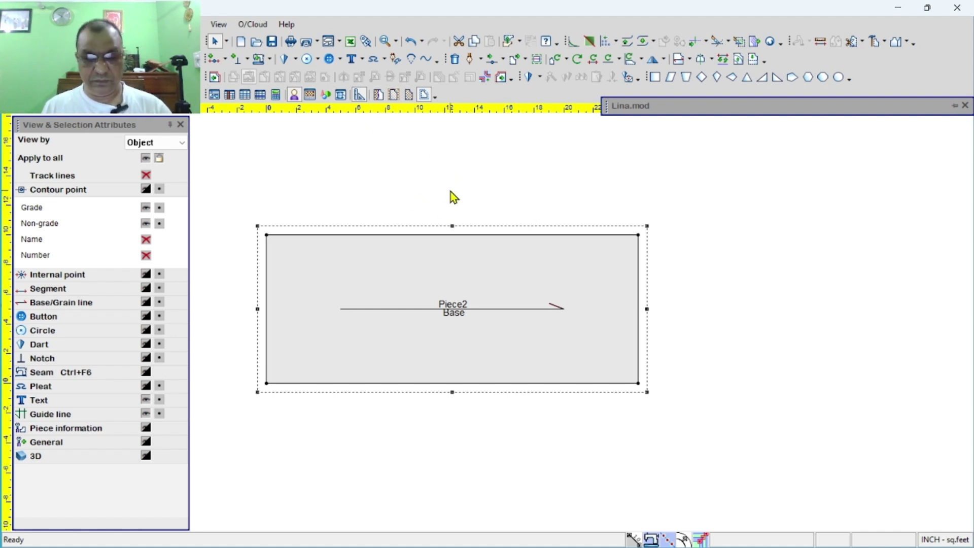
- Add a grade point on the piece's upper edge, 3.5 inches before the upper-right corner
{"action": "key", "text": "o"}
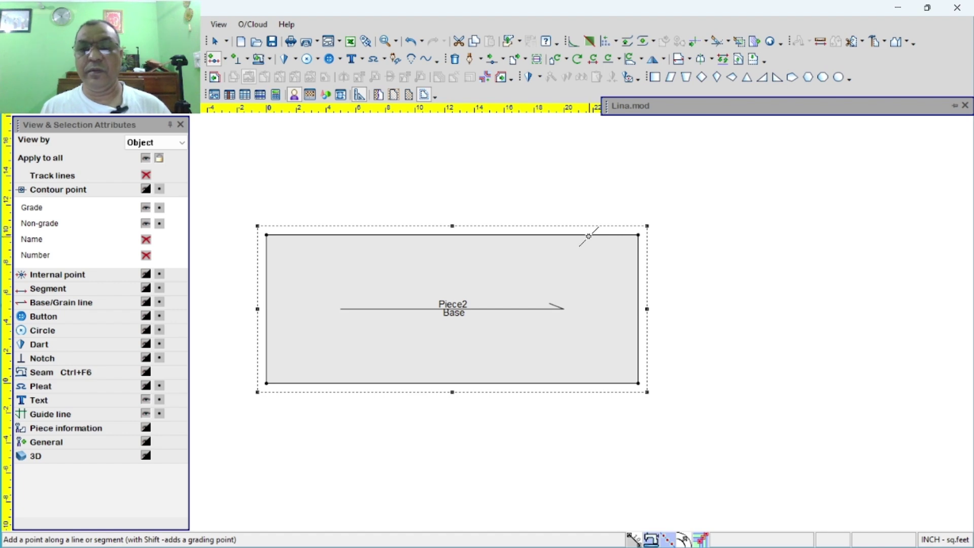
{"action": "left_click", "coordinate": [588, 236]}
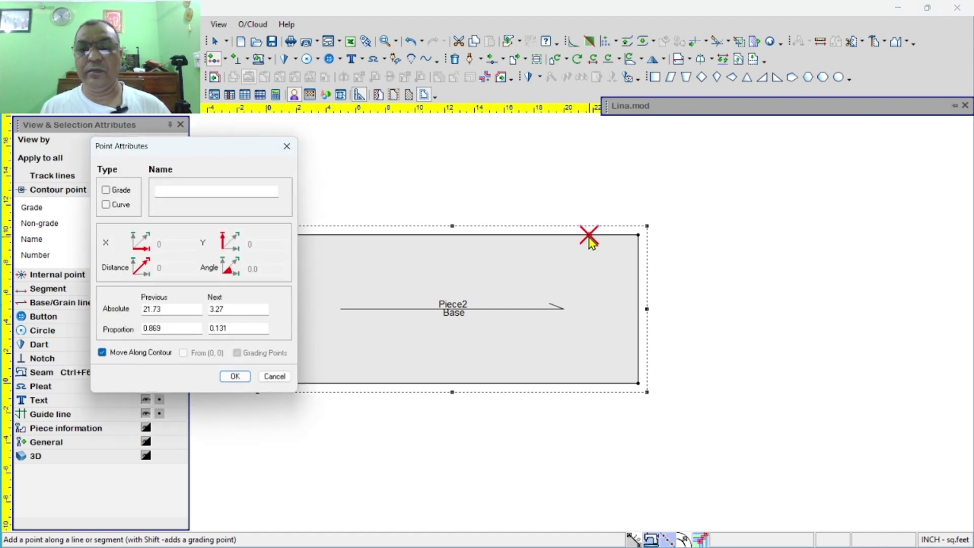
{"action": "left_click", "coordinate": [107, 190]}
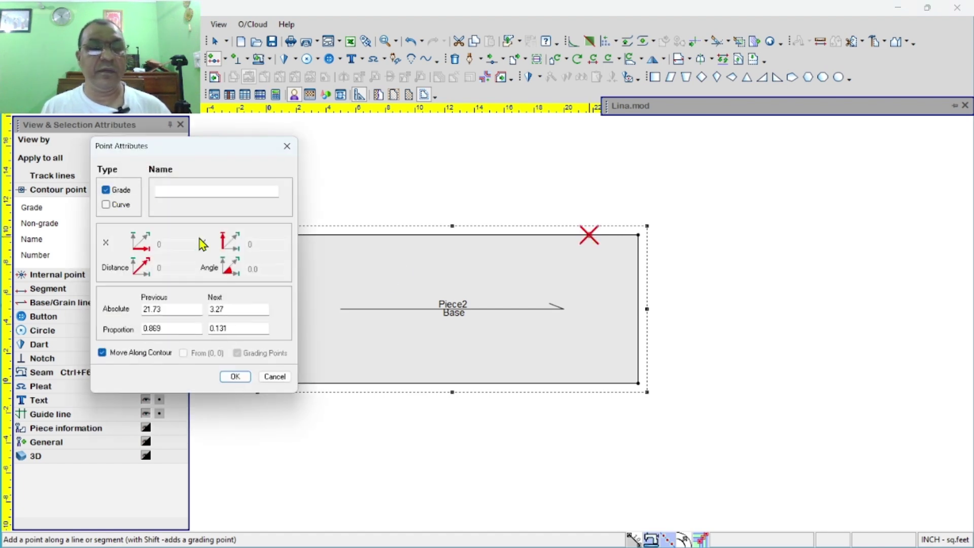
{"action": "left_click", "coordinate": [173, 308]}
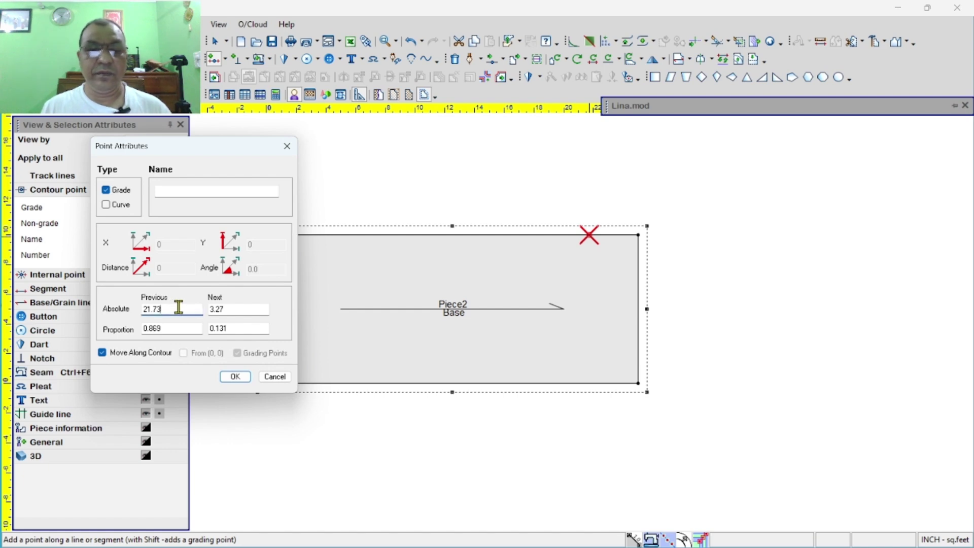
{"action": "double_click", "coordinate": [230, 308]}
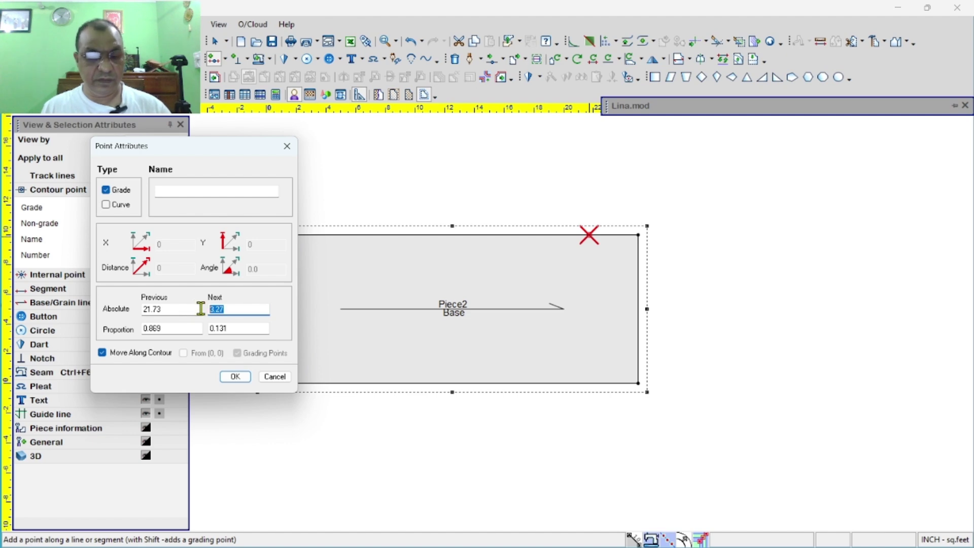
{"action": "type", "text": "3"}
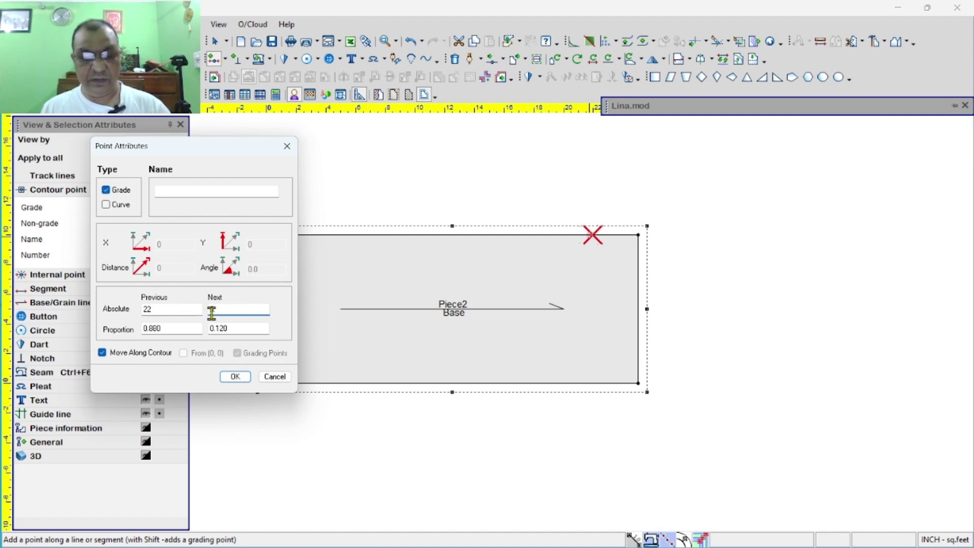
{"action": "type", "text": ".5"}
{"action": "left_click", "coordinate": [234, 377]}
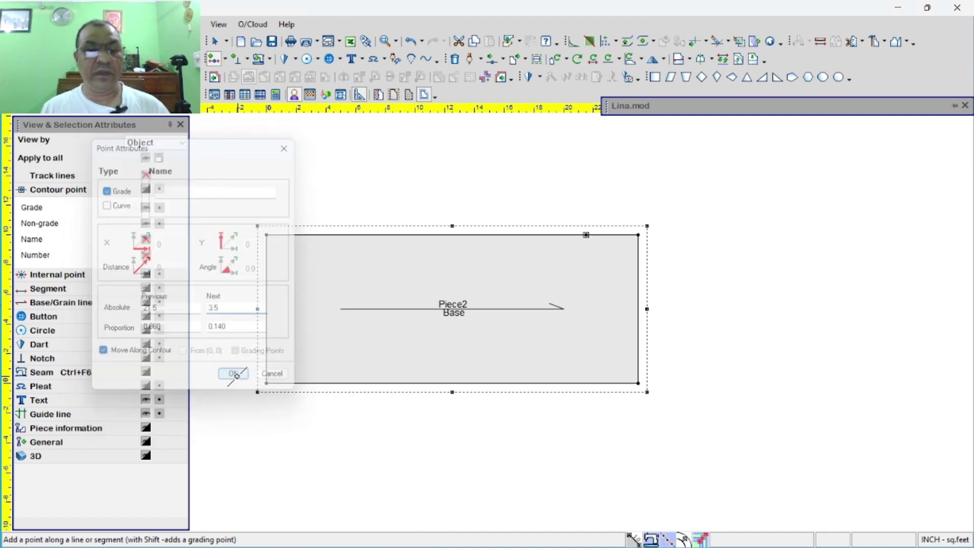
- Add a grade point on the piece's right edge, 3 inches below the upper-right corner
{"action": "left_click", "coordinate": [641, 282]}
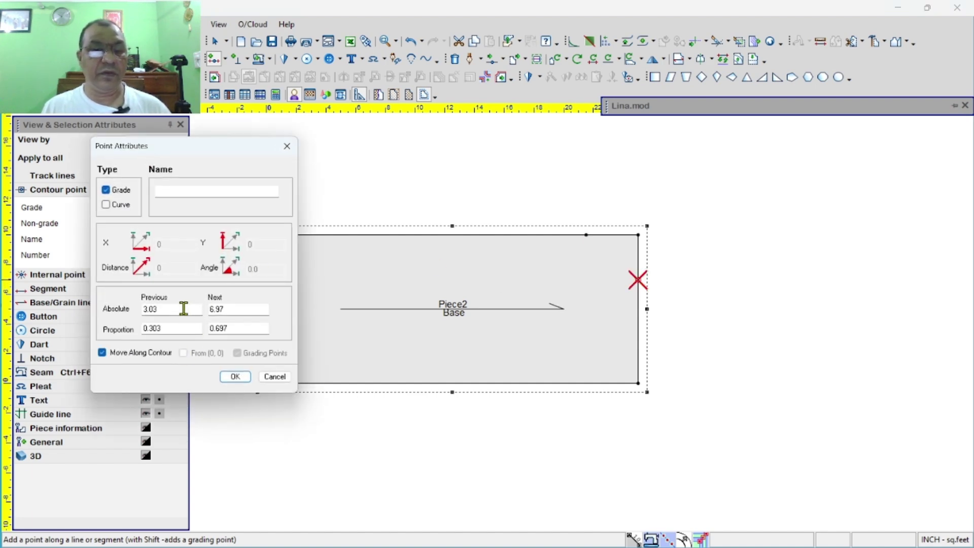
{"action": "left_click_drag", "start_coordinate": [184, 308], "coordinate": [76, 303]}
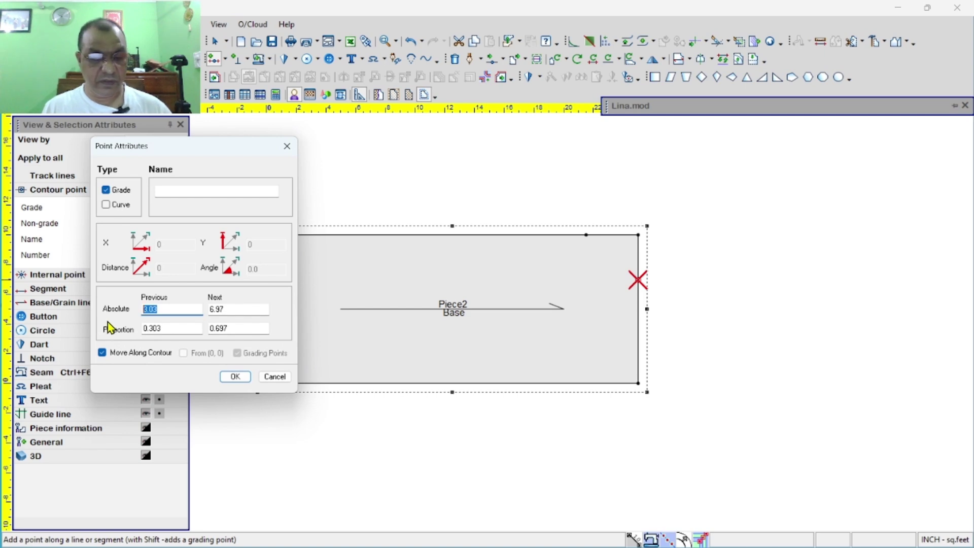
{"action": "type", "text": "3"}
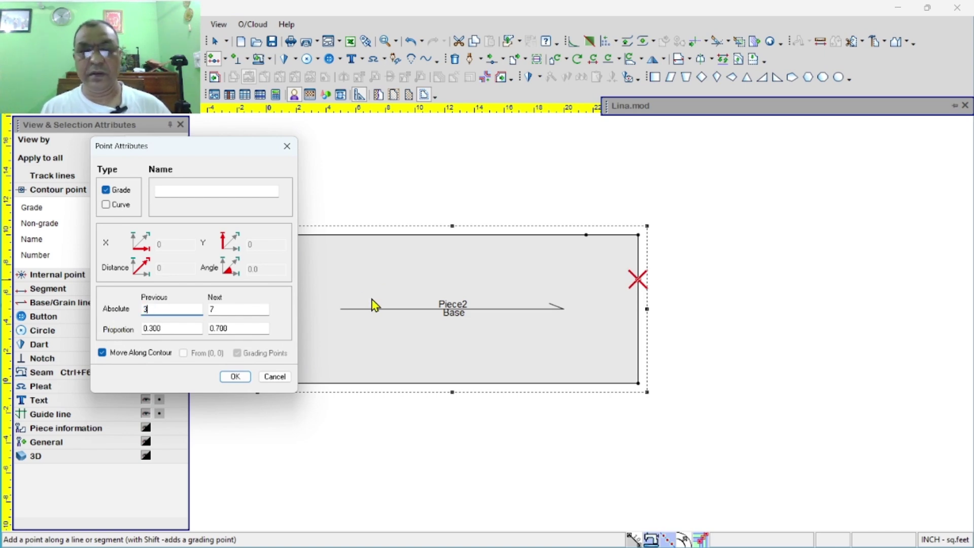
{"action": "left_click", "coordinate": [234, 376]}
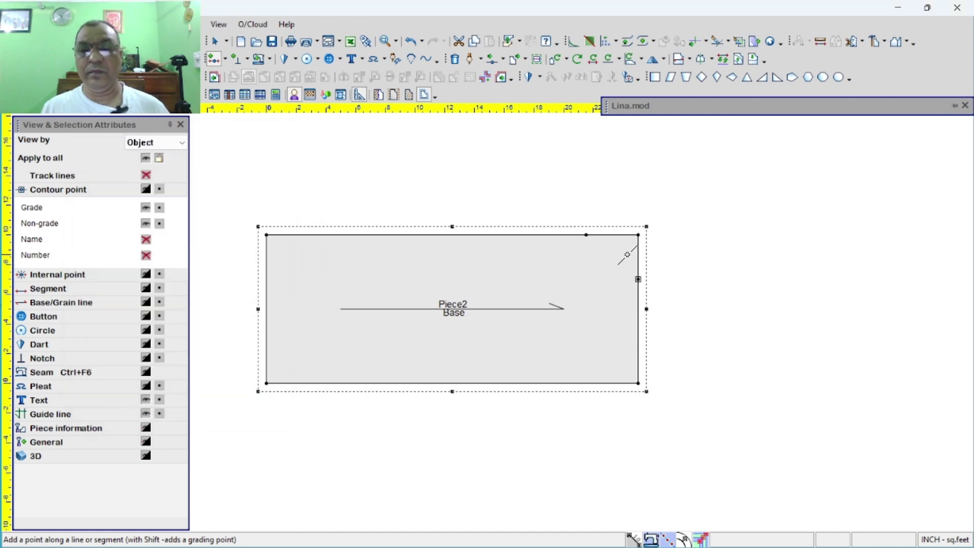
- Delete the piece's upper-right corner point so the two new grade points join diagonally
{"action": "right_click", "coordinate": [557, 172]}
{"action": "left_click", "coordinate": [591, 184]}
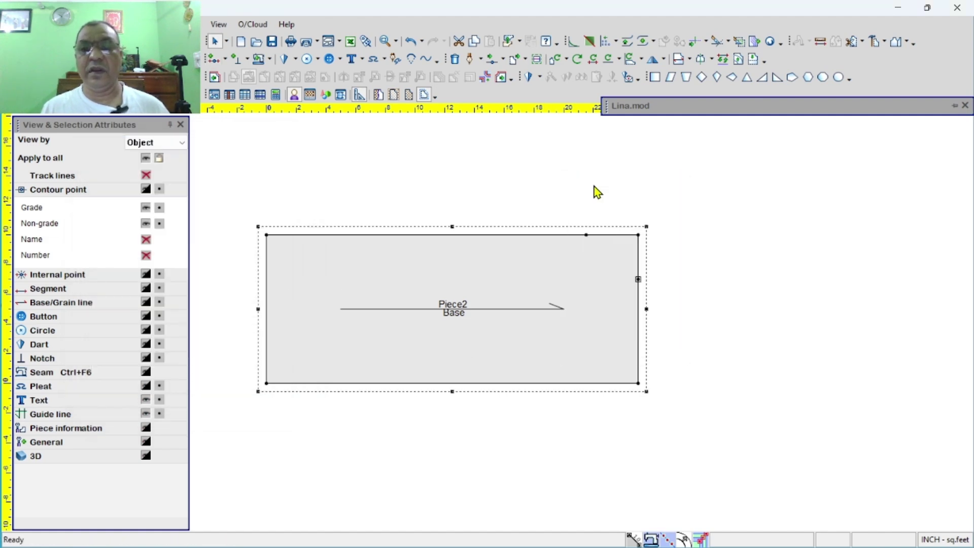
{"action": "left_click", "coordinate": [638, 236]}
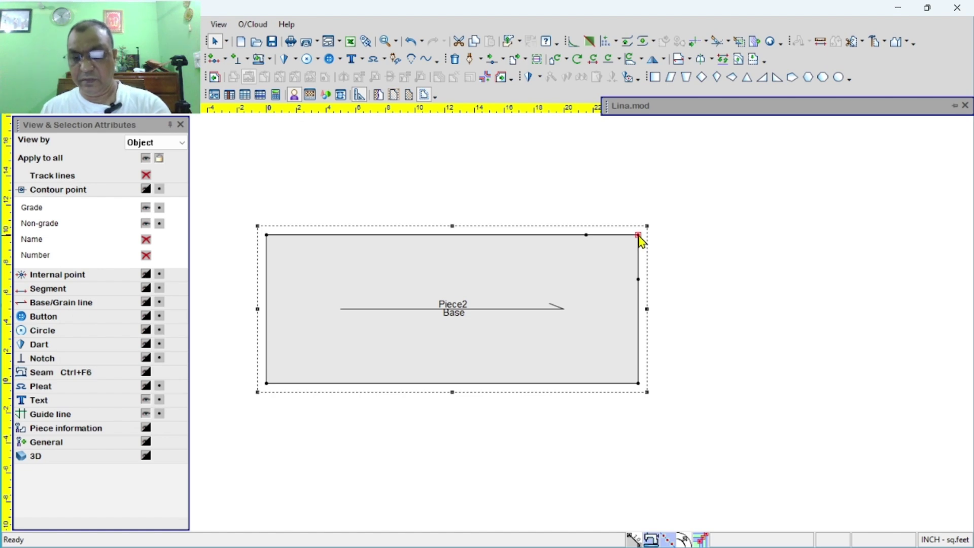
{"action": "key", "text": "Delete"}
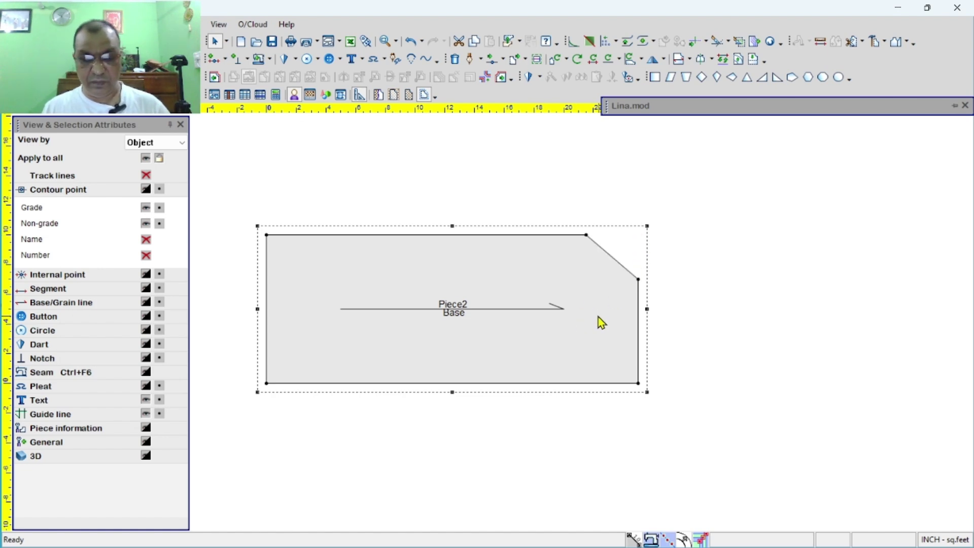
- Curve the diagonal corner edge inward by moving a new curve point at its middle into the piece
{"action": "key", "text": "m"}
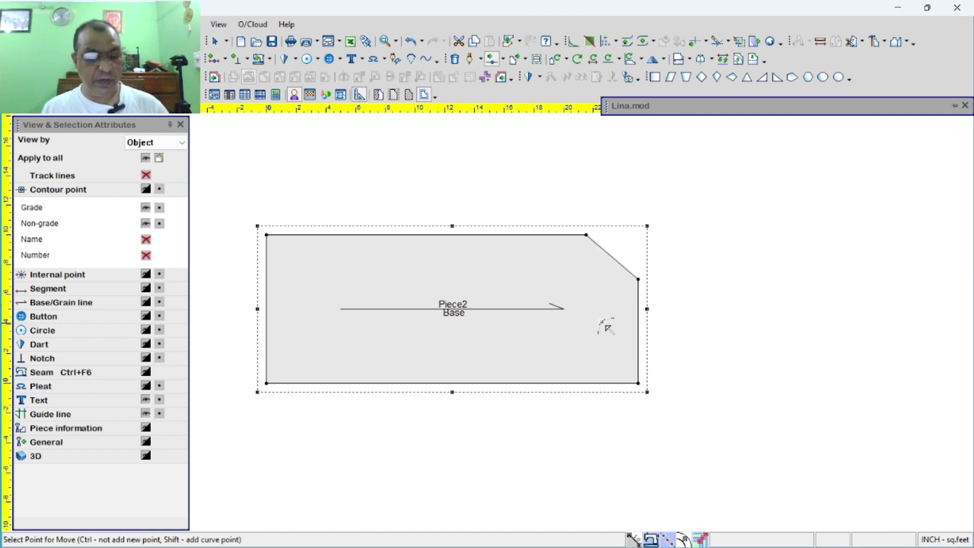
{"action": "left_click", "coordinate": [616, 264]}
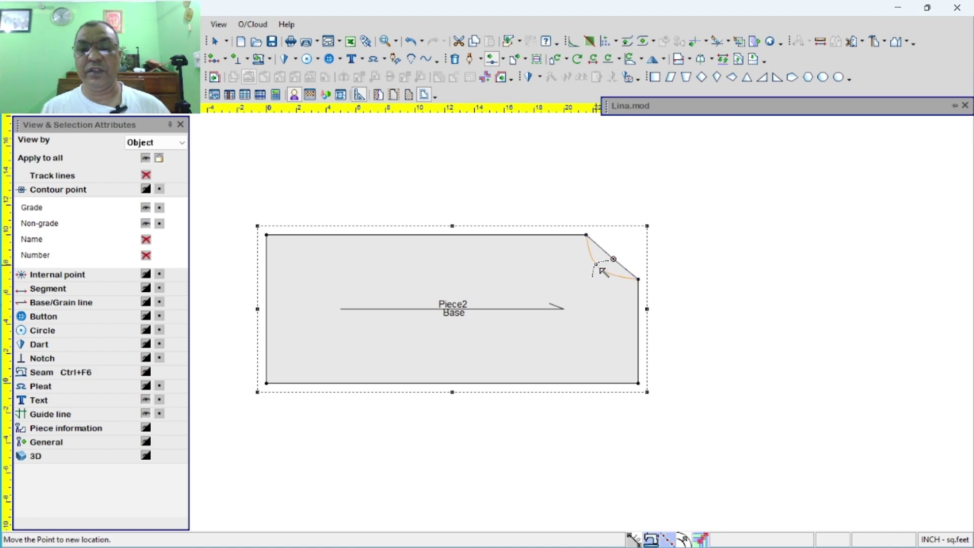
{"action": "left_click", "coordinate": [602, 271]}
{"action": "left_click", "coordinate": [419, 348]}
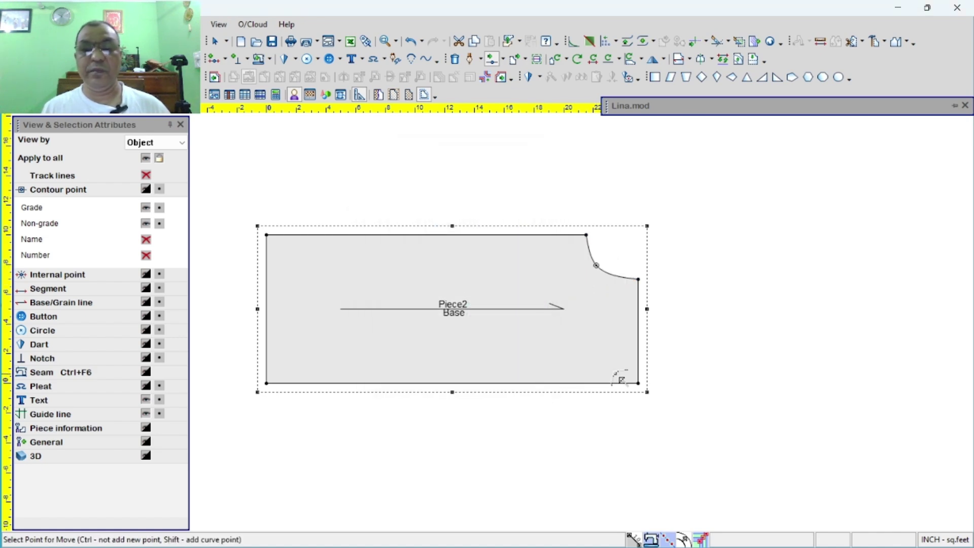
- Move the piece's lower-right corner point inward by about -0.92 in X and 2.91 in Y
{"action": "left_click", "coordinate": [638, 383]}
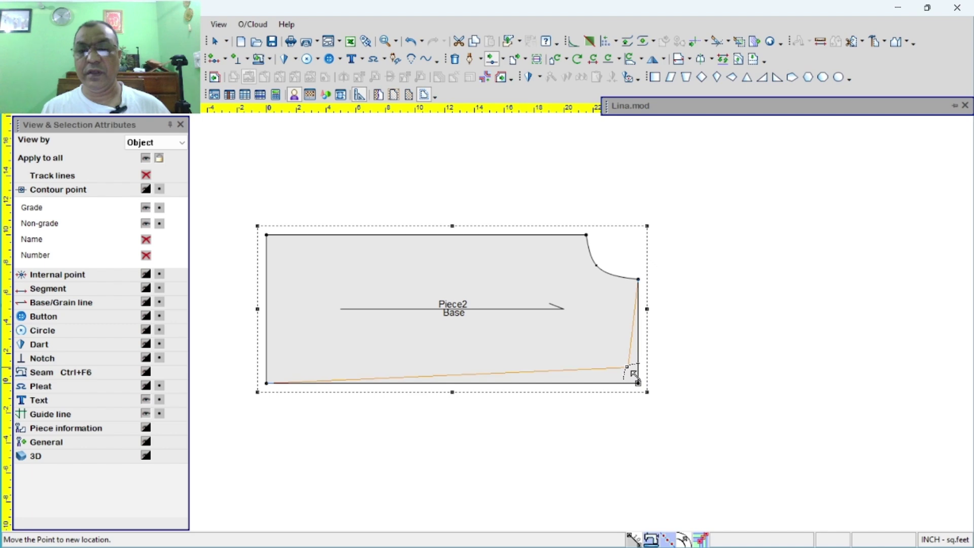
{"action": "left_click", "coordinate": [625, 340]}
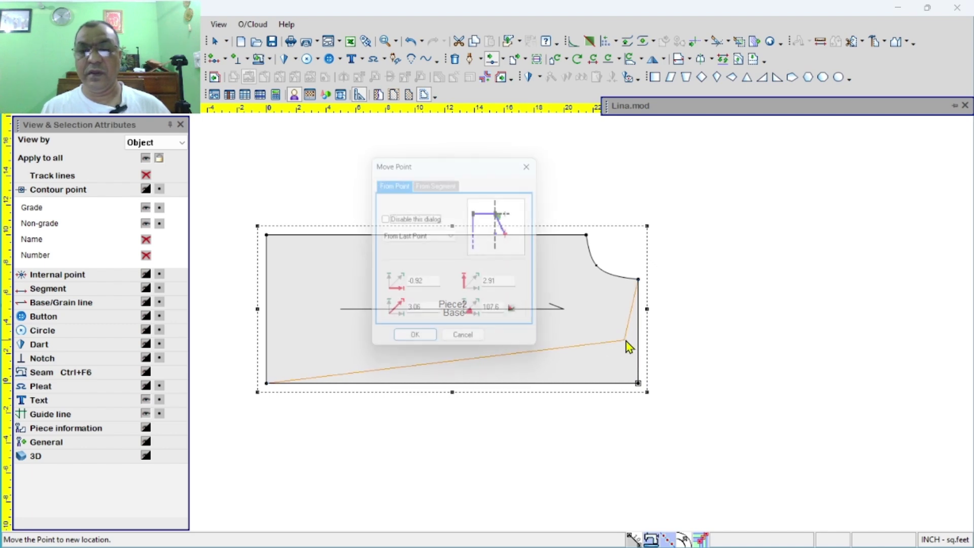
{"action": "left_click", "coordinate": [416, 336]}
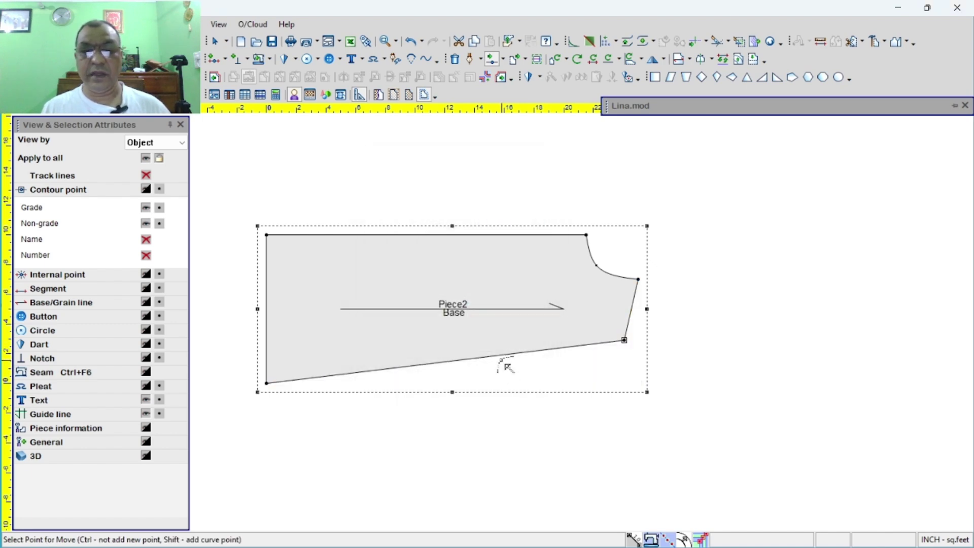
- Try to bow the slanted lower edge outward with a curve point, and undo the lower-right corner move
{"action": "left_click", "coordinate": [503, 356], "text": "shift"}
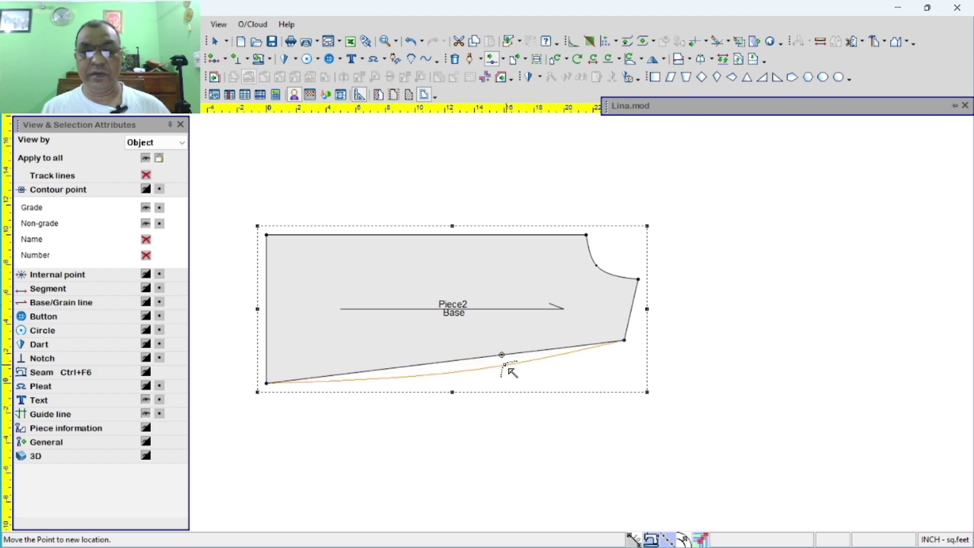
{"action": "left_click", "coordinate": [546, 386]}
{"action": "left_click", "coordinate": [468, 345]}
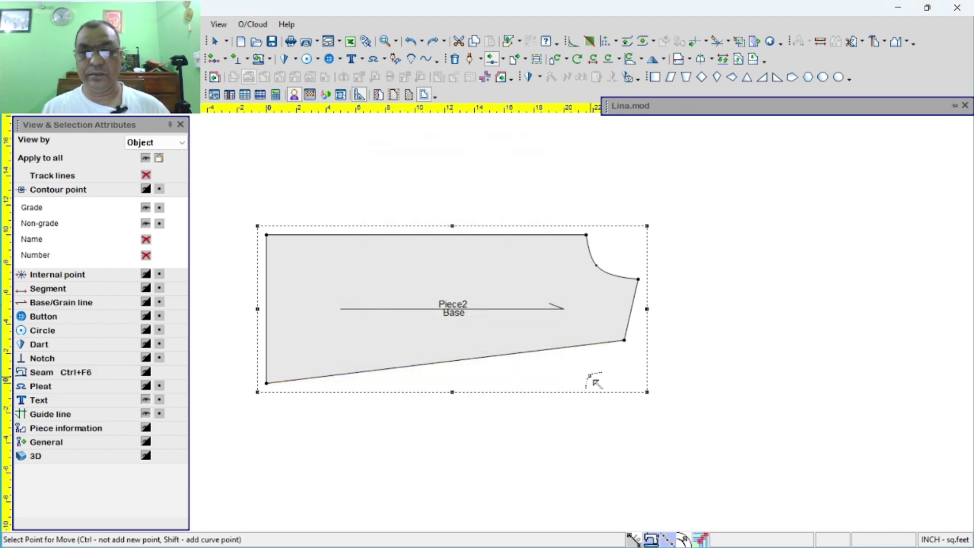
{"action": "key", "text": "ctrl+z"}
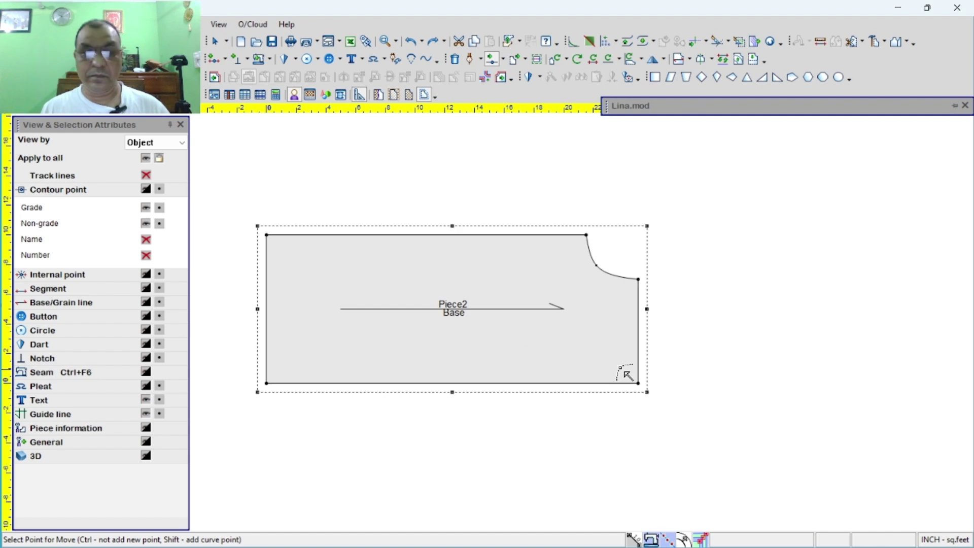
{"action": "right_click", "coordinate": [682, 405]}
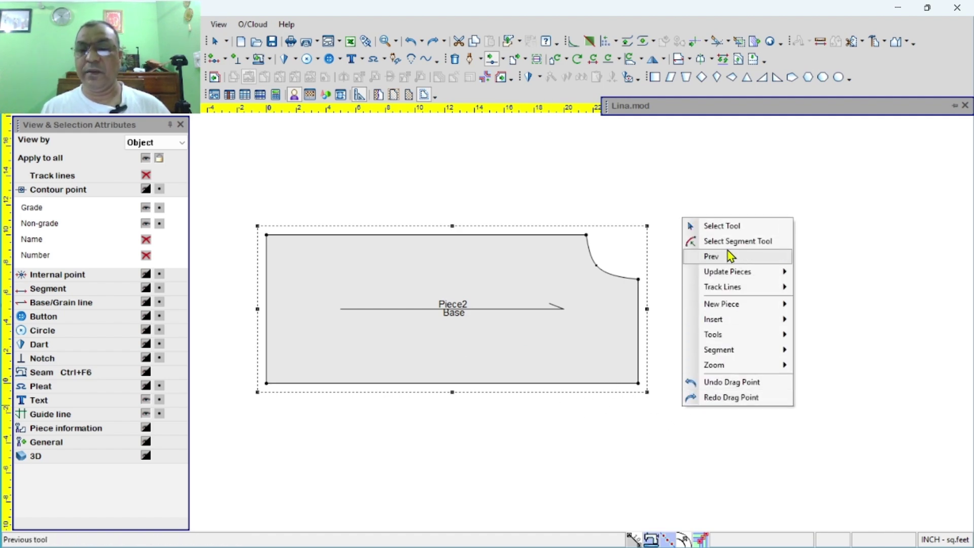
{"action": "left_click", "coordinate": [721, 226]}
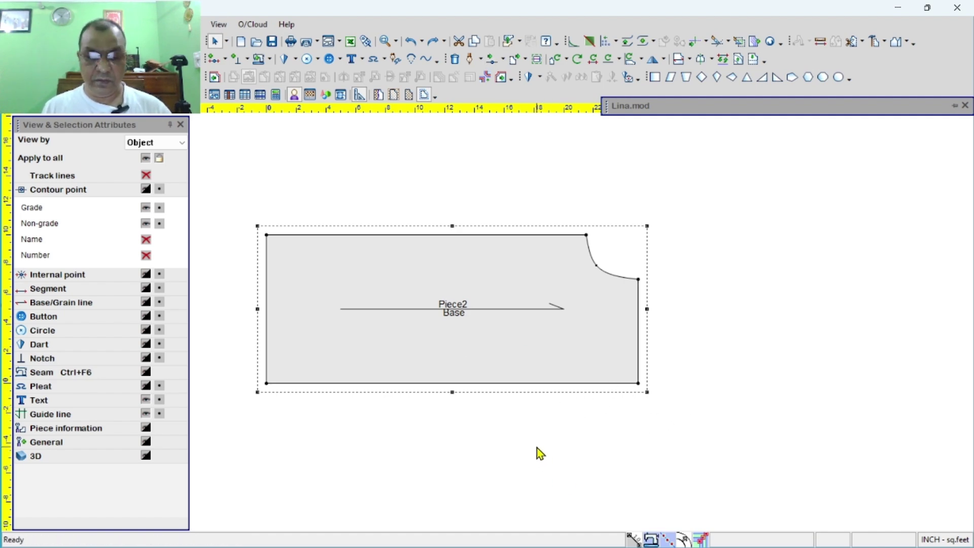
- Add a grade point on the piece's lower edge, about 7.37 inches from the lower-right corner
{"action": "key", "text": "o"}
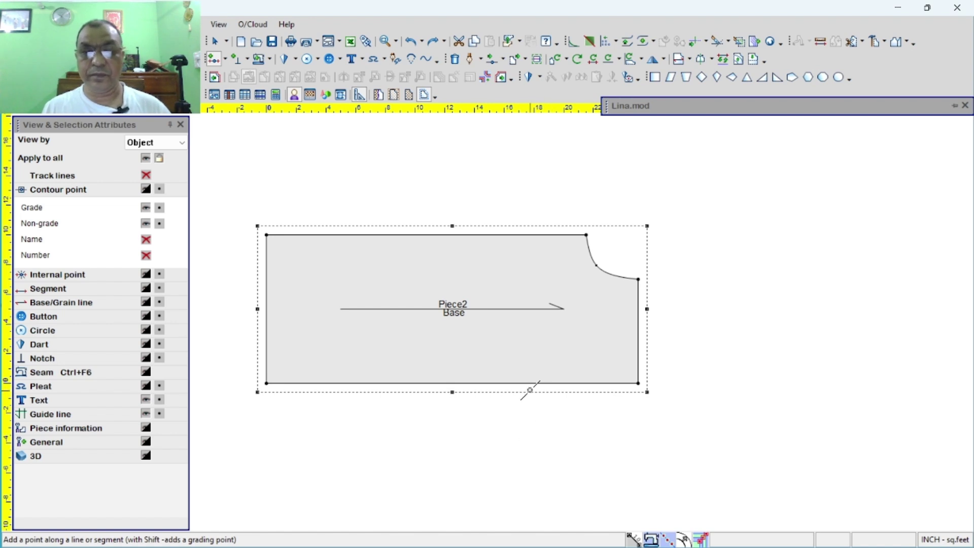
{"action": "left_click", "coordinate": [528, 384]}
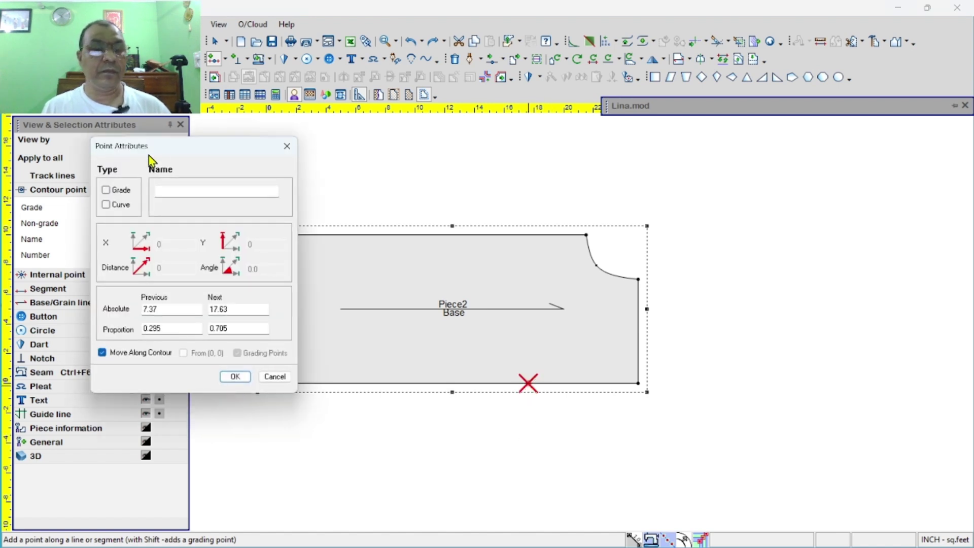
{"action": "left_click", "coordinate": [108, 192]}
{"action": "left_click", "coordinate": [234, 376]}
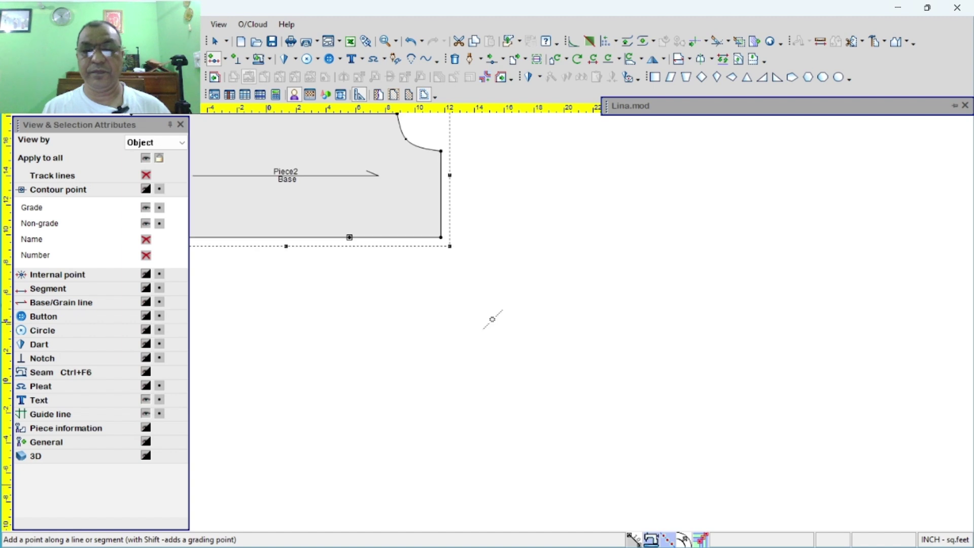
- Move the piece's lower-right corner point inward by -0.82 in X and 2.2 in Y
{"action": "scroll", "coordinate": [489, 320], "scroll_direction": "down", "scroll_amount": 2}
{"action": "scroll", "coordinate": [495, 323], "scroll_direction": "up", "scroll_amount": 1}
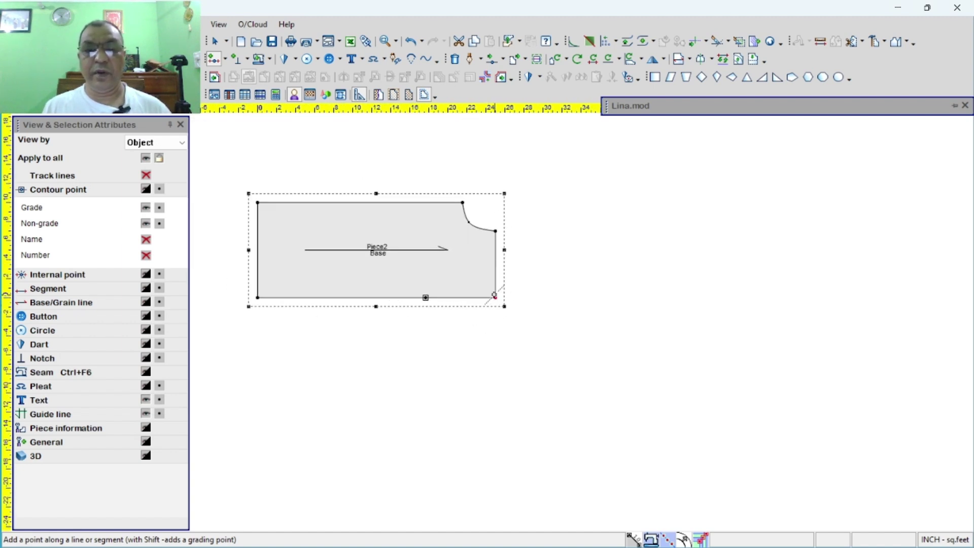
{"action": "right_click", "coordinate": [596, 298]}
{"action": "left_click", "coordinate": [625, 307]}
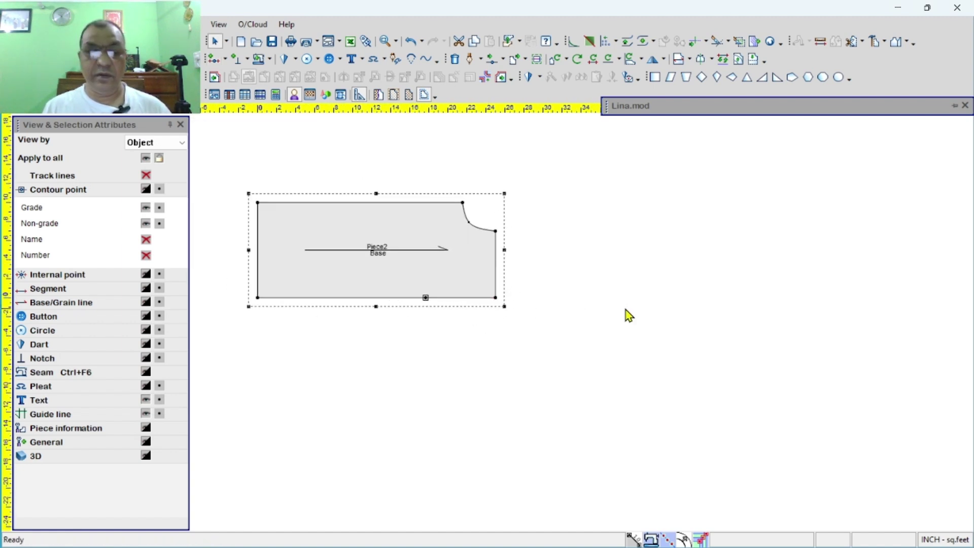
{"action": "key", "text": "m"}
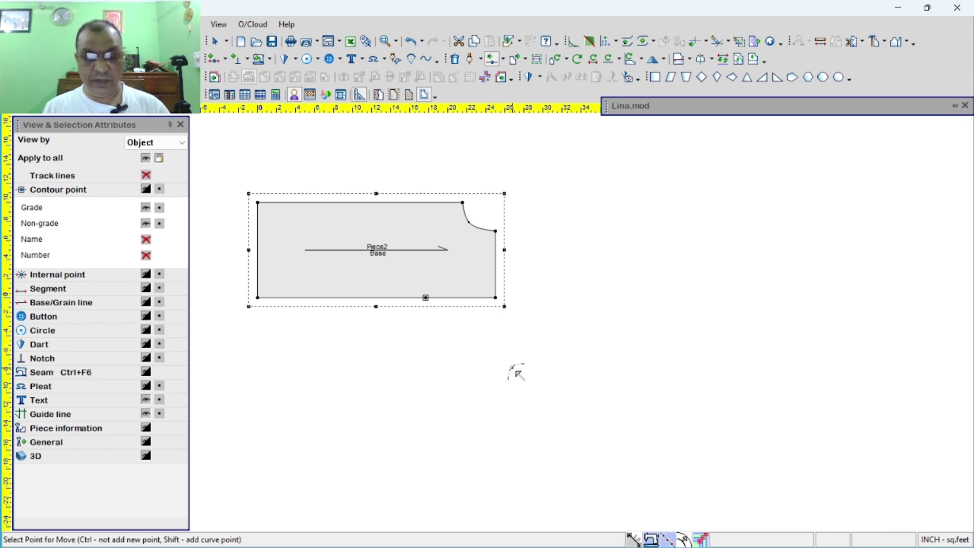
{"action": "left_click", "coordinate": [496, 298]}
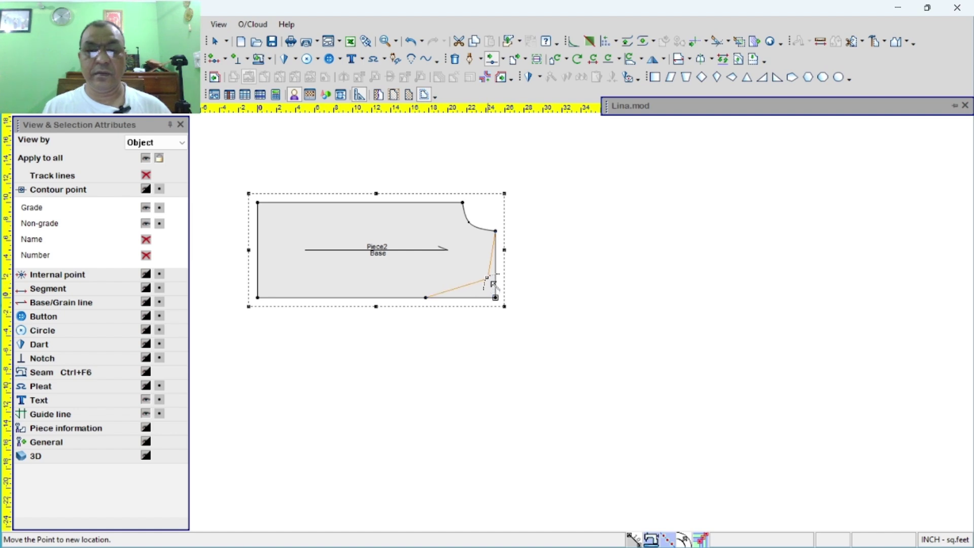
{"action": "left_click", "coordinate": [492, 281]}
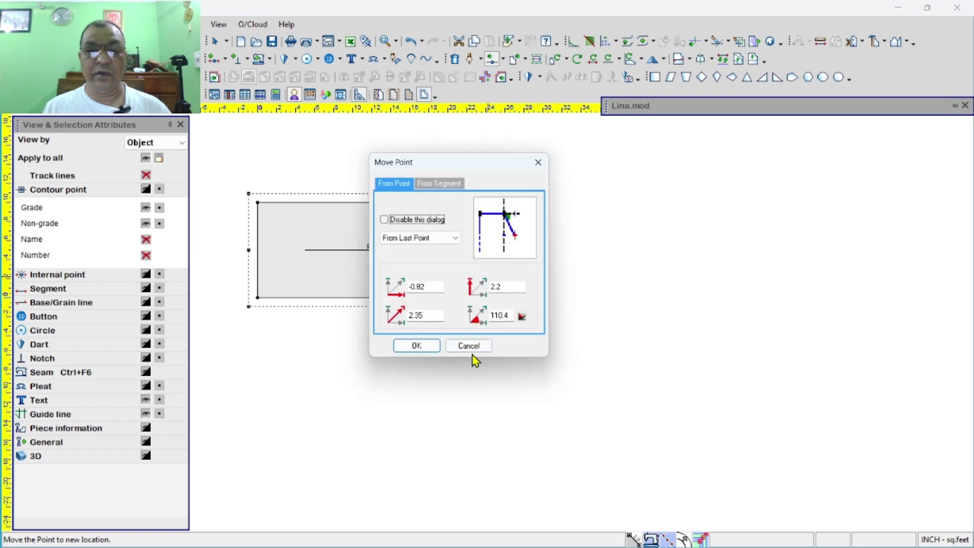
{"action": "left_click", "coordinate": [424, 348]}
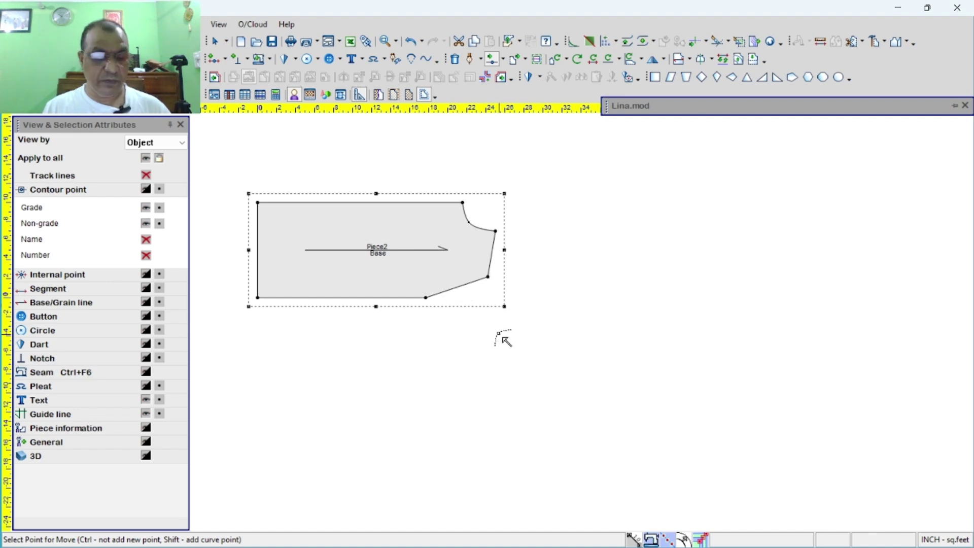
{"action": "left_click", "coordinate": [449, 289]}
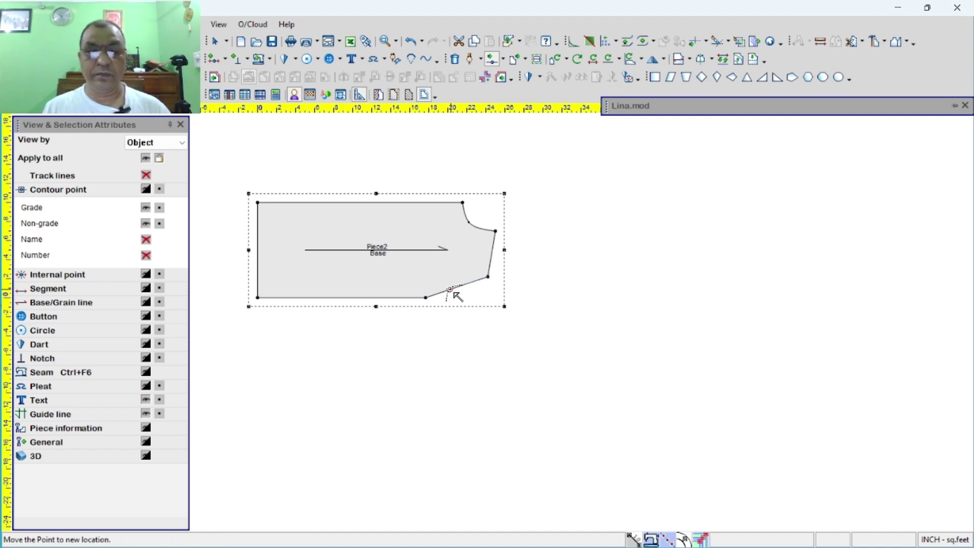
{"action": "left_click", "coordinate": [451, 289]}
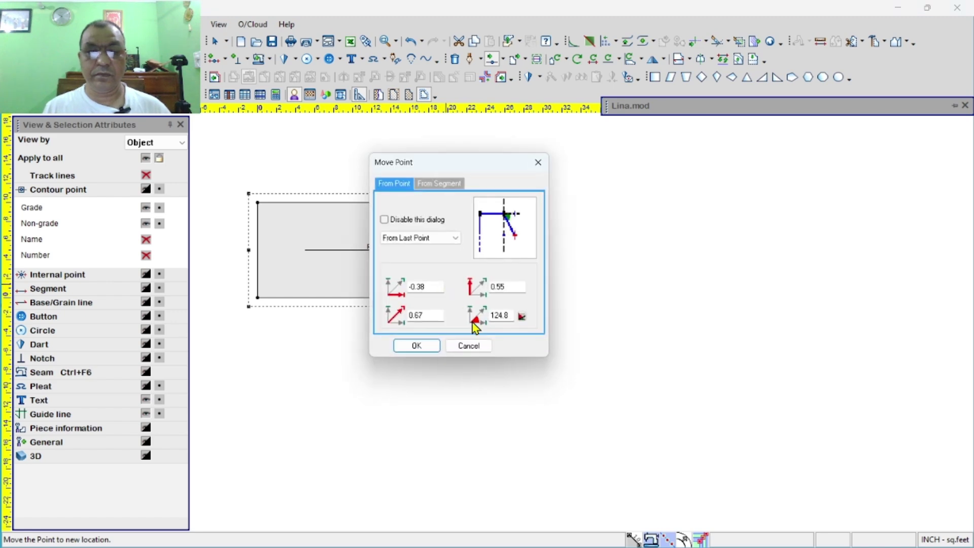
{"action": "left_click", "coordinate": [471, 344]}
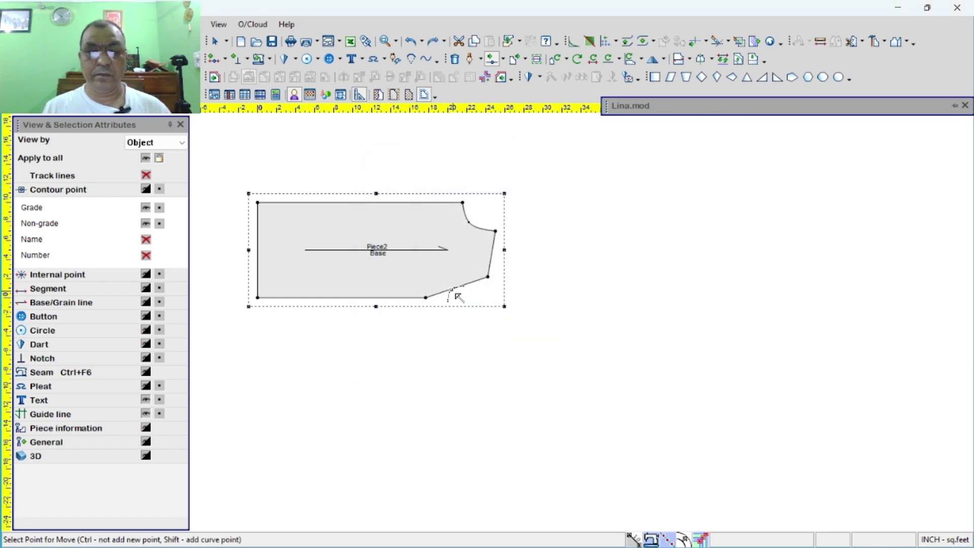
- Curve the slanted lower edge into the piece by moving a new curve point near its middle inward
{"action": "left_click", "coordinate": [449, 289]}
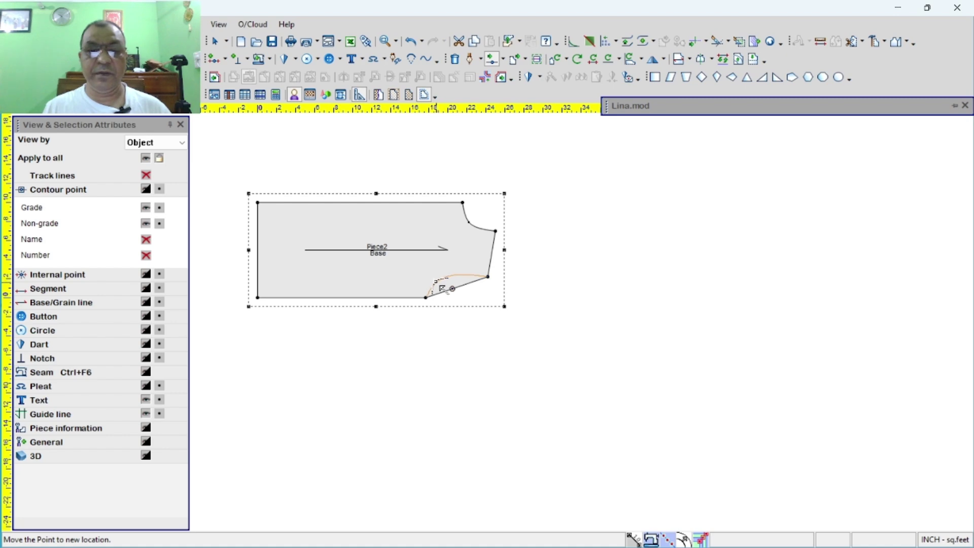
{"action": "left_click", "coordinate": [440, 288]}
{"action": "left_click", "coordinate": [416, 350]}
{"action": "scroll", "coordinate": [494, 325], "scroll_direction": "up", "scroll_amount": 4}
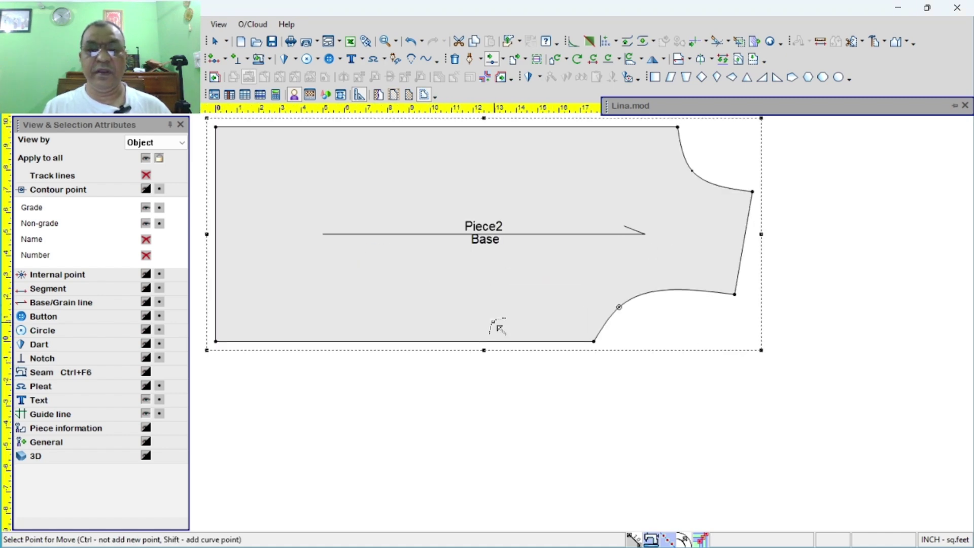
{"action": "scroll", "coordinate": [494, 324], "scroll_direction": "down", "scroll_amount": 3}
{"action": "scroll", "coordinate": [492, 321], "scroll_direction": "up", "scroll_amount": 3}
{"action": "scroll", "coordinate": [497, 327], "scroll_direction": "down", "scroll_amount": 3}
{"action": "scroll", "coordinate": [495, 326], "scroll_direction": "up", "scroll_amount": 3}
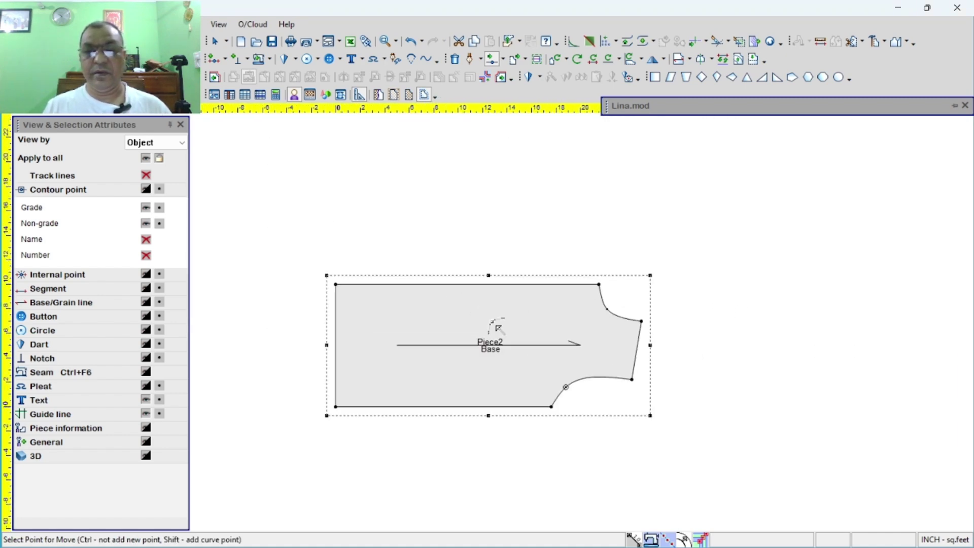
- Deepen the lower curve by moving its curve point -0.5 in X and -0.08 in Y
{"action": "left_click", "coordinate": [577, 399]}
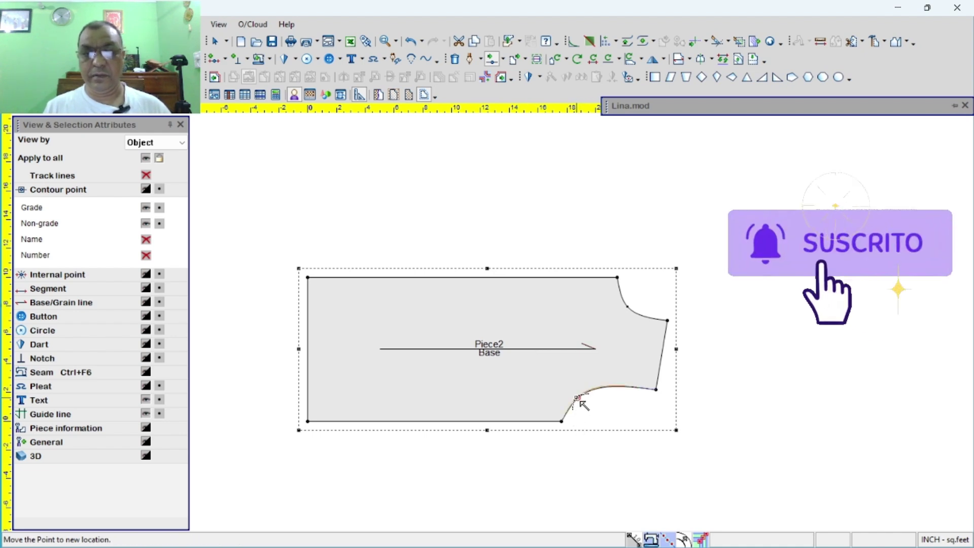
{"action": "left_click", "coordinate": [576, 401]}
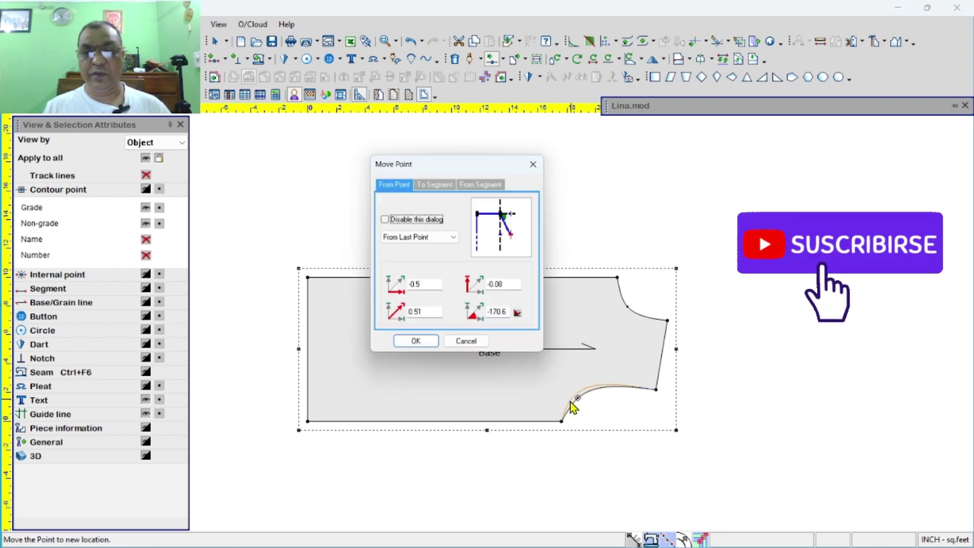
{"action": "left_click", "coordinate": [419, 349]}
{"action": "scroll", "coordinate": [497, 327], "scroll_direction": "down", "scroll_amount": 3}
{"action": "scroll", "coordinate": [497, 327], "scroll_direction": "up", "scroll_amount": 3}
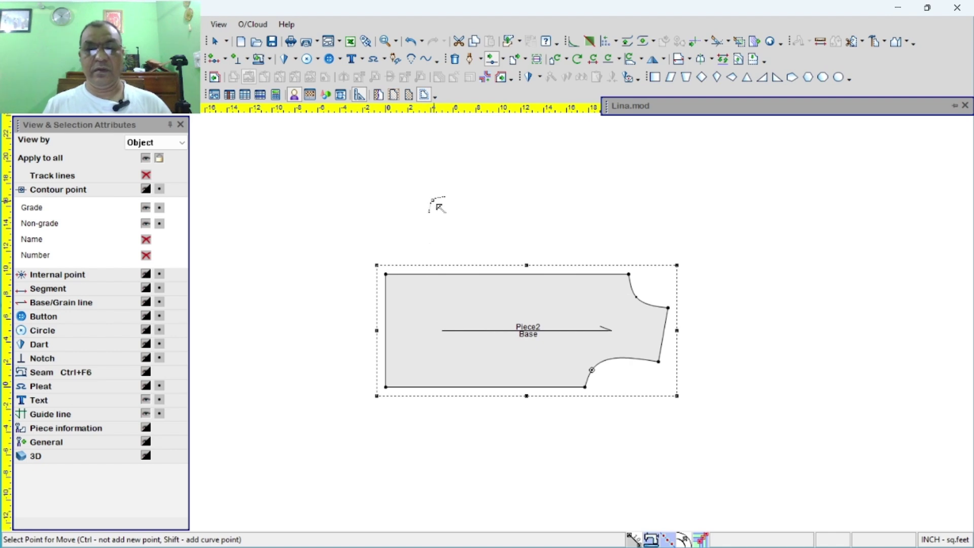
{"action": "right_click", "coordinate": [437, 189]}
{"action": "left_click", "coordinate": [463, 197]}
{"action": "scroll", "coordinate": [496, 330], "scroll_direction": "down", "scroll_amount": 3}
{"action": "scroll", "coordinate": [495, 331], "scroll_direction": "up", "scroll_amount": 5}
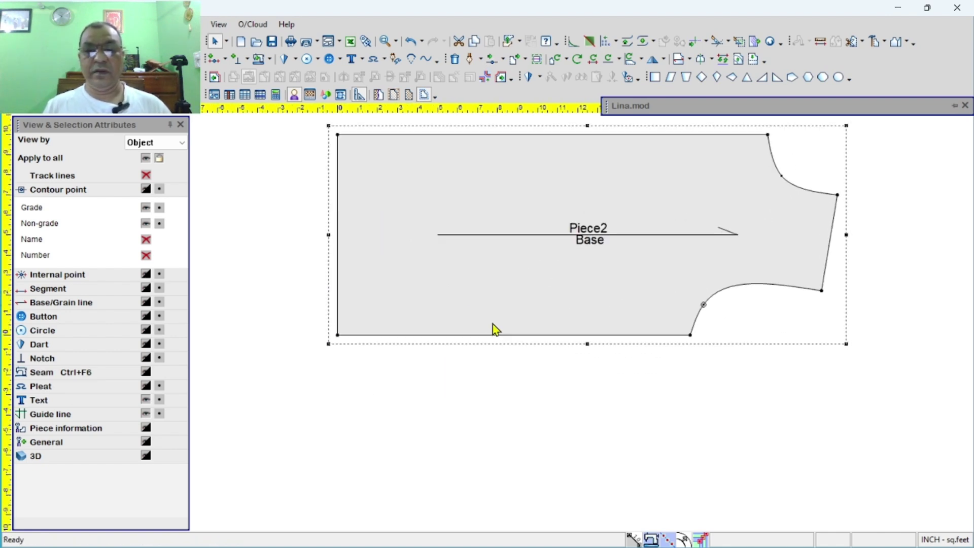
{"action": "scroll", "coordinate": [494, 328], "scroll_direction": "down", "scroll_amount": 1}
{"action": "scroll", "coordinate": [478, 330], "scroll_direction": "up", "scroll_amount": 1}
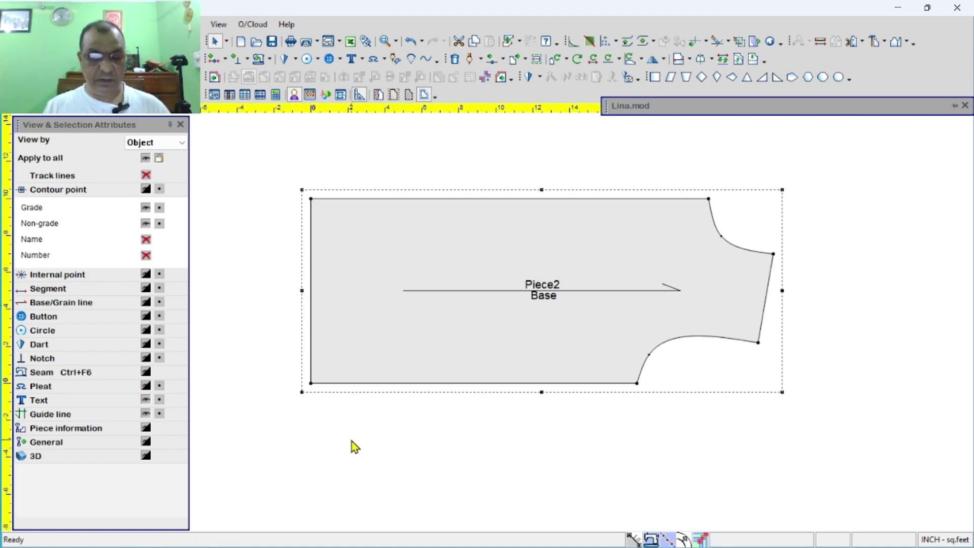
{"action": "key", "text": "p"}
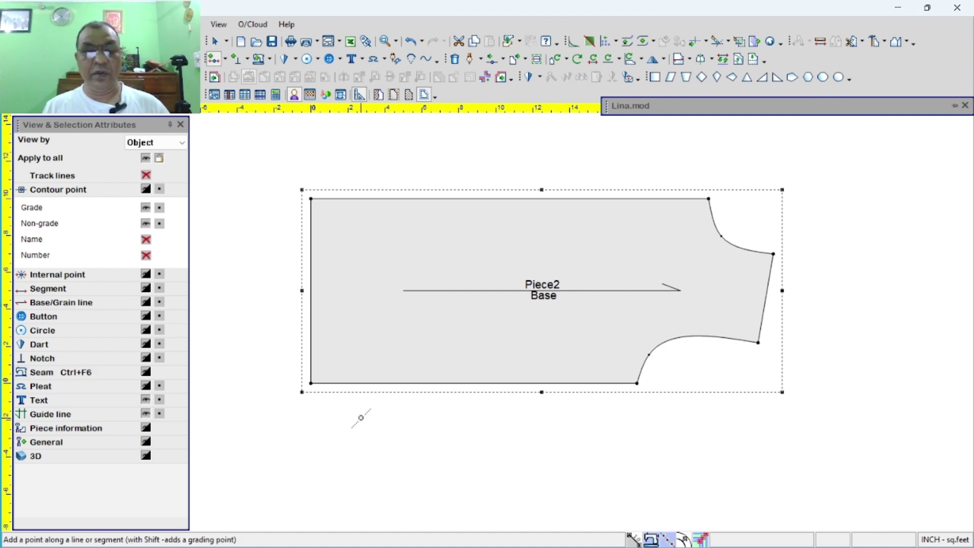
{"action": "right_click", "coordinate": [345, 383]}
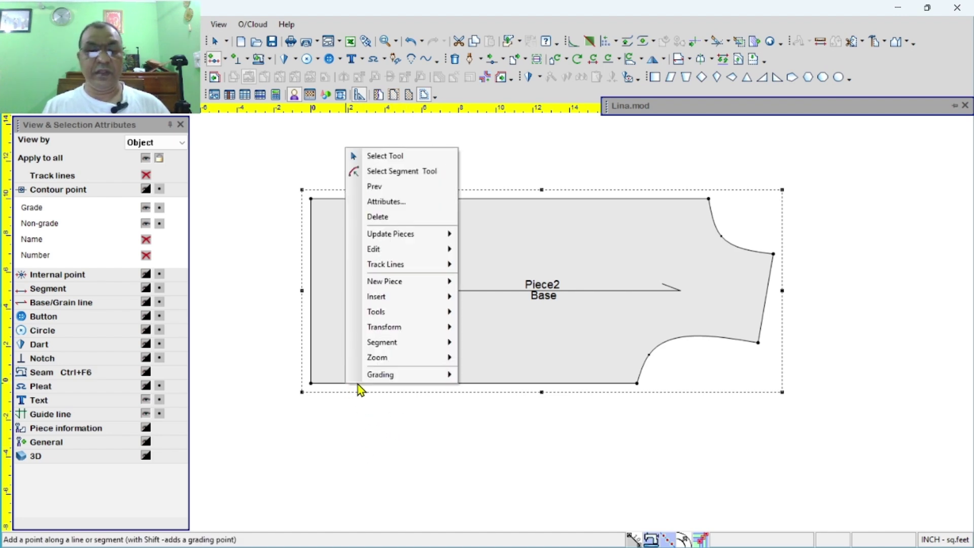
{"action": "left_click", "coordinate": [386, 156]}
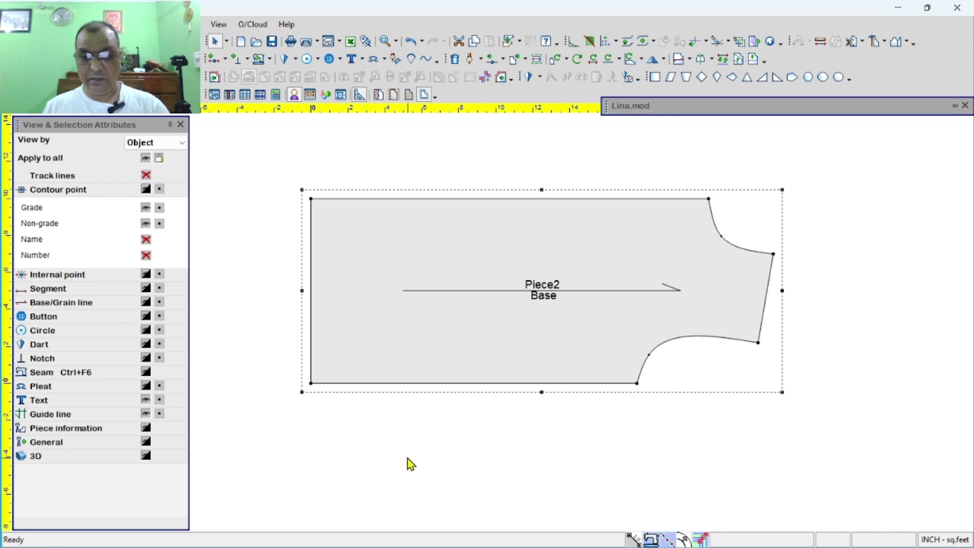
- Add a grade point on the piece's lower edge, about 1.67 inches from the lower-left corner
{"action": "key", "text": "p"}
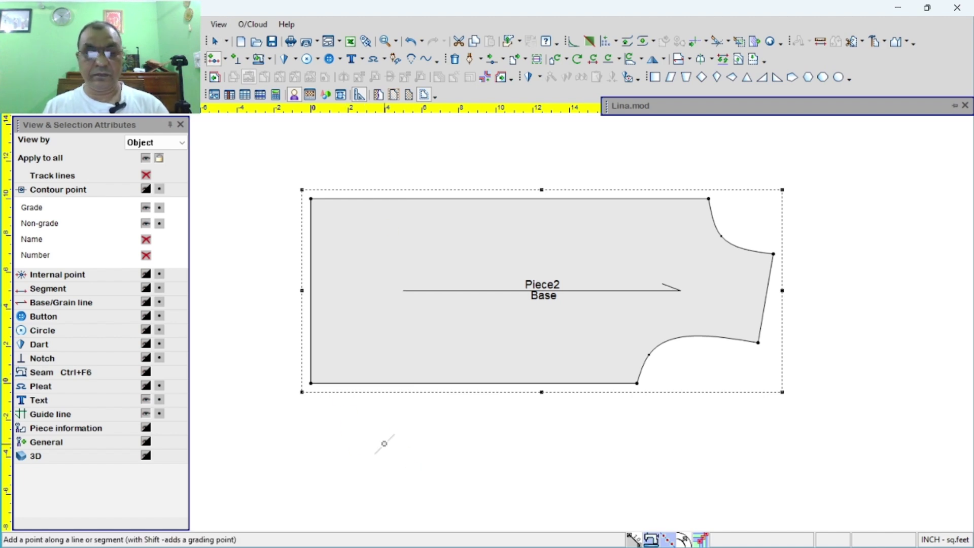
{"action": "left_click", "coordinate": [341, 384]}
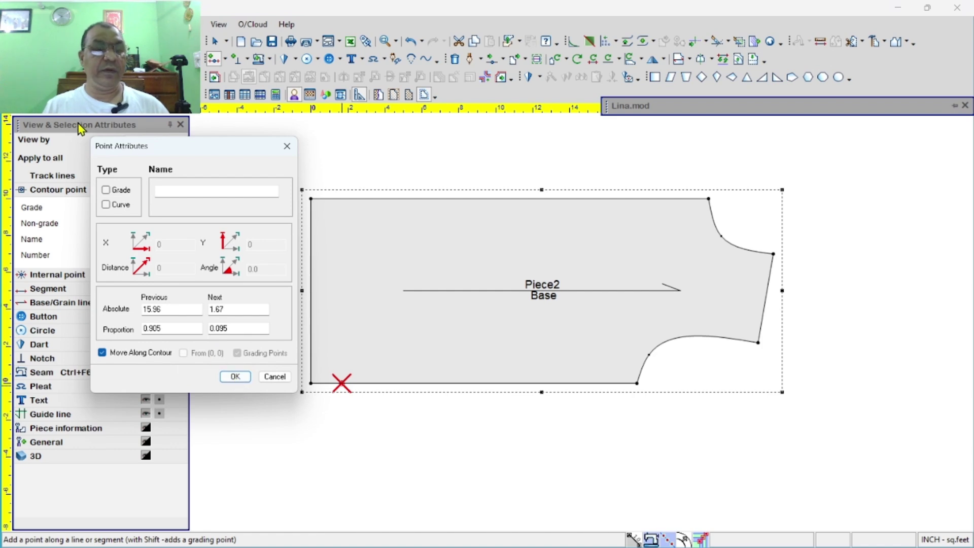
{"action": "left_click", "coordinate": [116, 194]}
{"action": "left_click", "coordinate": [234, 377]}
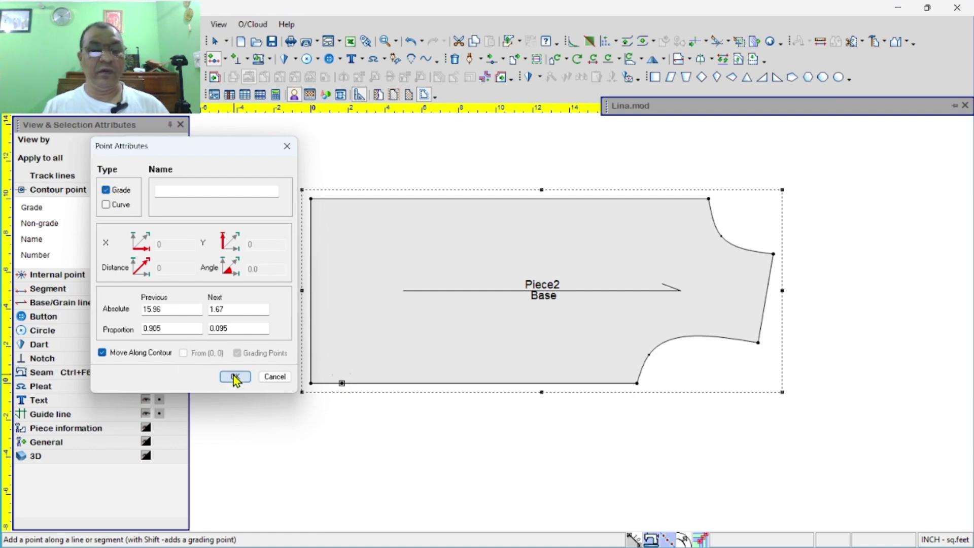
{"action": "scroll", "coordinate": [487, 316], "scroll_direction": "up", "scroll_amount": 2}
{"action": "scroll", "coordinate": [490, 319], "scroll_direction": "down", "scroll_amount": 3}
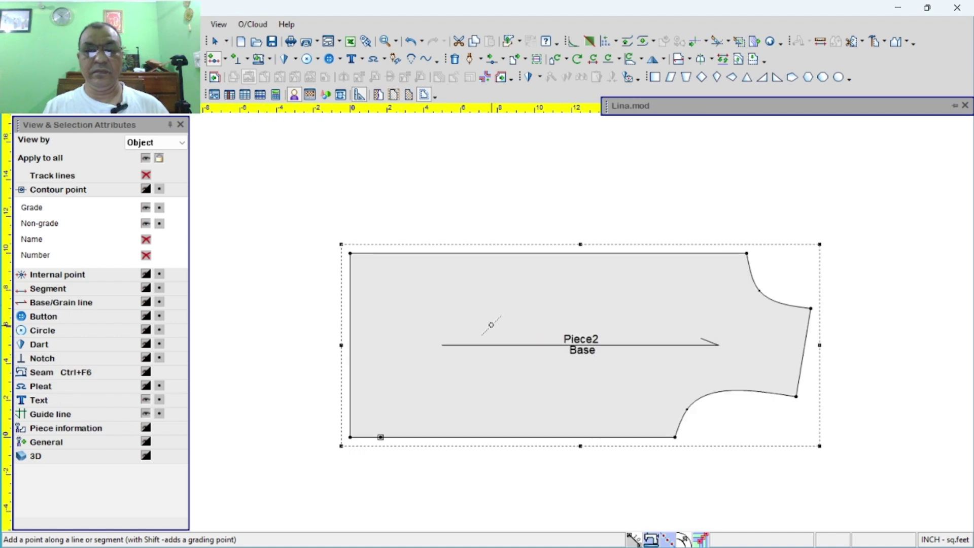
- Delete the piece's lower-left corner point so the edge runs straight to the new grade point
{"action": "right_click", "coordinate": [287, 360]}
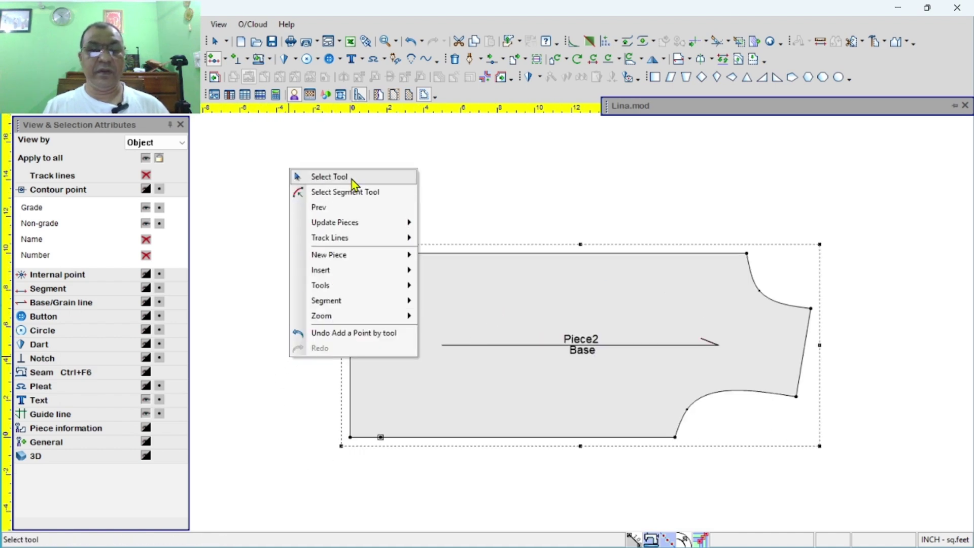
{"action": "left_click", "coordinate": [354, 178]}
{"action": "left_click", "coordinate": [351, 439]}
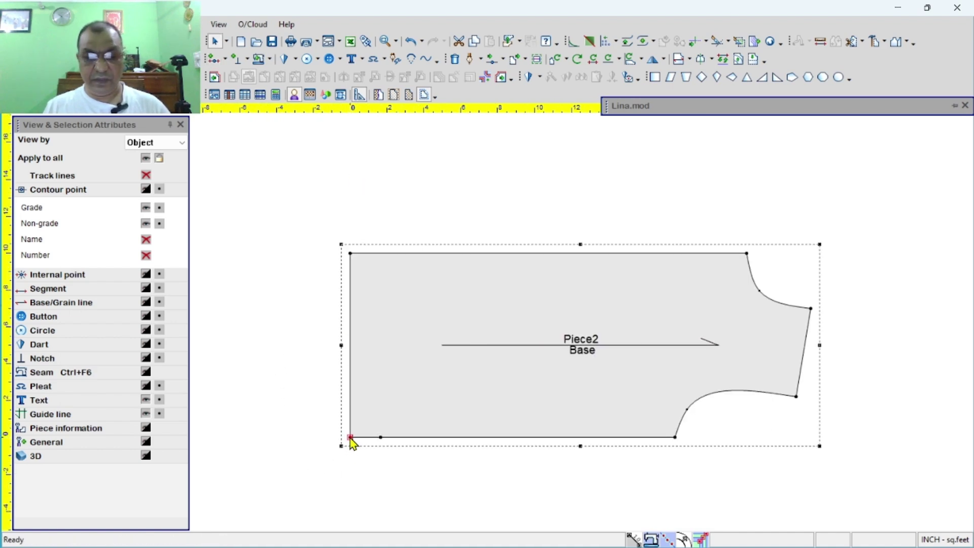
{"action": "key", "text": "Delete"}
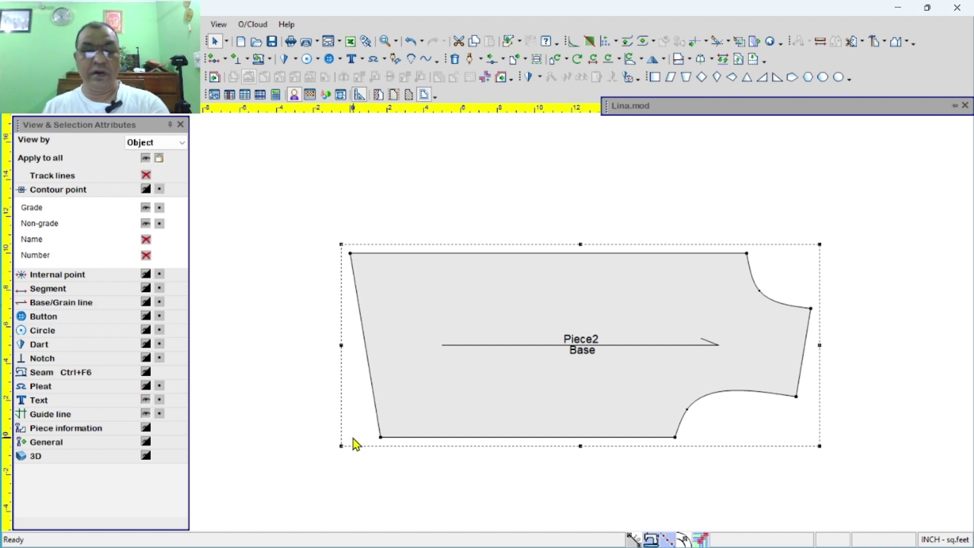
- Bow the slanted left edge outward by moving a new curve point near its middle away from the piece
{"action": "key", "text": "m"}
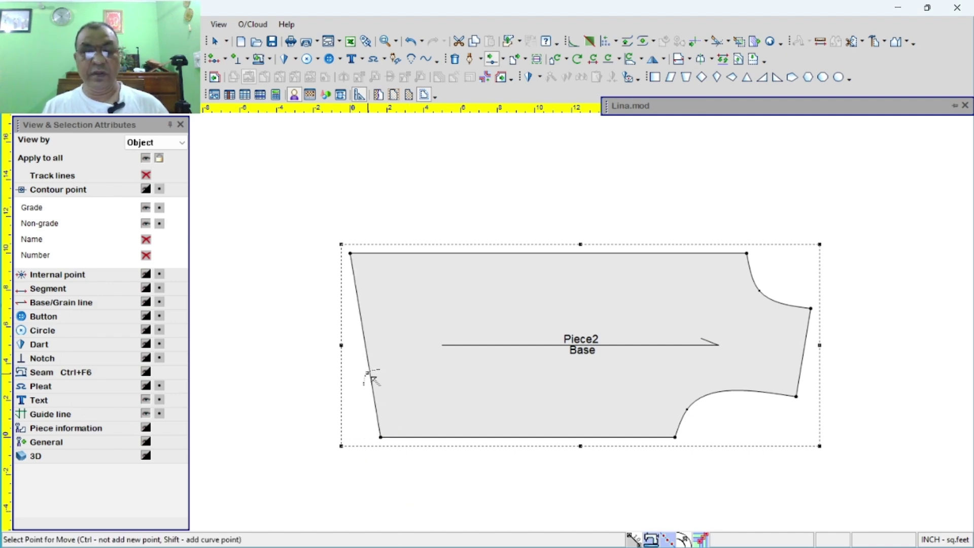
{"action": "left_click", "coordinate": [364, 333]}
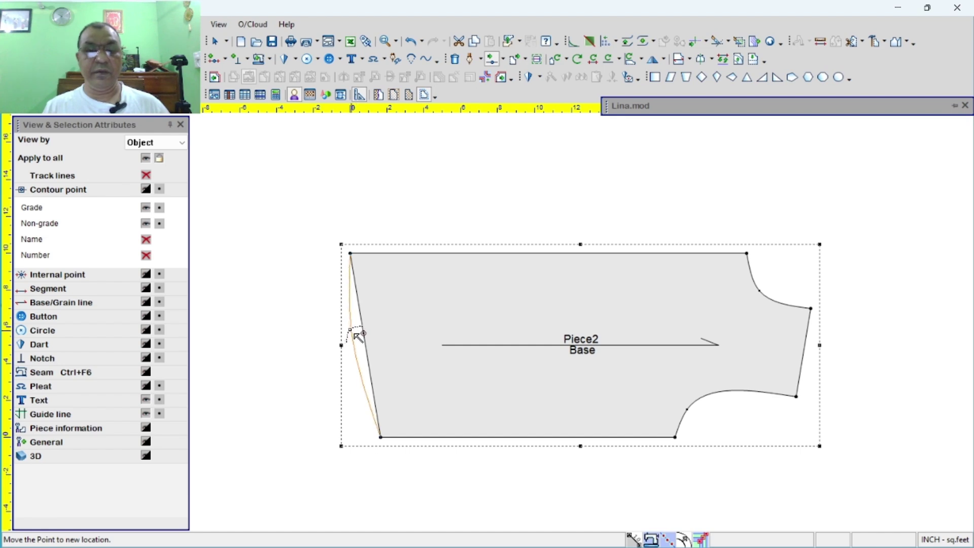
{"action": "left_click", "coordinate": [358, 336]}
{"action": "left_click", "coordinate": [415, 345]}
{"action": "scroll", "coordinate": [496, 320], "scroll_direction": "up", "scroll_amount": 4}
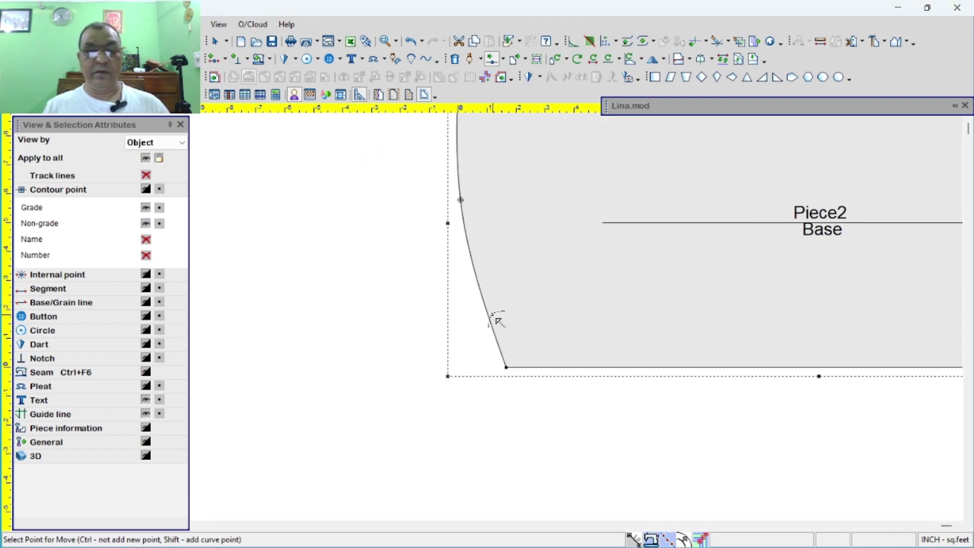
- Add a curve point near the lower end of the left edge and move it inward 0.25 in X and 0.14 in Y
{"action": "left_click", "coordinate": [484, 358]}
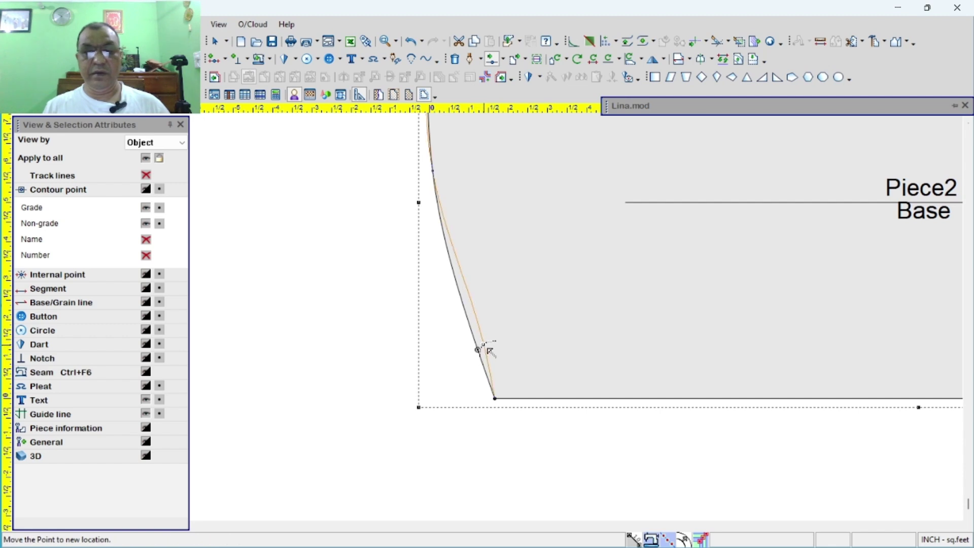
{"action": "left_click", "coordinate": [493, 352]}
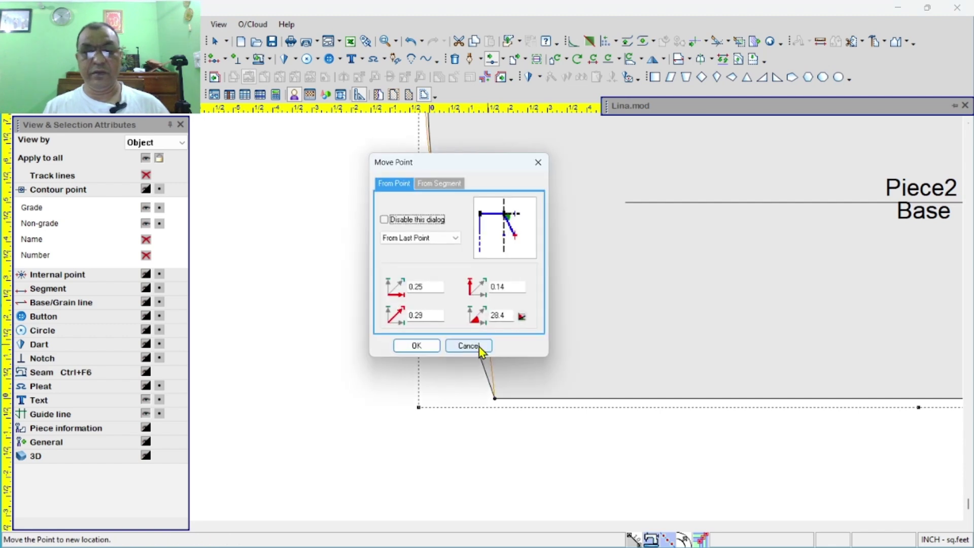
{"action": "left_click", "coordinate": [410, 343]}
{"action": "scroll", "coordinate": [500, 324], "scroll_direction": "down", "scroll_amount": 4}
{"action": "scroll", "coordinate": [498, 325], "scroll_direction": "down", "scroll_amount": 2}
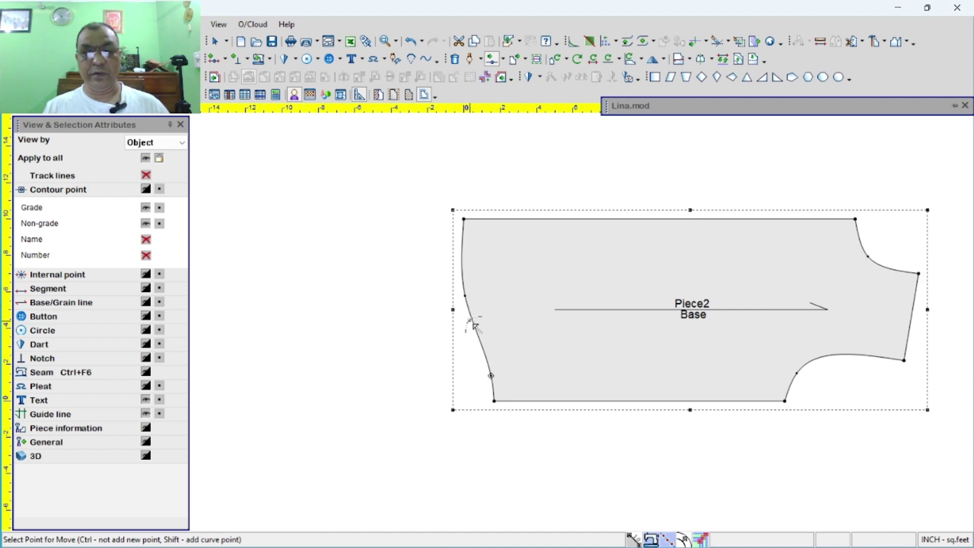
- Add a curve point just below the middle of the left edge and move it -0.1 in X and -0.15 in Y
{"action": "left_click", "coordinate": [473, 323]}
{"action": "left_click", "coordinate": [473, 323]}
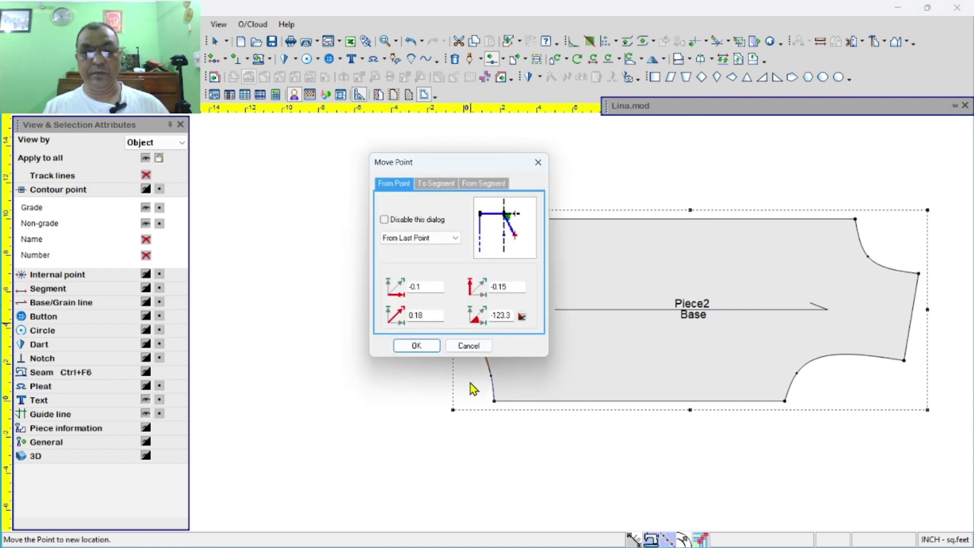
{"action": "left_click", "coordinate": [413, 343]}
{"action": "scroll", "coordinate": [495, 305], "scroll_direction": "down", "scroll_amount": 3}
{"action": "scroll", "coordinate": [507, 324], "scroll_direction": "up", "scroll_amount": 2}
{"action": "scroll", "coordinate": [507, 326], "scroll_direction": "up", "scroll_amount": 1}
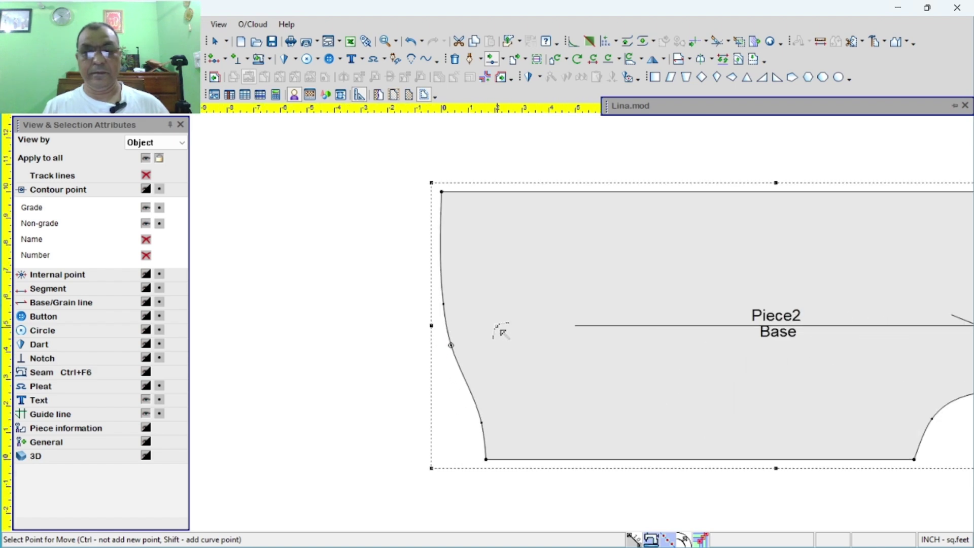
- Rotate the whole piece clockwise three times so its shoulder end points upward
{"action": "scroll", "coordinate": [502, 328], "scroll_direction": "down", "scroll_amount": 2}
{"action": "scroll", "coordinate": [497, 326], "scroll_direction": "up", "scroll_amount": 1}
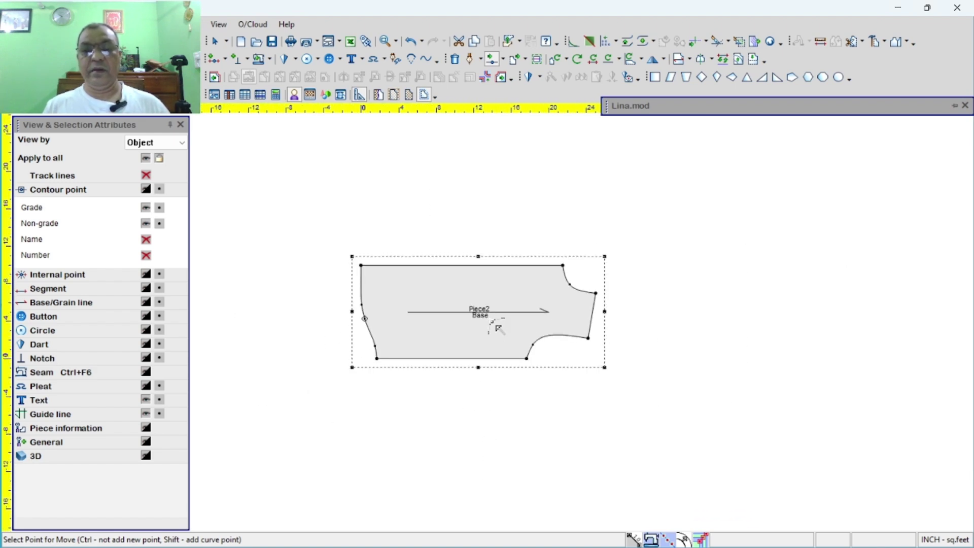
{"action": "scroll", "coordinate": [496, 324], "scroll_direction": "up", "scroll_amount": 1}
{"action": "right_click", "coordinate": [515, 139]}
{"action": "left_click", "coordinate": [536, 144]}
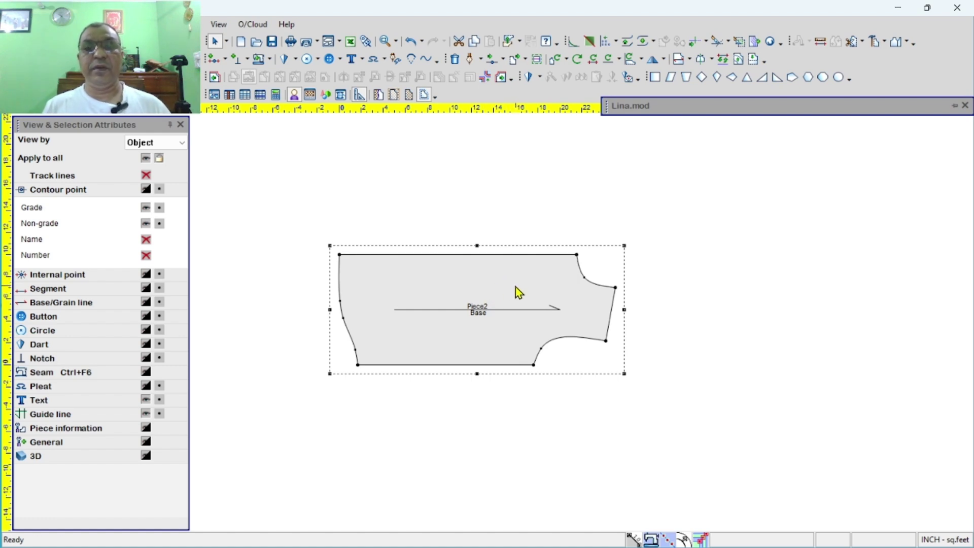
{"action": "left_click", "coordinate": [641, 59]}
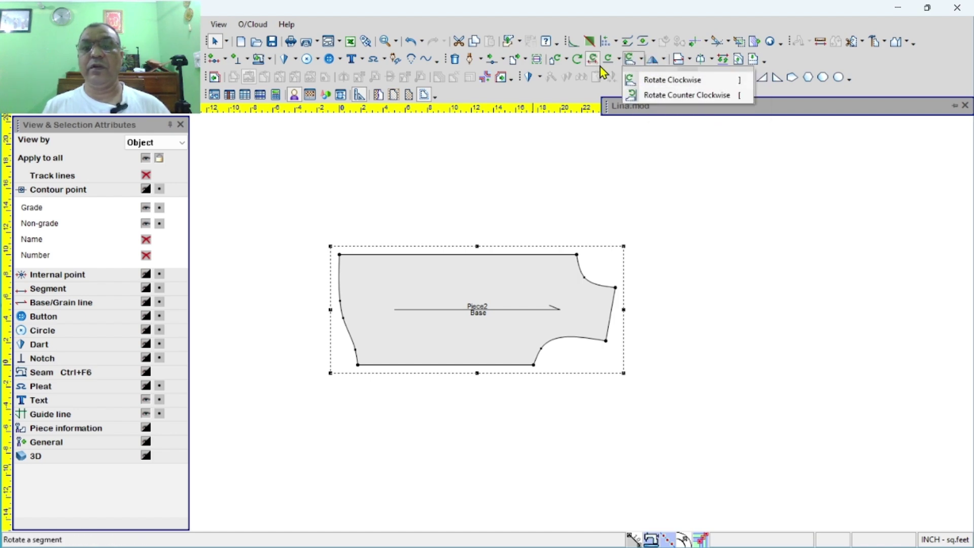
{"action": "left_click", "coordinate": [638, 60]}
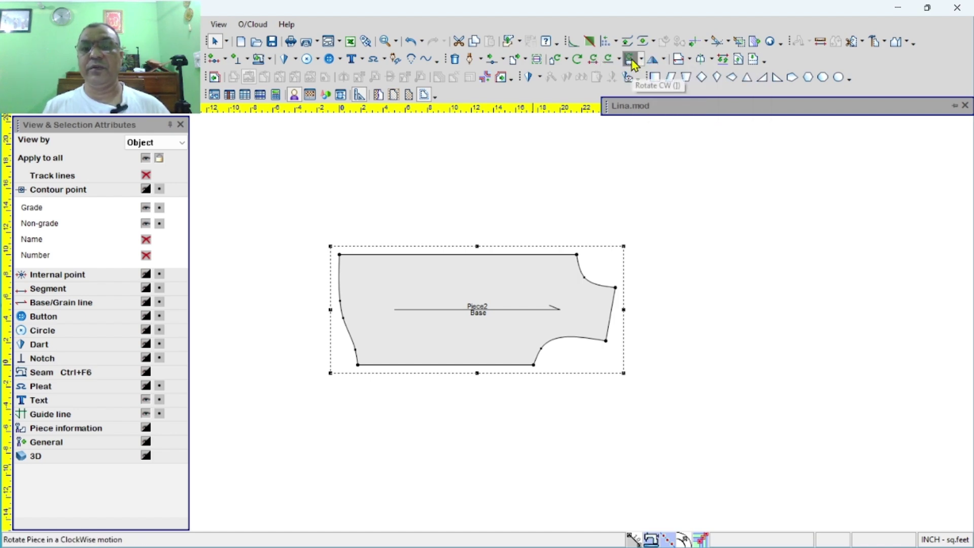
{"action": "left_click", "coordinate": [633, 62]}
{"action": "left_click", "coordinate": [633, 62]}
{"action": "left_click", "coordinate": [632, 62]}
{"action": "scroll", "coordinate": [482, 330], "scroll_direction": "up", "scroll_amount": 2}
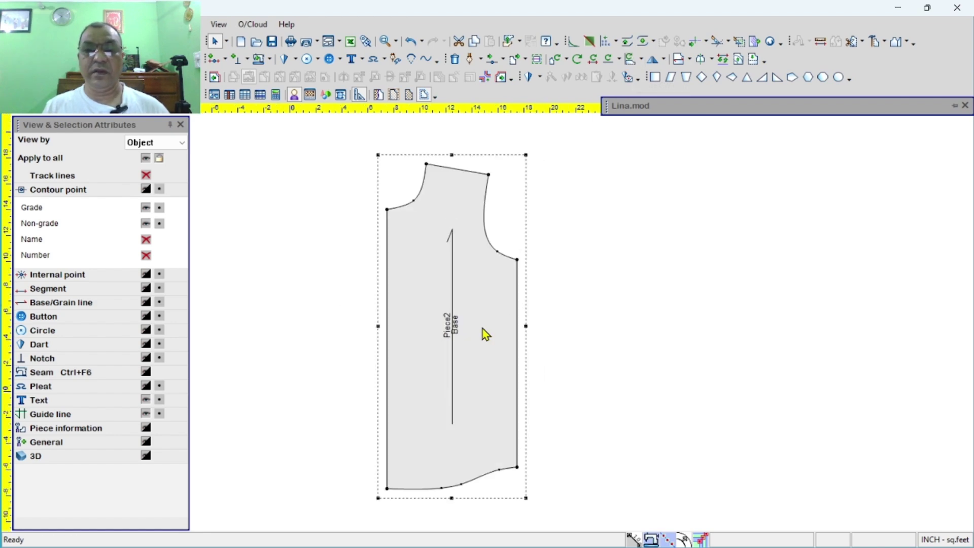
{"action": "scroll", "coordinate": [491, 323], "scroll_direction": "down", "scroll_amount": 3}
{"action": "scroll", "coordinate": [493, 323], "scroll_direction": "up", "scroll_amount": 2}
{"action": "scroll", "coordinate": [500, 319], "scroll_direction": "up", "scroll_amount": 2}
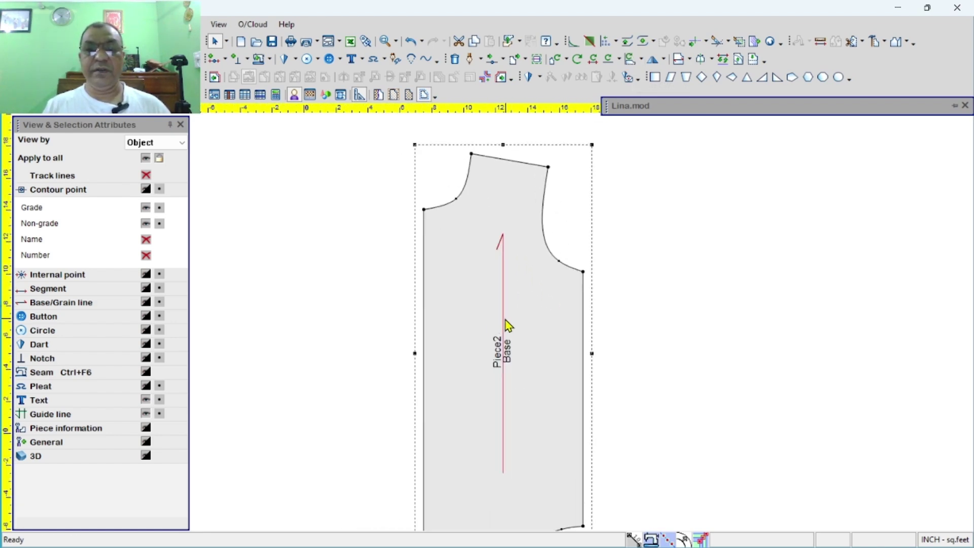
{"action": "scroll", "coordinate": [492, 323], "scroll_direction": "down", "scroll_amount": 2}
{"action": "scroll", "coordinate": [492, 327], "scroll_direction": "up", "scroll_amount": 1}
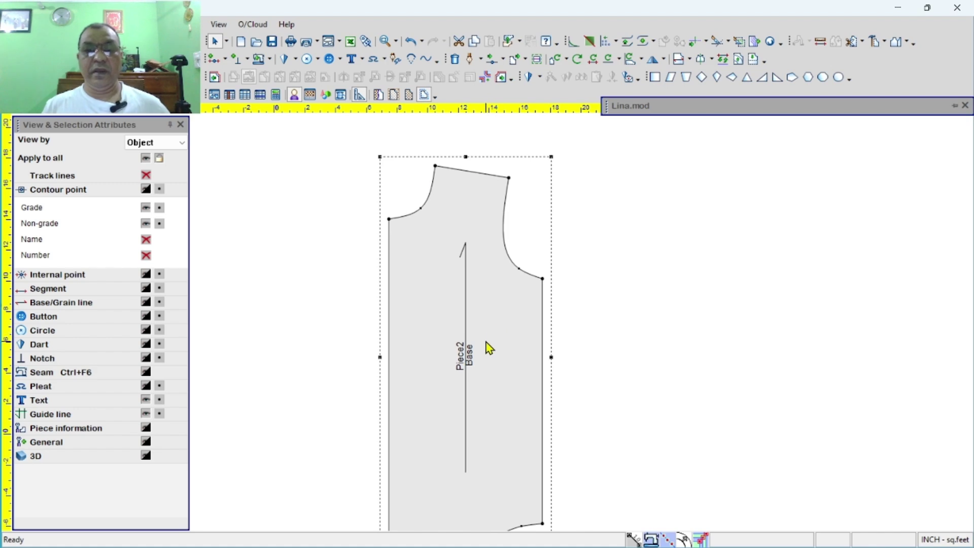
{"action": "scroll", "coordinate": [490, 326], "scroll_direction": "down", "scroll_amount": 1}
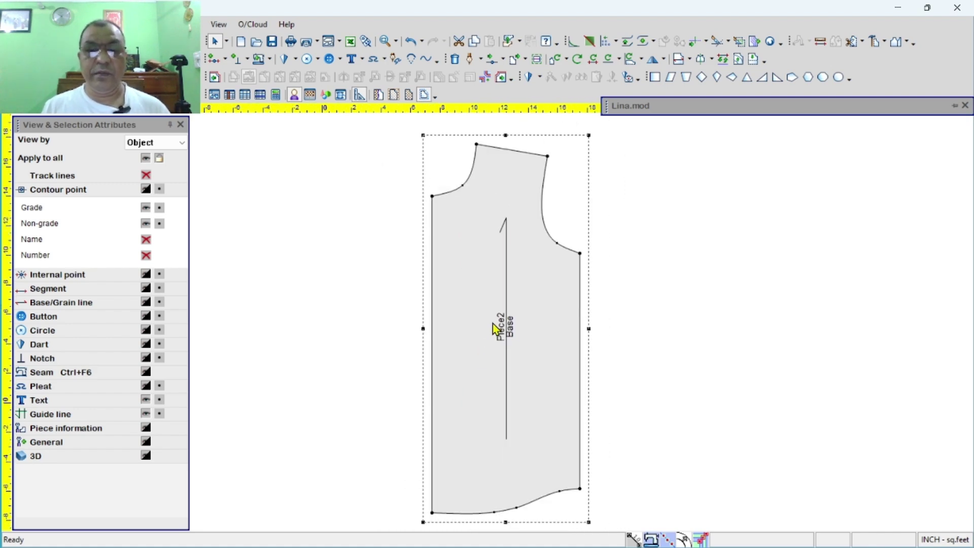
{"action": "left_click", "coordinate": [506, 326]}
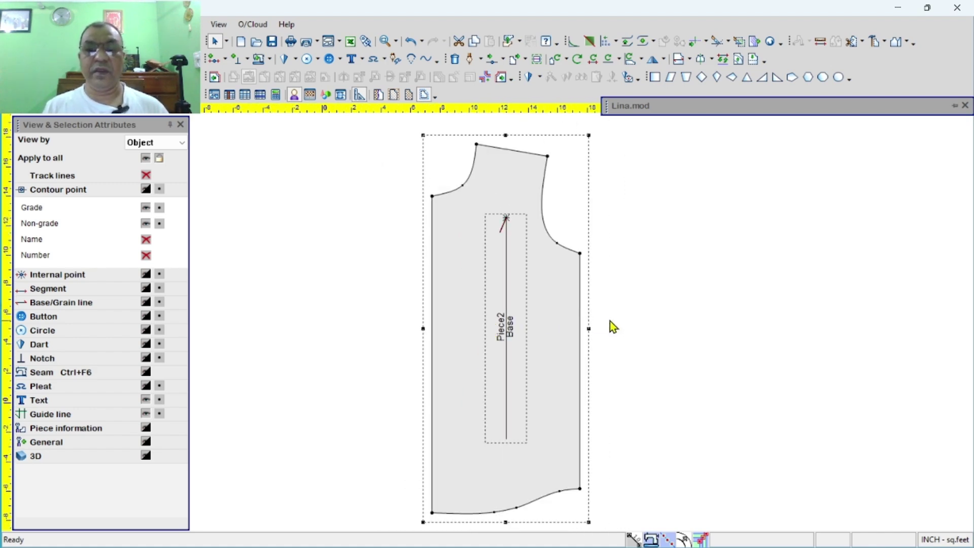
{"action": "left_click", "coordinate": [650, 310]}
- Try a horizontal guide line through the piece's highest shoulder corner, offset by a distance of 3
{"action": "scroll", "coordinate": [556, 298], "scroll_direction": "down", "scroll_amount": 1}
{"action": "scroll", "coordinate": [491, 324], "scroll_direction": "up", "scroll_amount": 1}
{"action": "scroll", "coordinate": [492, 323], "scroll_direction": "down", "scroll_amount": 2}
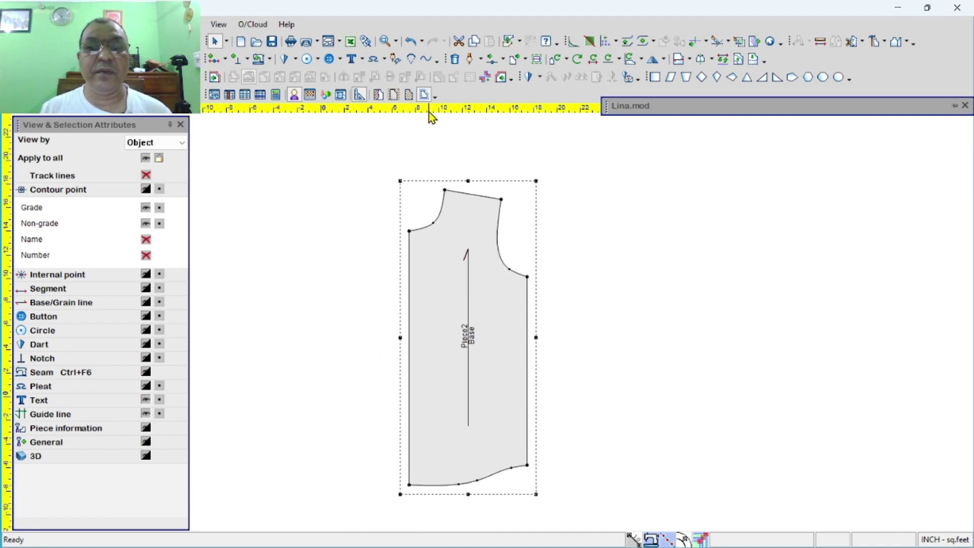
{"action": "left_click_drag", "start_coordinate": [429, 112], "coordinate": [437, 190]}
{"action": "double_click", "coordinate": [438, 191]}
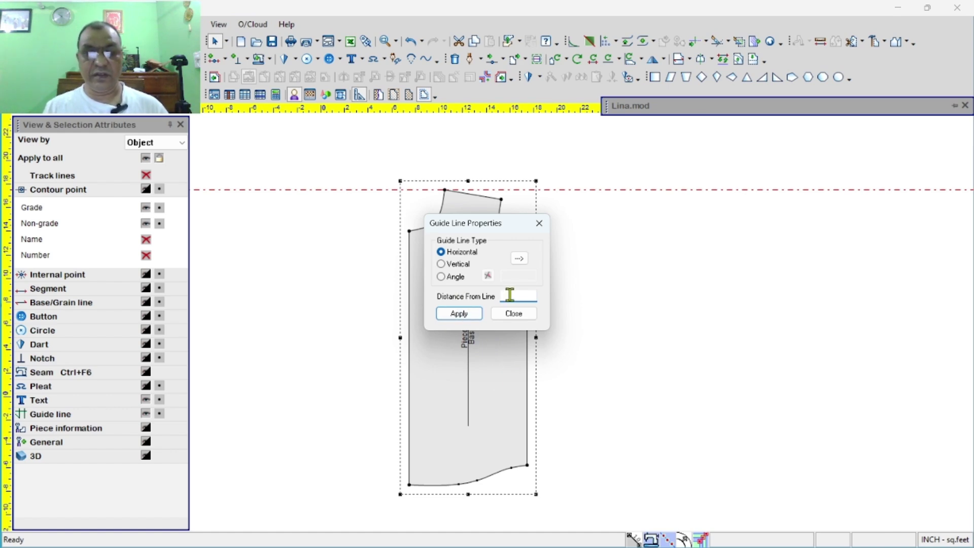
{"action": "type", "text": "3"}
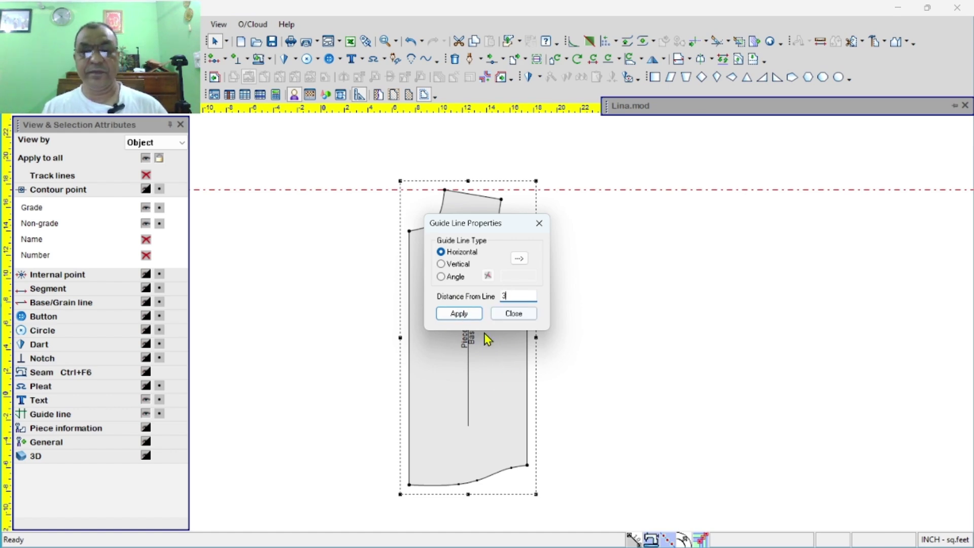
{"action": "left_click", "coordinate": [460, 313]}
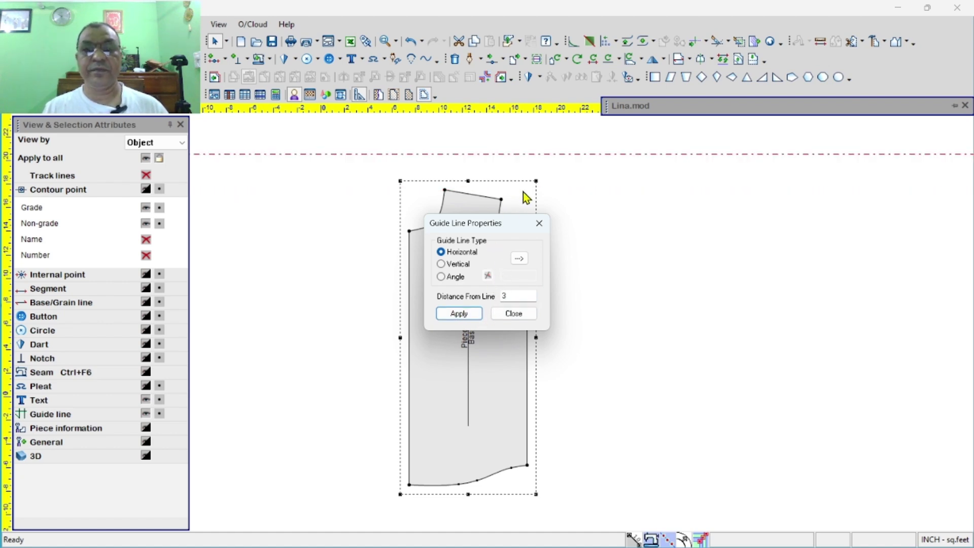
{"action": "left_click", "coordinate": [538, 224]}
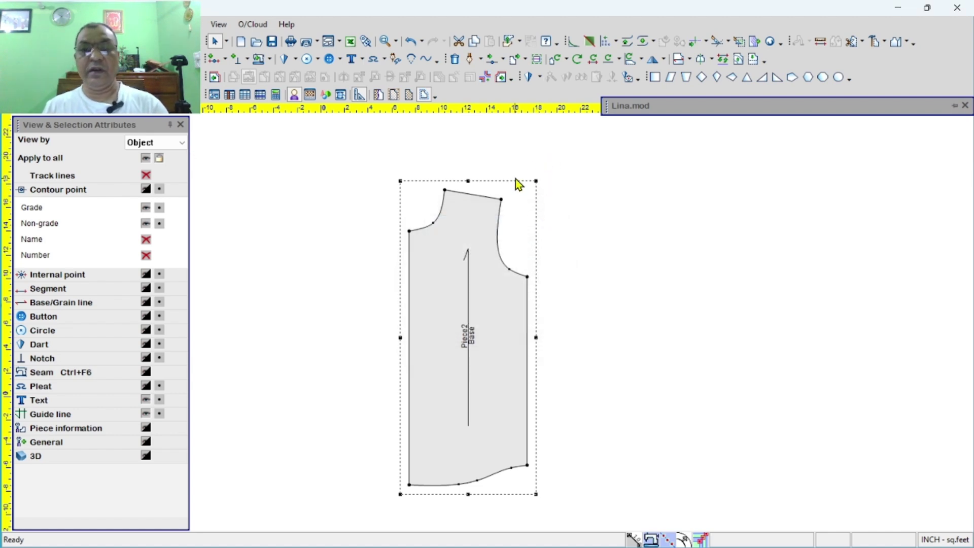
- Place a horizontal guide line through the piece's highest shoulder corner and offset it by -5
{"action": "left_click_drag", "start_coordinate": [451, 116], "coordinate": [452, 196]}
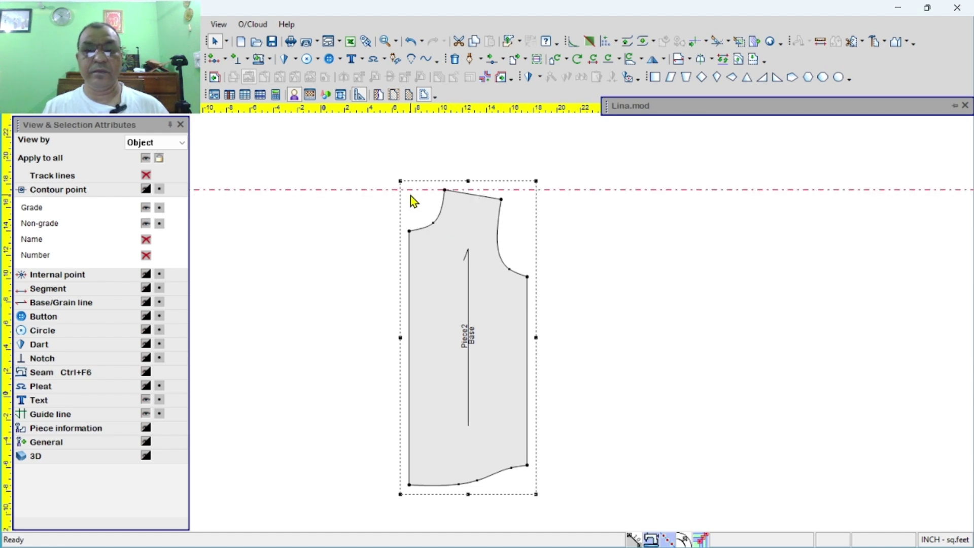
{"action": "double_click", "coordinate": [410, 191]}
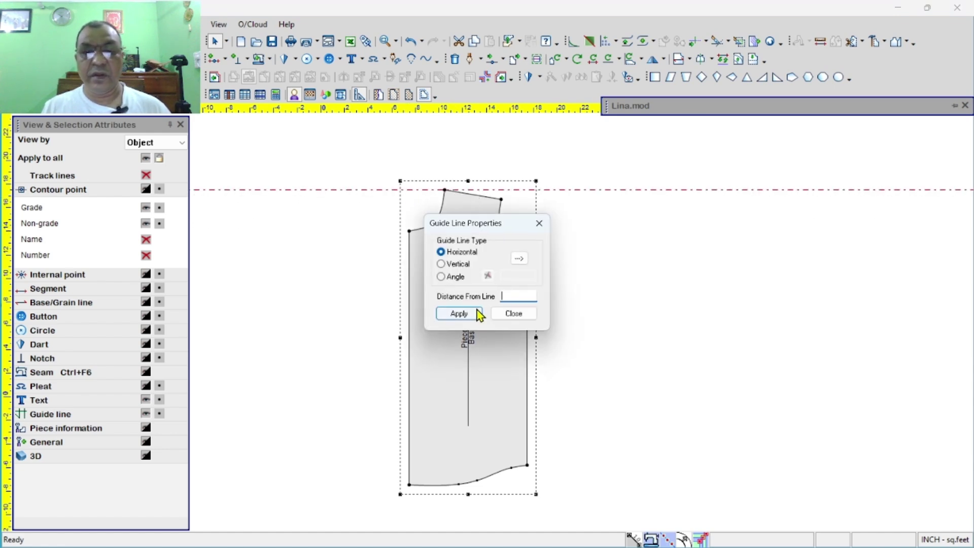
{"action": "left_click", "coordinate": [516, 295]}
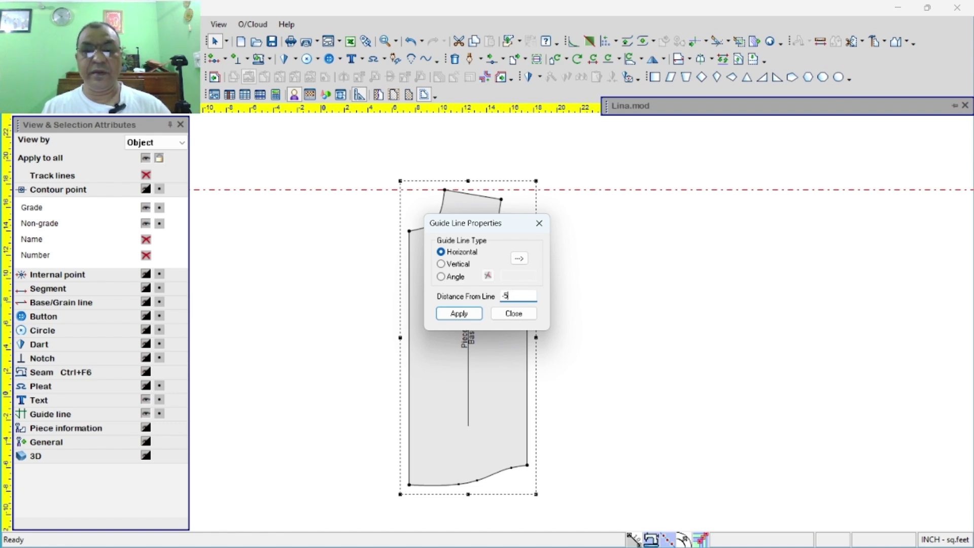
{"action": "left_click", "coordinate": [462, 314]}
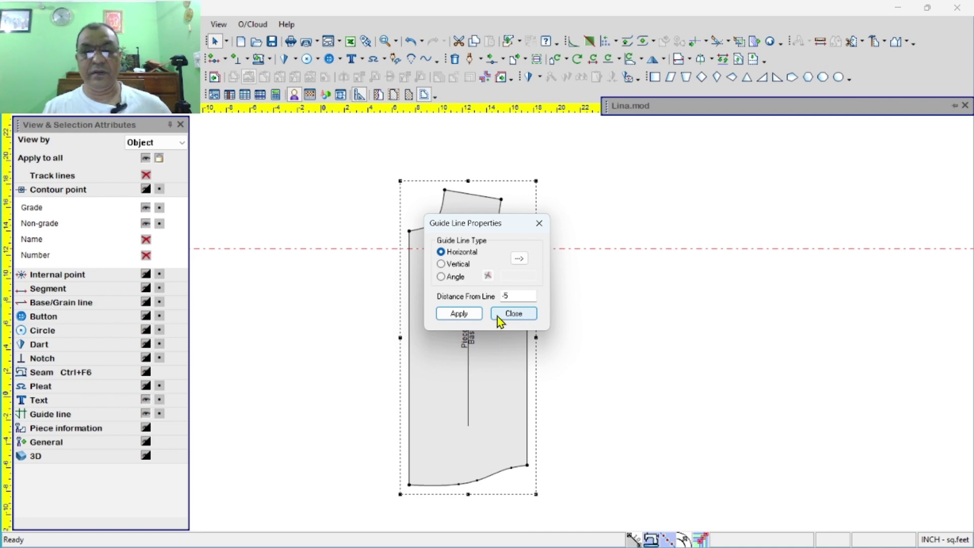
- Try offsetting the horizontal guide line by a further -5 and shifting it upward, undoing both changes
{"action": "left_click", "coordinate": [461, 315]}
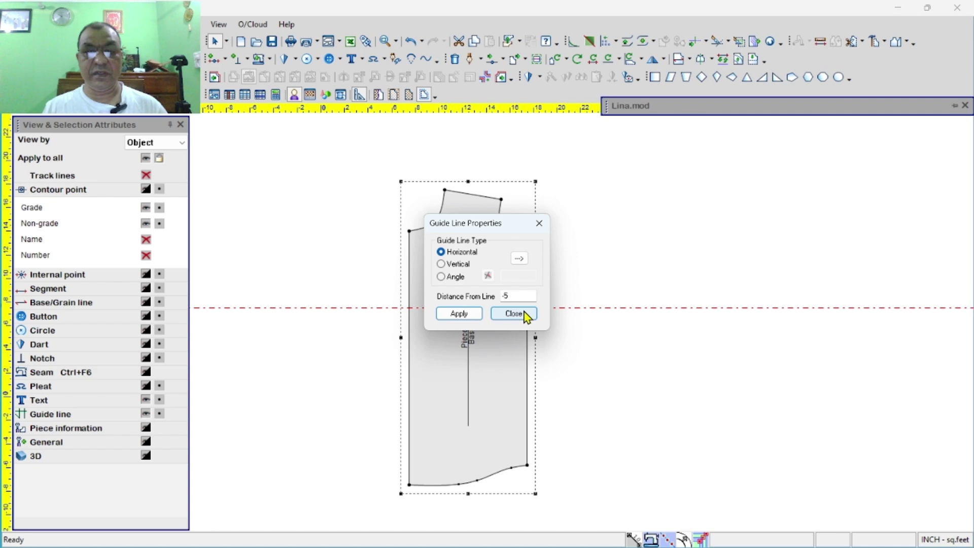
{"action": "left_click", "coordinate": [513, 315]}
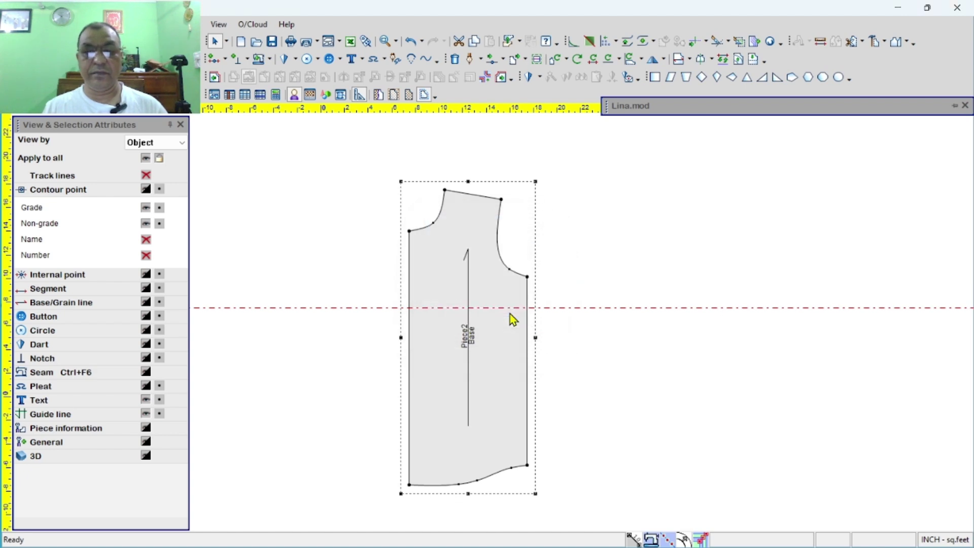
{"action": "left_click_drag", "start_coordinate": [486, 307], "coordinate": [487, 283]}
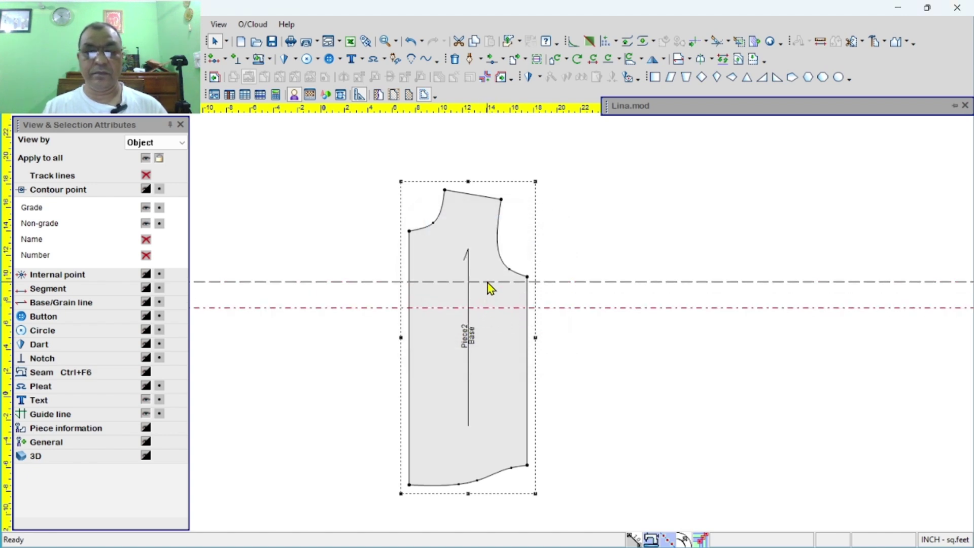
{"action": "key", "text": "ctrl+z"}
{"action": "key", "text": "ctrl+z"}
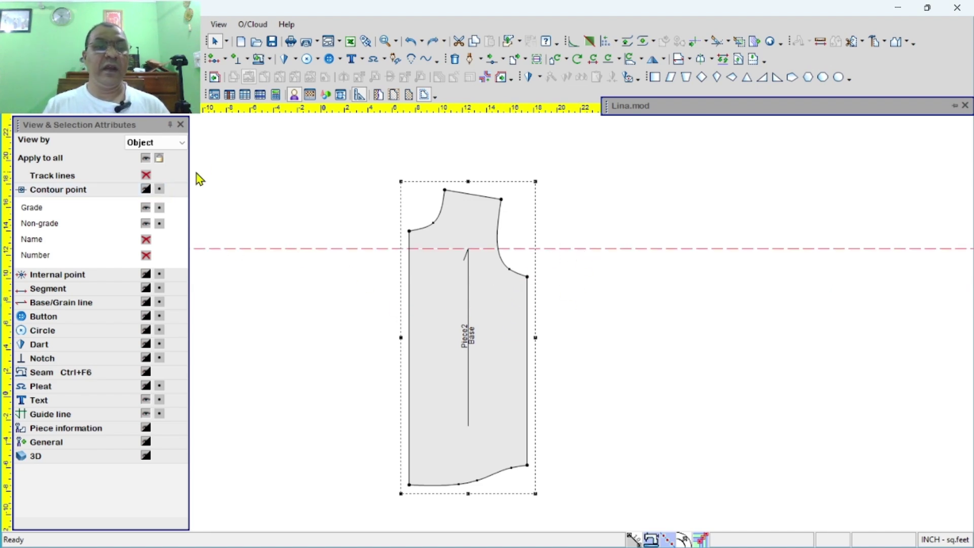
- Place a vertical guide line through the corner where the neckline meets the shoulder
{"action": "left_click_drag", "start_coordinate": [9, 182], "coordinate": [445, 311]}
{"action": "scroll", "coordinate": [598, 327], "scroll_direction": "up", "scroll_amount": 2}
{"action": "scroll", "coordinate": [357, 335], "scroll_direction": "down", "scroll_amount": 4}
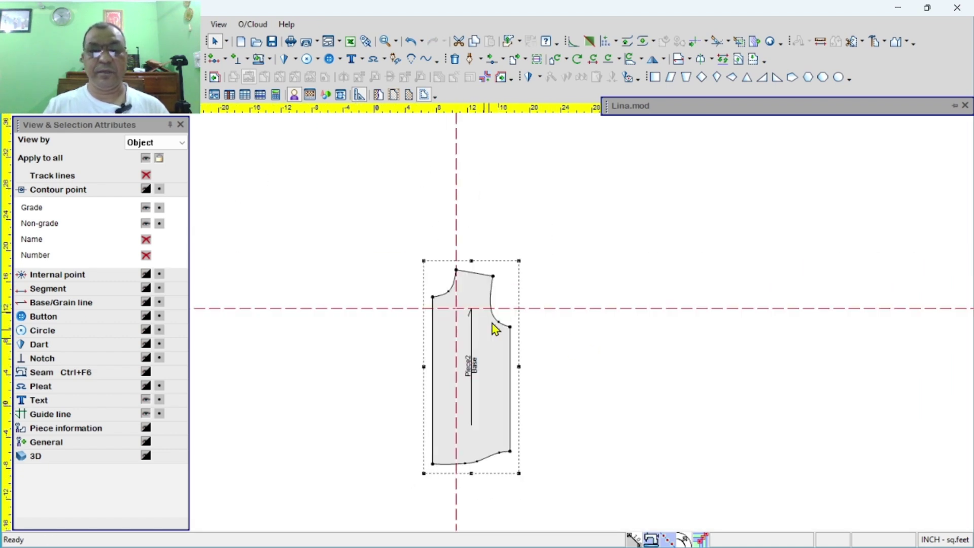
- Draw an internal rectangle about 2.9 by 3.2 inches from the guide line intersection, extending down towards the armhole side
{"action": "scroll", "coordinate": [497, 324], "scroll_direction": "up", "scroll_amount": 3}
{"action": "scroll", "coordinate": [493, 318], "scroll_direction": "down", "scroll_amount": 1}
{"action": "scroll", "coordinate": [489, 323], "scroll_direction": "up", "scroll_amount": 1}
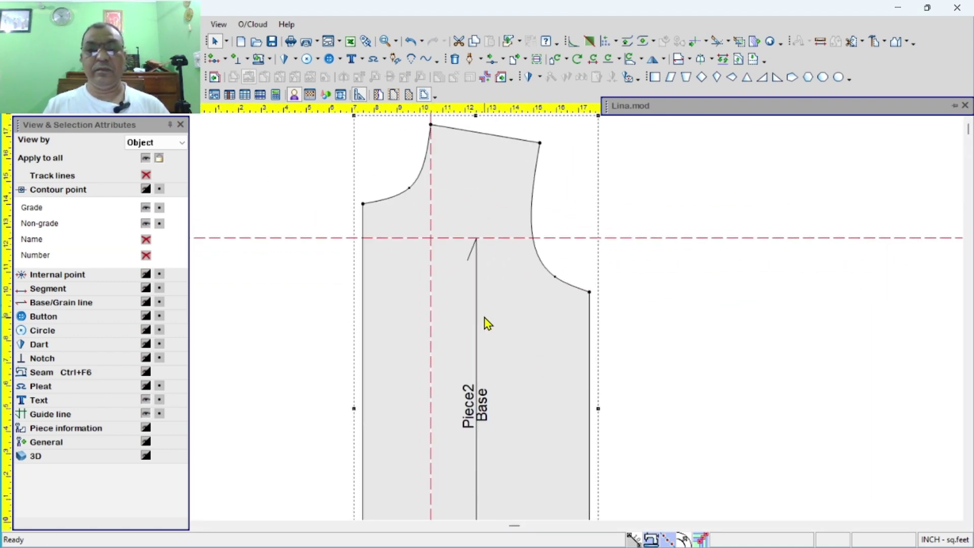
{"action": "scroll", "coordinate": [488, 323], "scroll_direction": "up", "scroll_amount": 1}
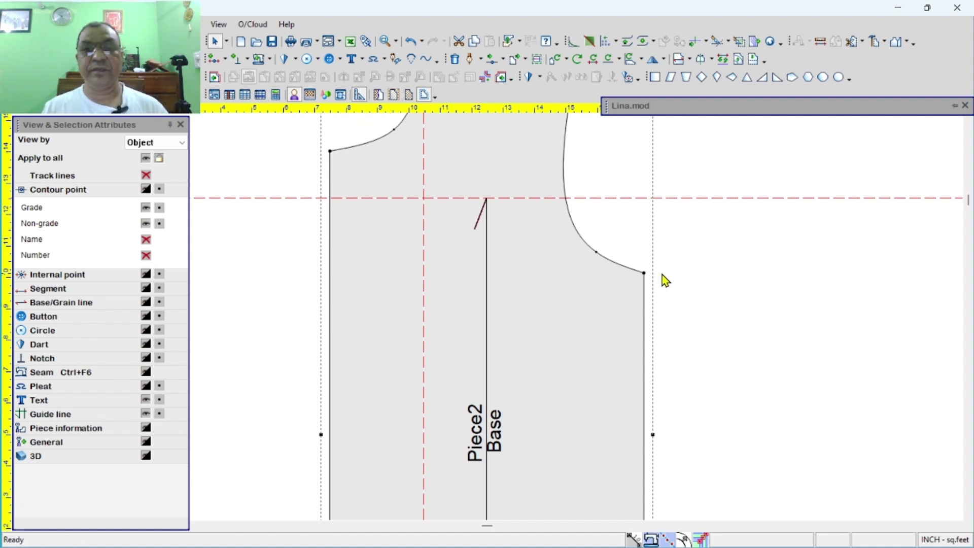
{"action": "left_click", "coordinate": [656, 79]}
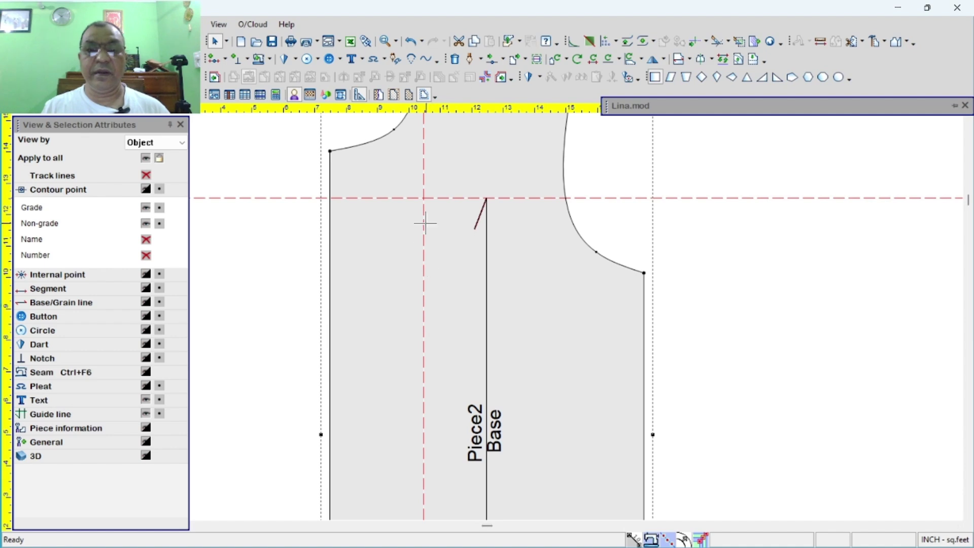
{"action": "left_click", "coordinate": [424, 199]}
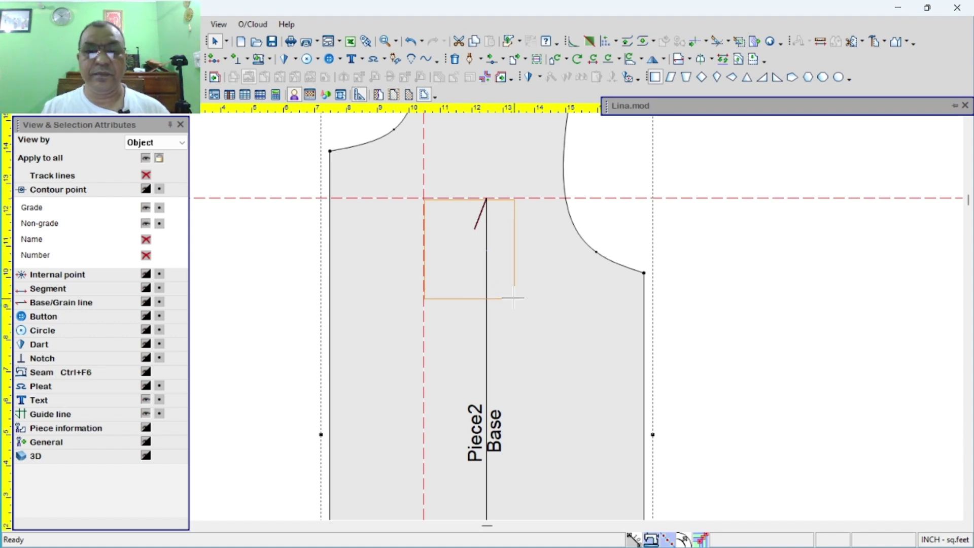
{"action": "left_click", "coordinate": [514, 300]}
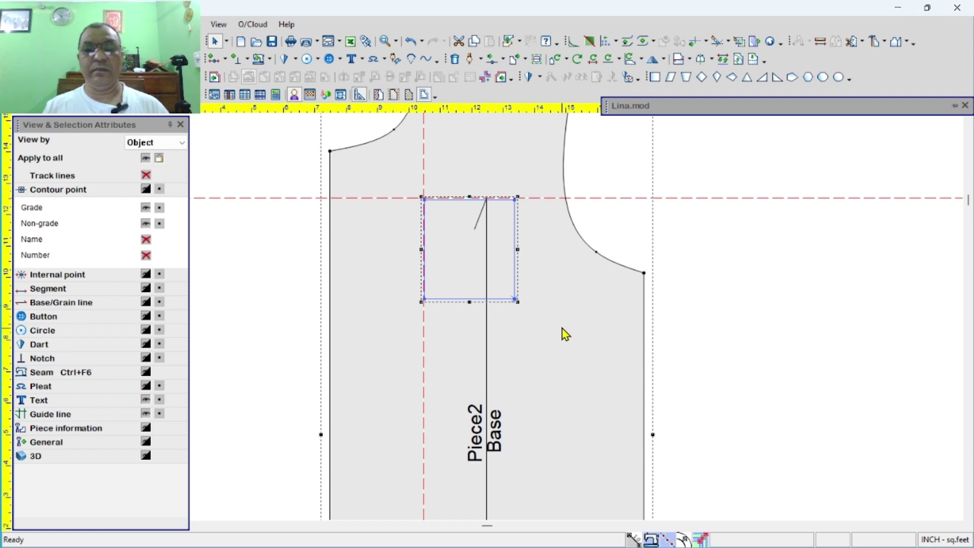
{"action": "right_click", "coordinate": [716, 245]}
{"action": "left_click", "coordinate": [743, 252]}
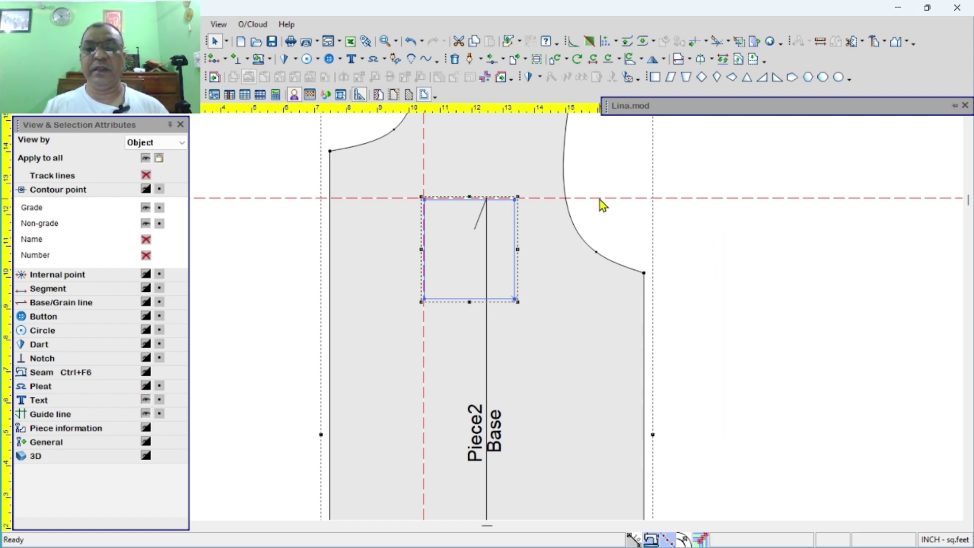
- Delete the horizontal and vertical guide lines, keeping the internal rectangle
{"action": "left_click", "coordinate": [599, 200]}
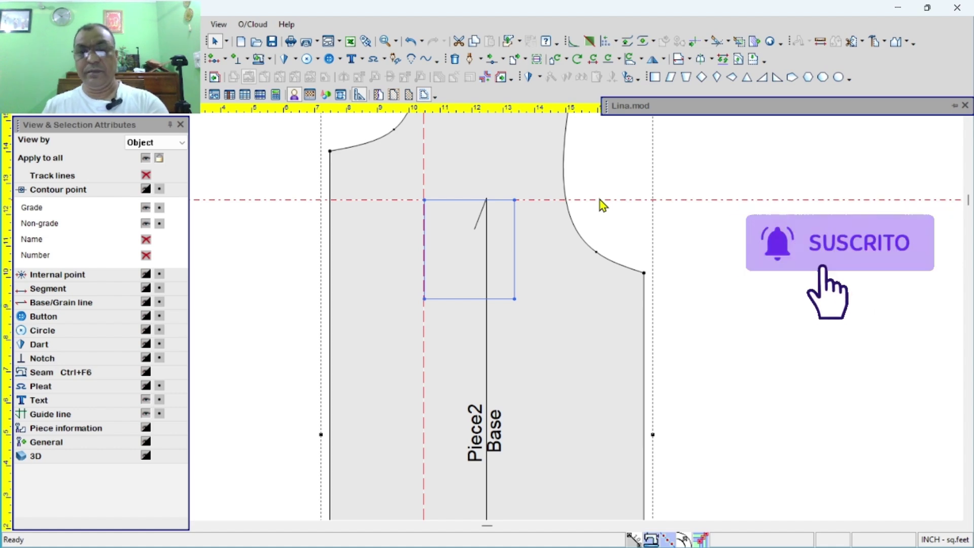
{"action": "key", "text": "Home"}
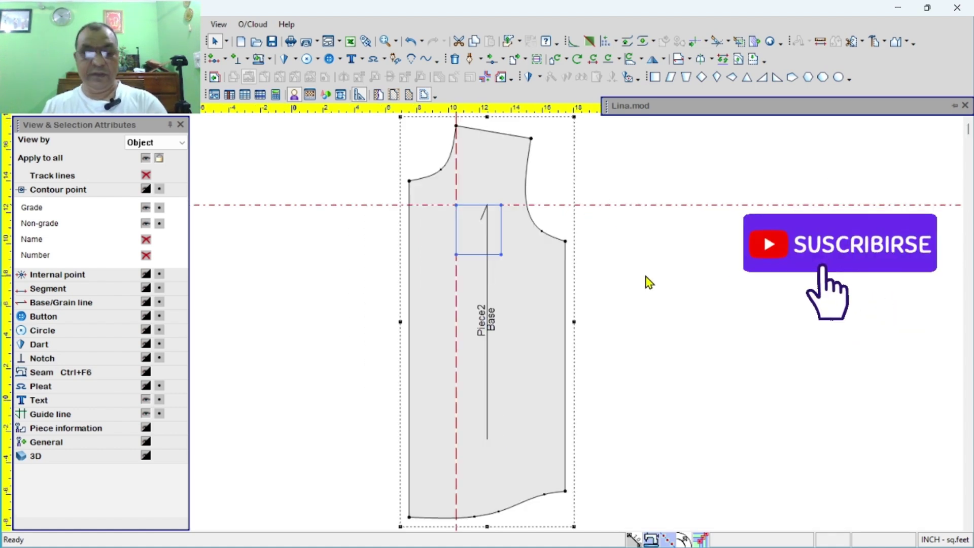
{"action": "scroll", "coordinate": [609, 212], "scroll_direction": "down", "scroll_amount": 1}
{"action": "right_click", "coordinate": [609, 212]}
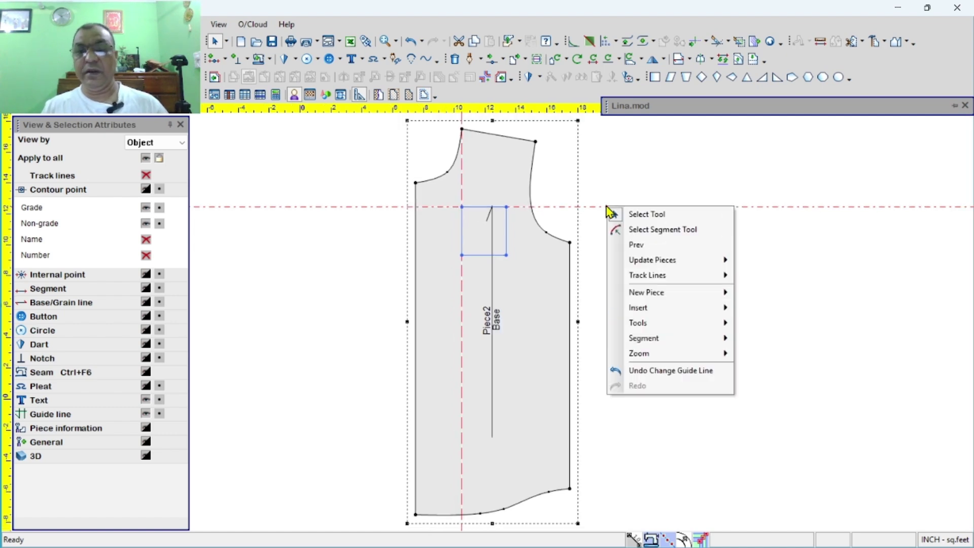
{"action": "left_click", "coordinate": [609, 212]}
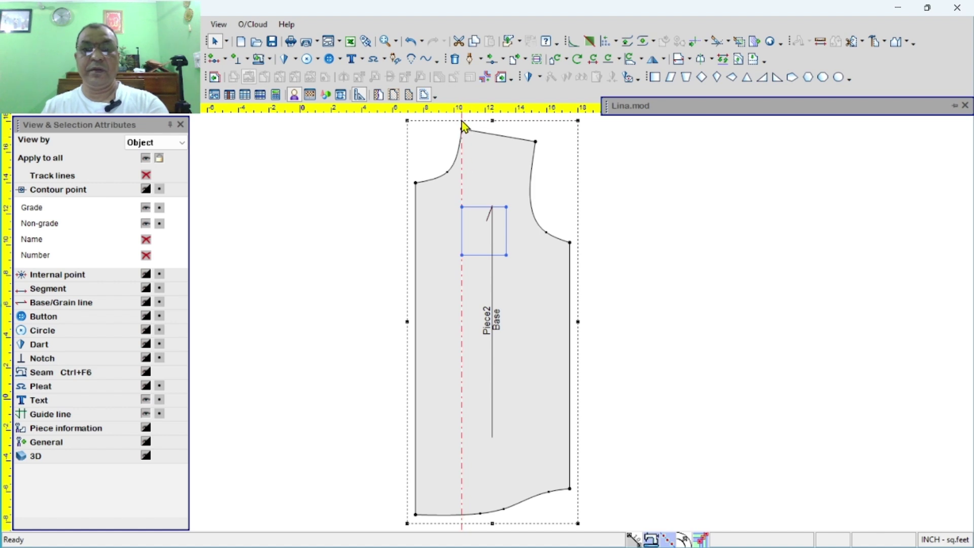
{"action": "left_click_drag", "start_coordinate": [374, 176], "coordinate": [623, 324]}
{"action": "left_click", "coordinate": [472, 210]}
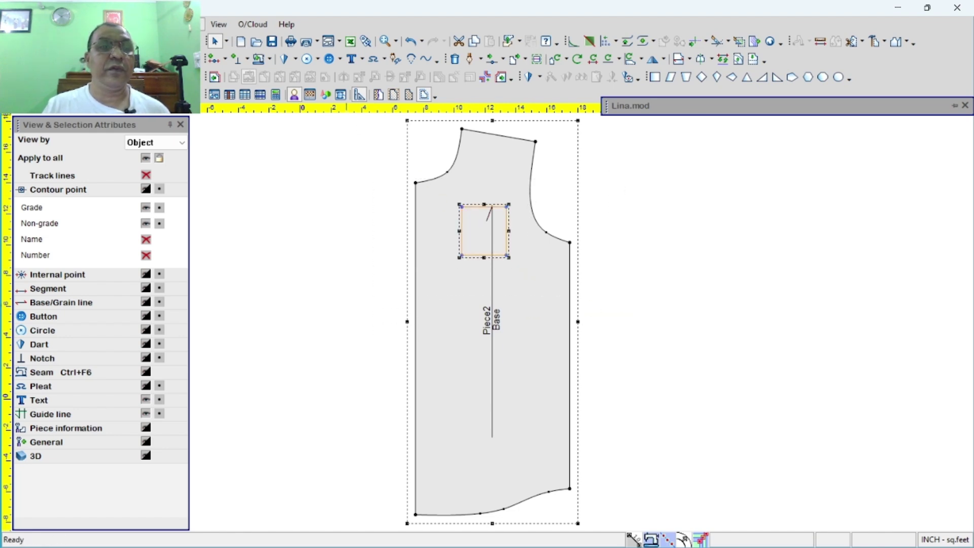
{"action": "left_click", "coordinate": [191, 24]}
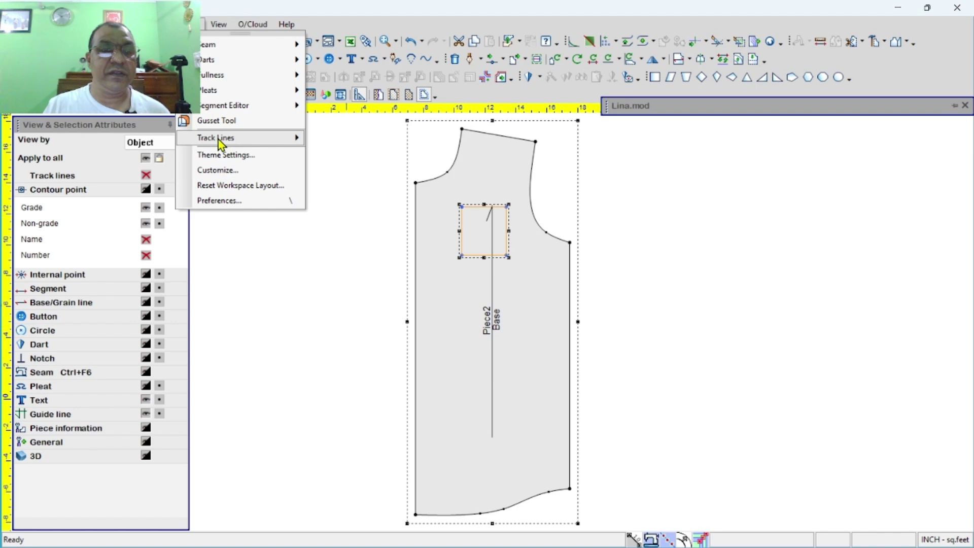
{"action": "mouse_move", "coordinate": [221, 142]}
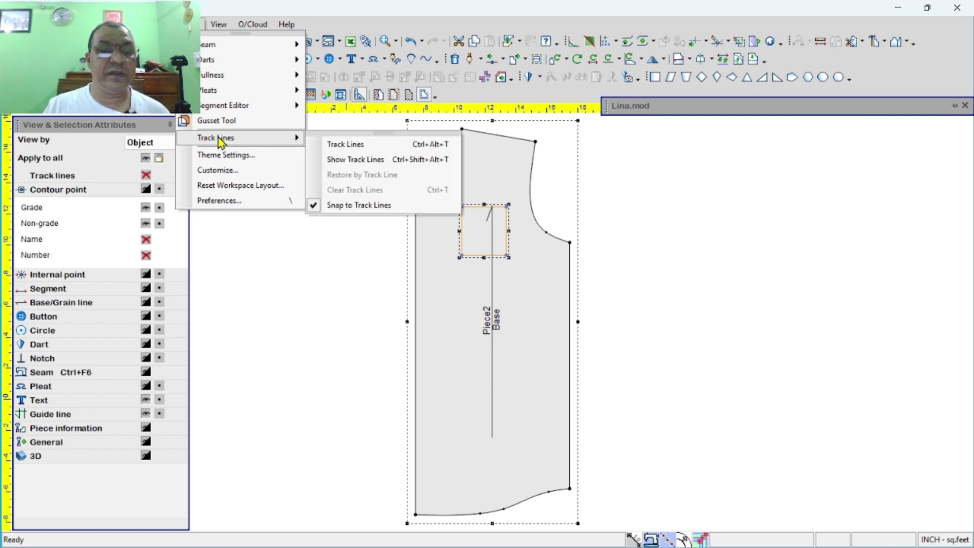
{"action": "left_click", "coordinate": [222, 178]}
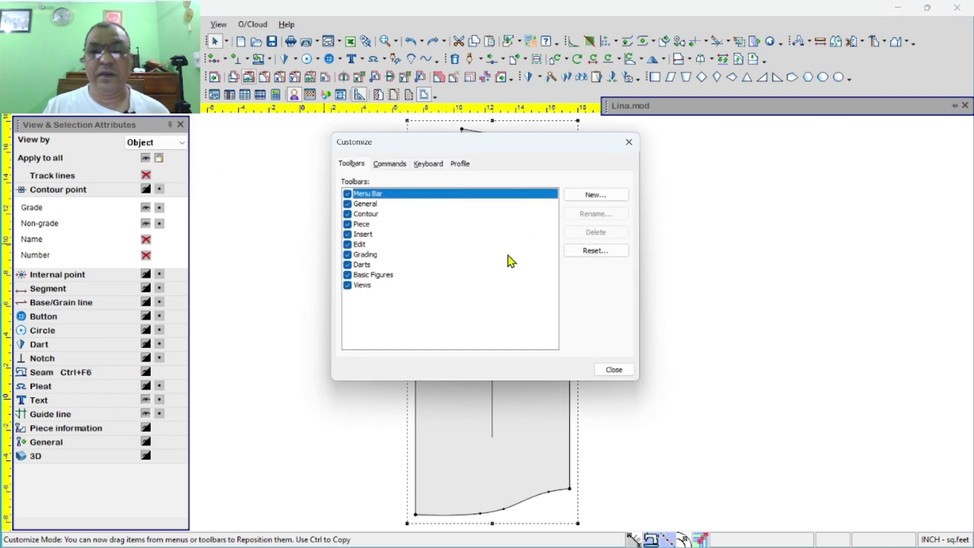
{"action": "left_click", "coordinate": [629, 142]}
{"action": "left_click", "coordinate": [193, 24]}
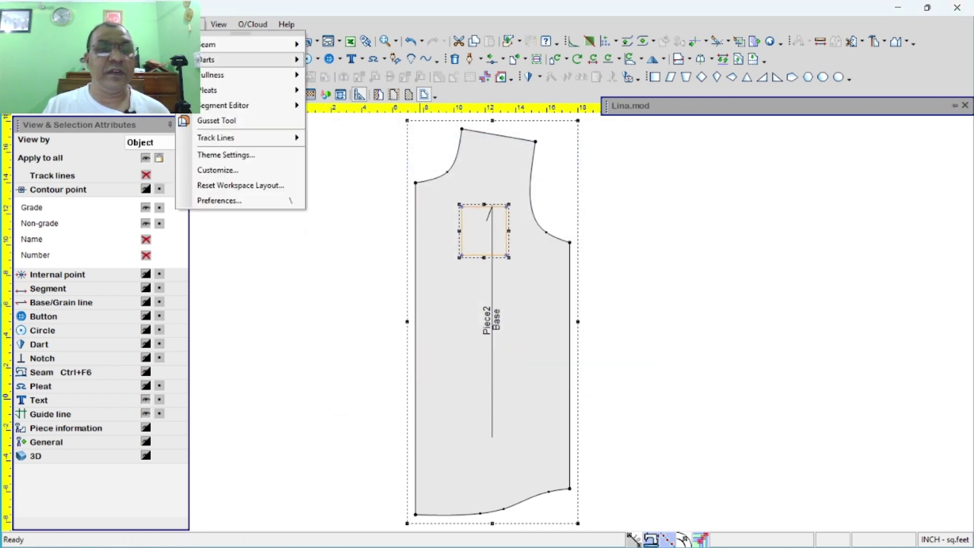
{"action": "left_click", "coordinate": [217, 201]}
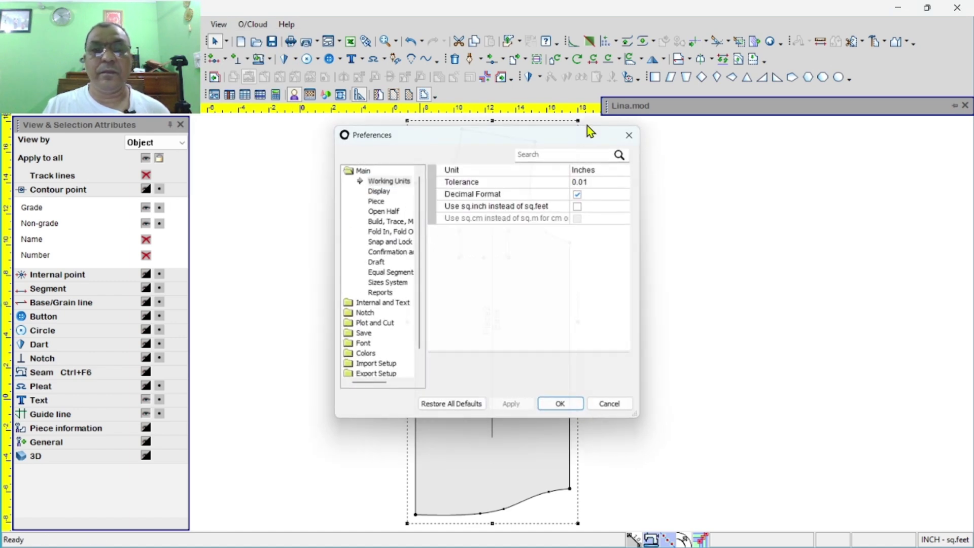
{"action": "left_click", "coordinate": [628, 135]}
- Turn on the display of track lines for the pattern piece
{"action": "left_click", "coordinate": [191, 24]}
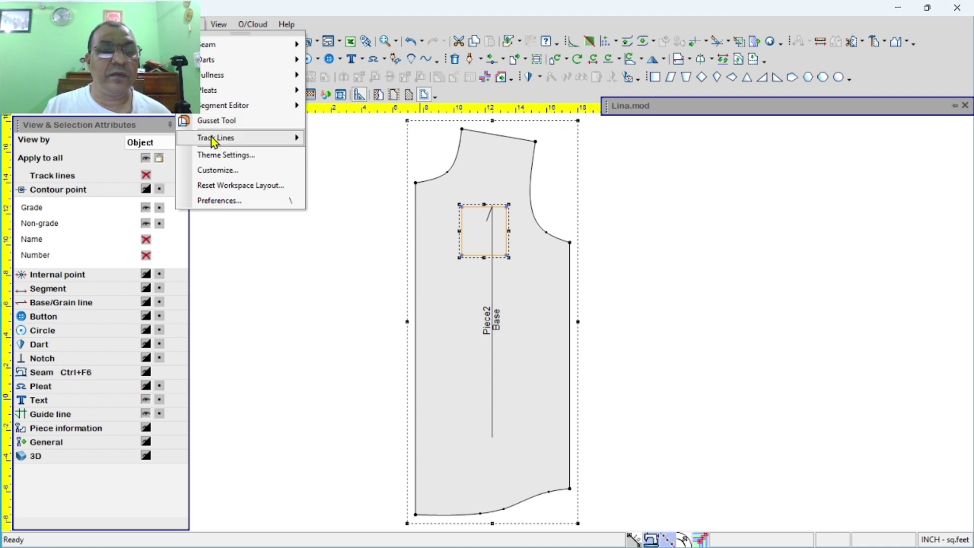
{"action": "mouse_move", "coordinate": [213, 141]}
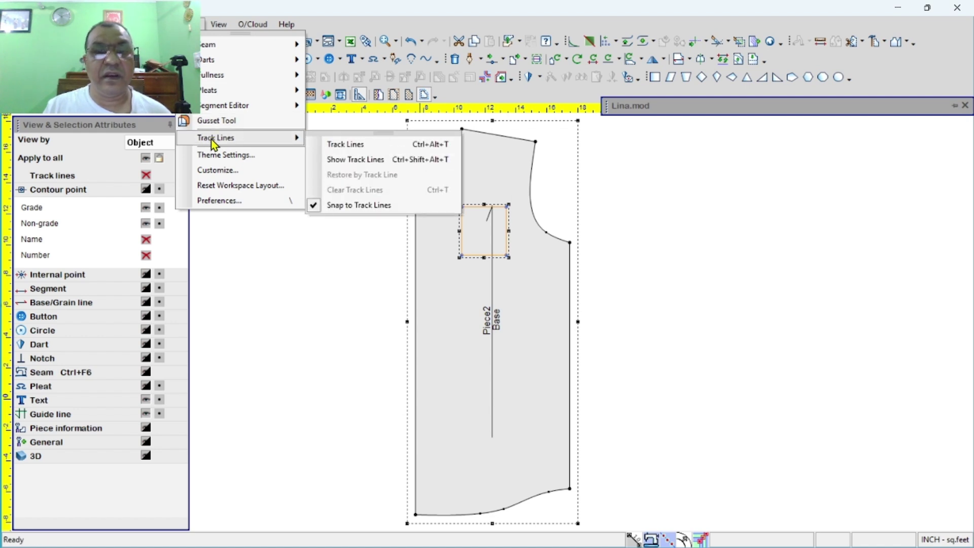
{"action": "left_click", "coordinate": [352, 160]}
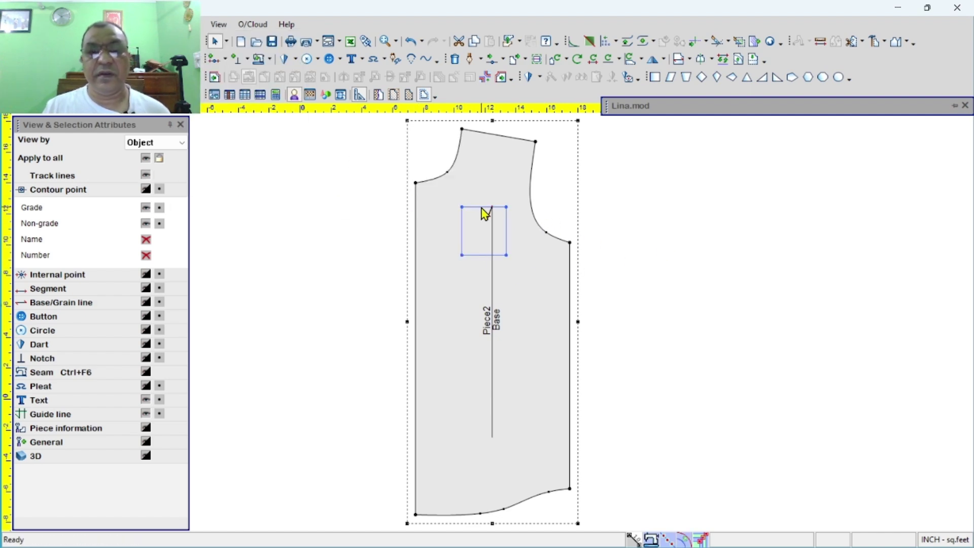
{"action": "left_click", "coordinate": [739, 236]}
- Move the corner point where the shoulder meets the armhole slightly inward and down, reshaping the upper armhole
{"action": "scroll", "coordinate": [443, 294], "scroll_direction": "up", "scroll_amount": 2}
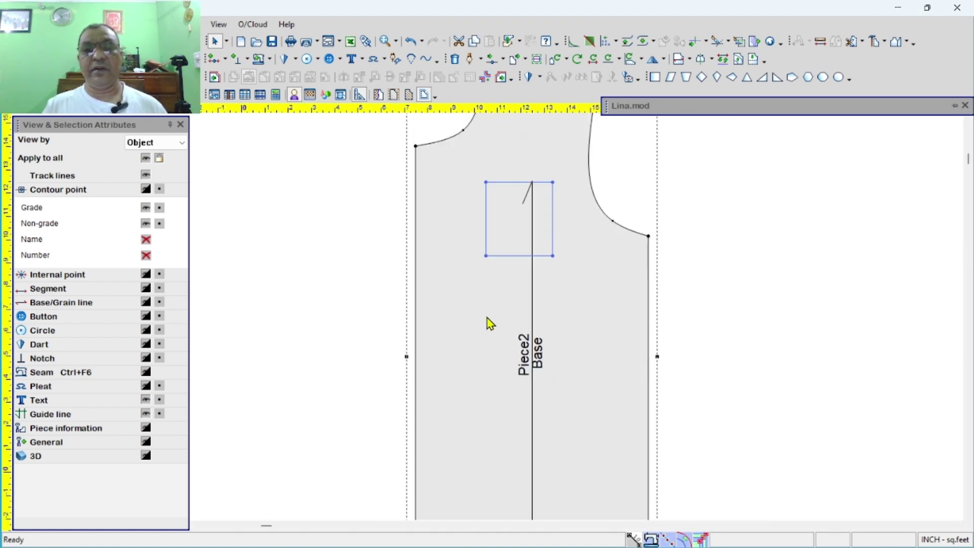
{"action": "scroll", "coordinate": [486, 317], "scroll_direction": "down", "scroll_amount": 4}
{"action": "scroll", "coordinate": [486, 313], "scroll_direction": "up", "scroll_amount": 2}
{"action": "scroll", "coordinate": [495, 330], "scroll_direction": "down", "scroll_amount": 2}
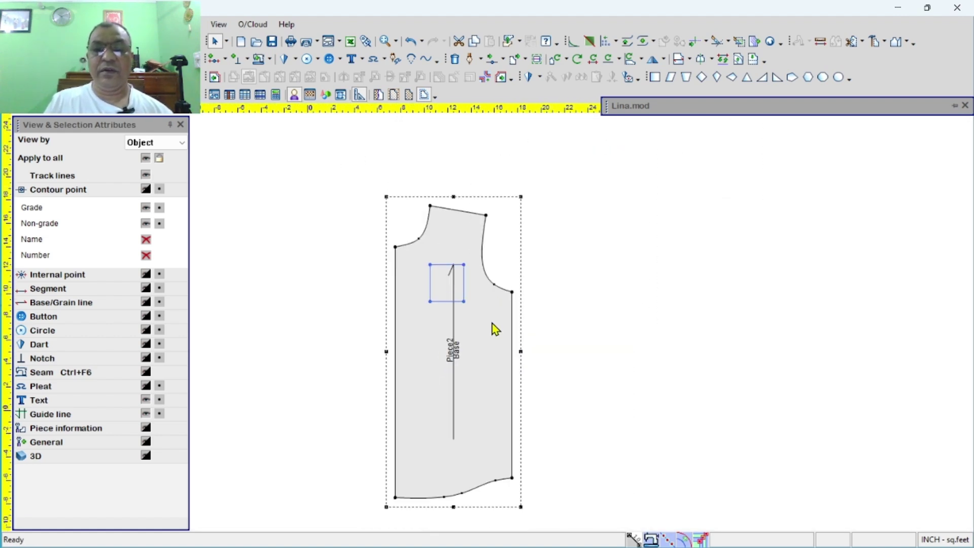
{"action": "scroll", "coordinate": [492, 323], "scroll_direction": "up", "scroll_amount": 2}
{"action": "scroll", "coordinate": [492, 324], "scroll_direction": "down", "scroll_amount": 2}
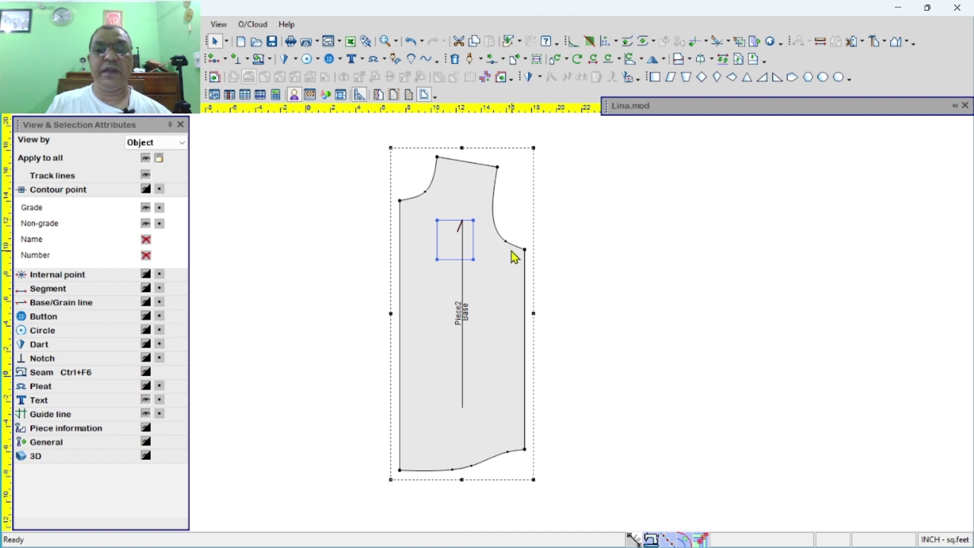
{"action": "key", "text": "m"}
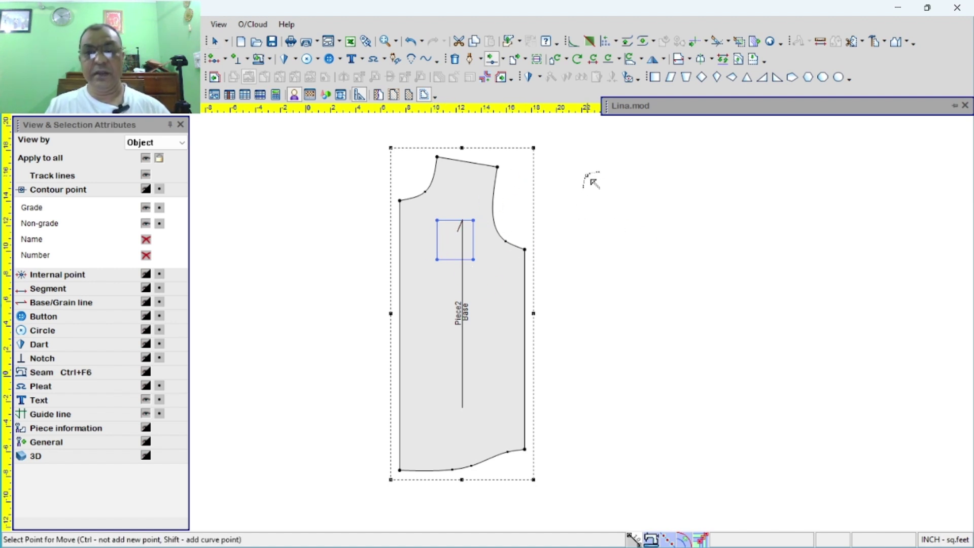
{"action": "left_click", "coordinate": [497, 167]}
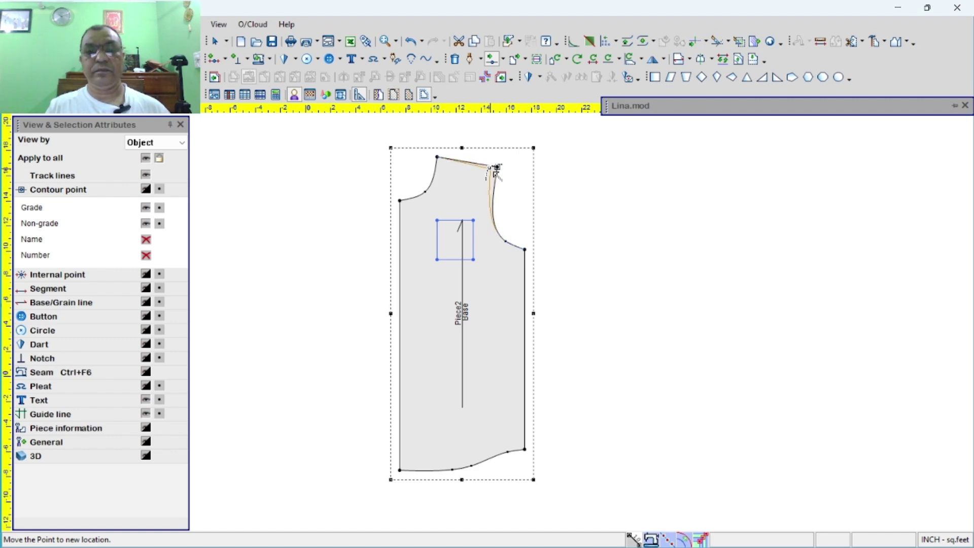
{"action": "left_click", "coordinate": [495, 166]}
{"action": "left_click", "coordinate": [413, 345]}
{"action": "scroll", "coordinate": [496, 326], "scroll_direction": "down", "scroll_amount": 1}
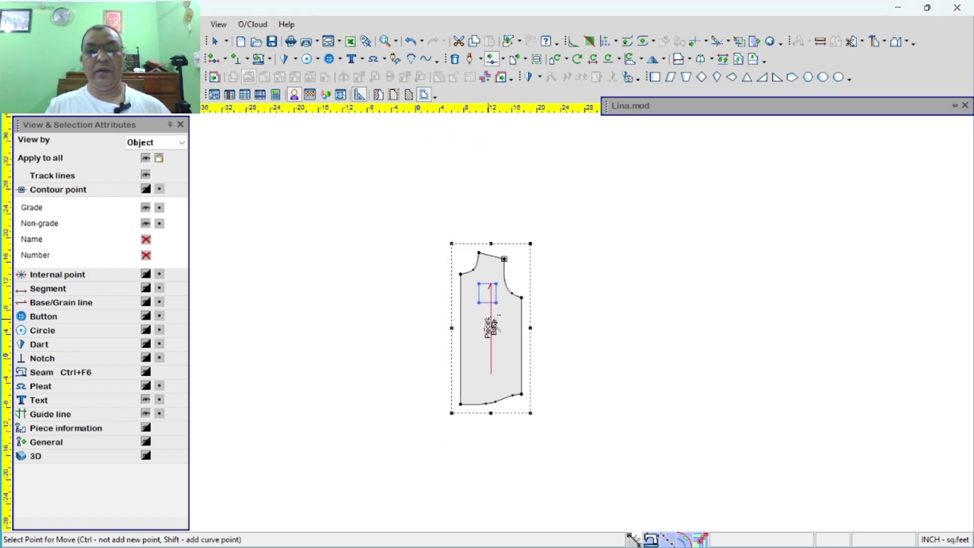
{"action": "scroll", "coordinate": [494, 324], "scroll_direction": "up", "scroll_amount": 4}
{"action": "right_click", "coordinate": [659, 236]}
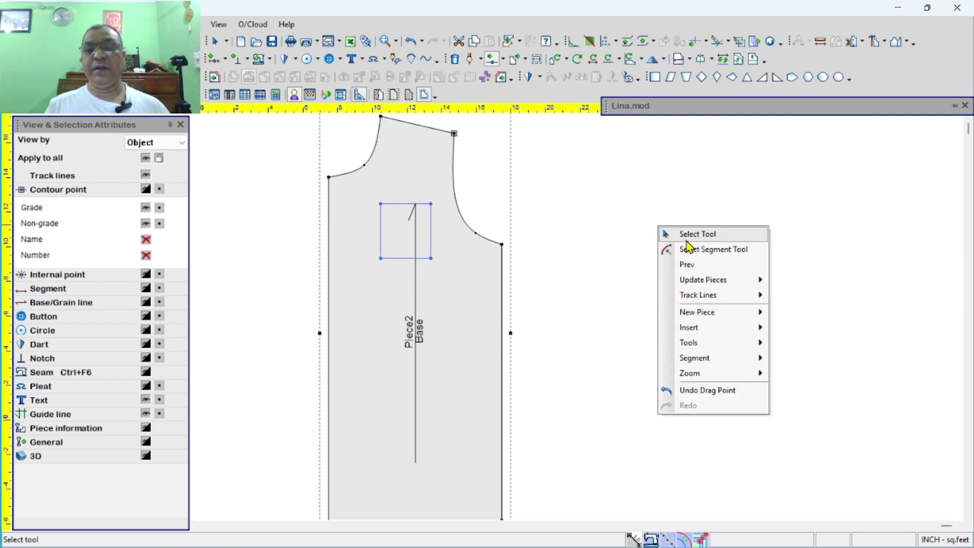
{"action": "left_click", "coordinate": [685, 237]}
{"action": "scroll", "coordinate": [492, 325], "scroll_direction": "down", "scroll_amount": 1}
{"action": "scroll", "coordinate": [487, 327], "scroll_direction": "up", "scroll_amount": 1}
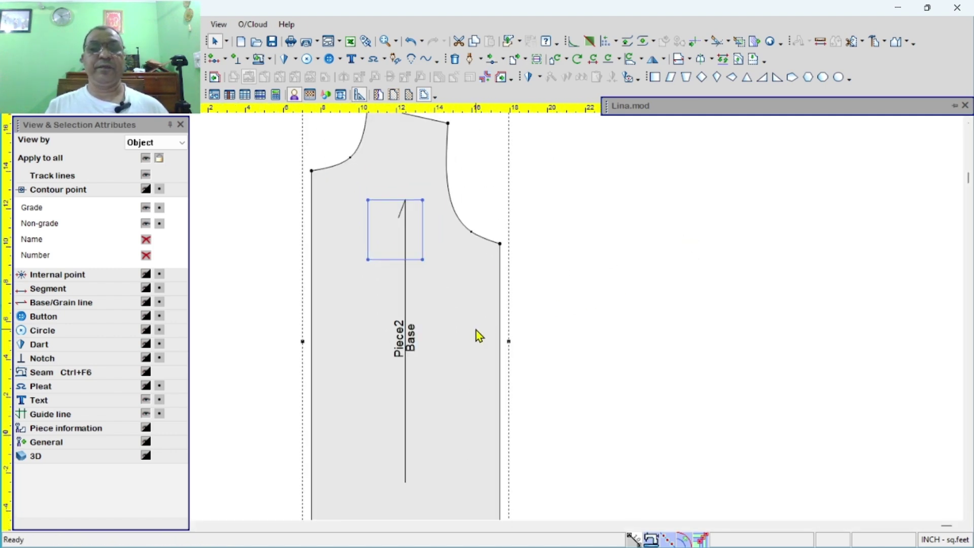
{"action": "scroll", "coordinate": [492, 321], "scroll_direction": "down", "scroll_amount": 1}
{"action": "left_click_drag", "start_coordinate": [319, 147], "coordinate": [587, 516]}
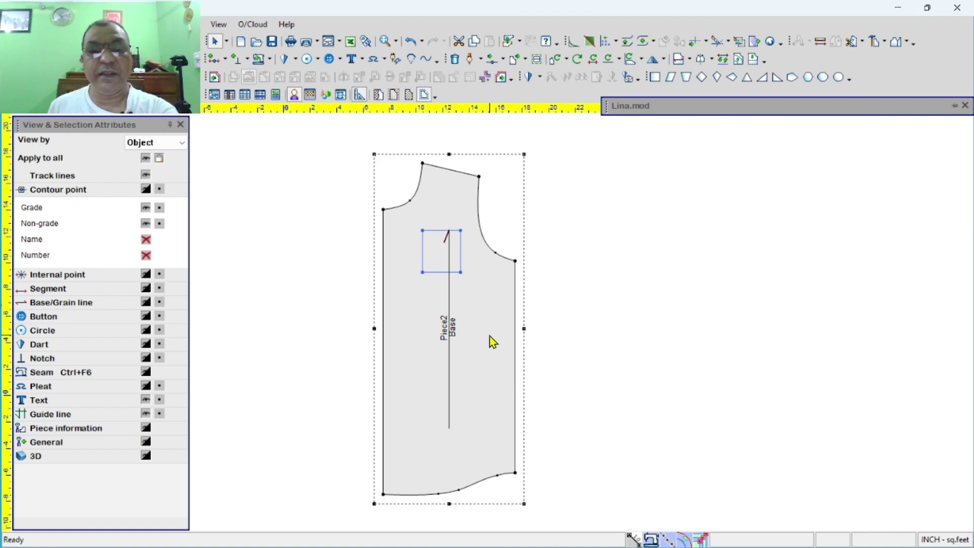
{"action": "scroll", "coordinate": [489, 335], "scroll_direction": "down", "scroll_amount": 2}
{"action": "scroll", "coordinate": [491, 322], "scroll_direction": "up", "scroll_amount": 2}
{"action": "scroll", "coordinate": [490, 319], "scroll_direction": "down", "scroll_amount": 2}
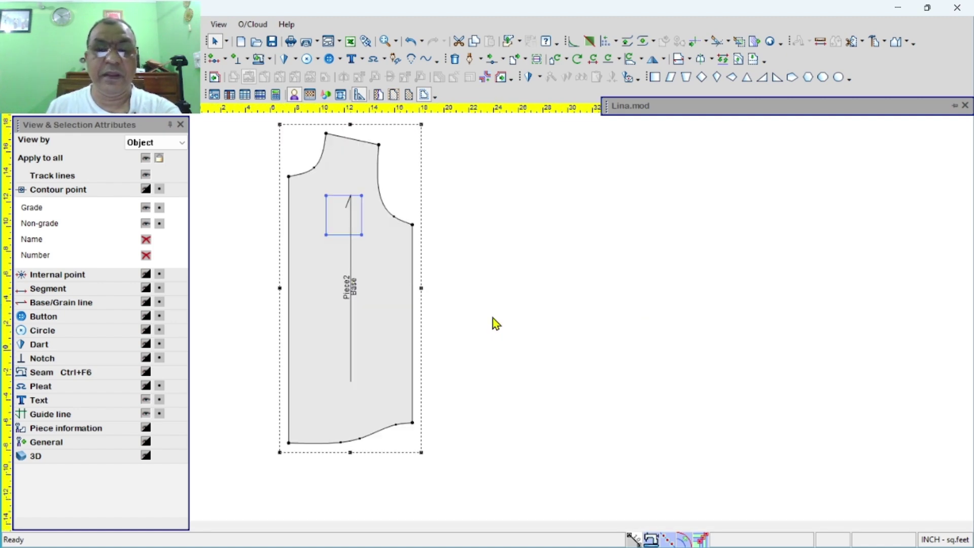
{"action": "scroll", "coordinate": [490, 319], "scroll_direction": "up", "scroll_amount": 2}
{"action": "scroll", "coordinate": [485, 322], "scroll_direction": "down", "scroll_amount": 2}
{"action": "scroll", "coordinate": [488, 327], "scroll_direction": "up", "scroll_amount": 2}
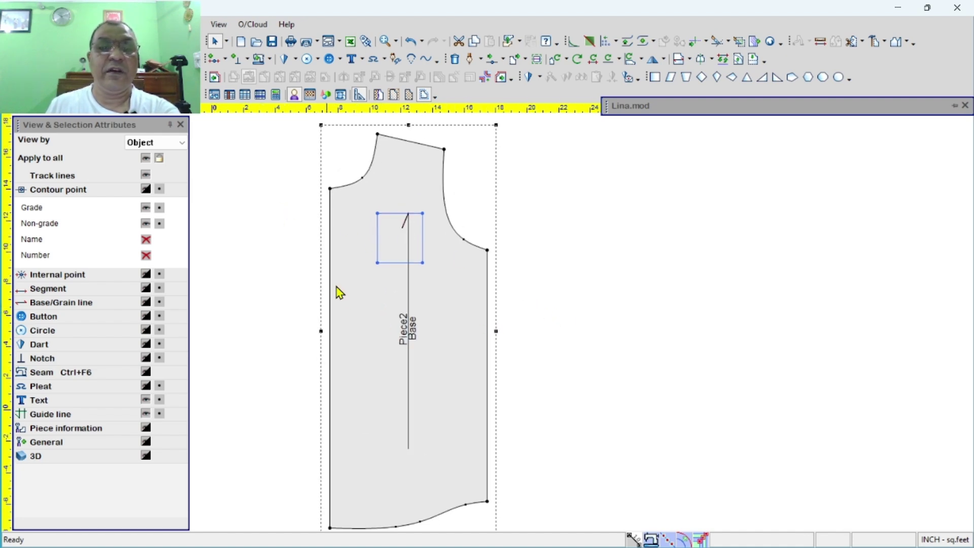
{"action": "scroll", "coordinate": [337, 289], "scroll_direction": "down", "scroll_amount": 2}
{"action": "left_click_drag", "start_coordinate": [406, 193], "coordinate": [633, 530]}
{"action": "left_click_drag", "start_coordinate": [608, 482], "coordinate": [600, 483]}
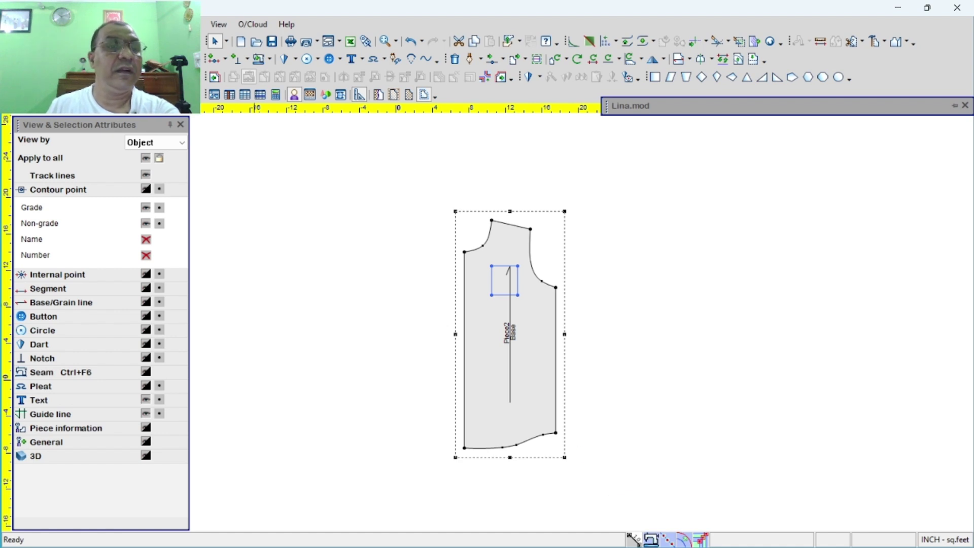
- Open the settings for exporting the pattern piece to CAD/CAM files
{"action": "left_click", "coordinate": [12, 23]}
{"action": "mouse_move", "coordinate": [53, 154]}
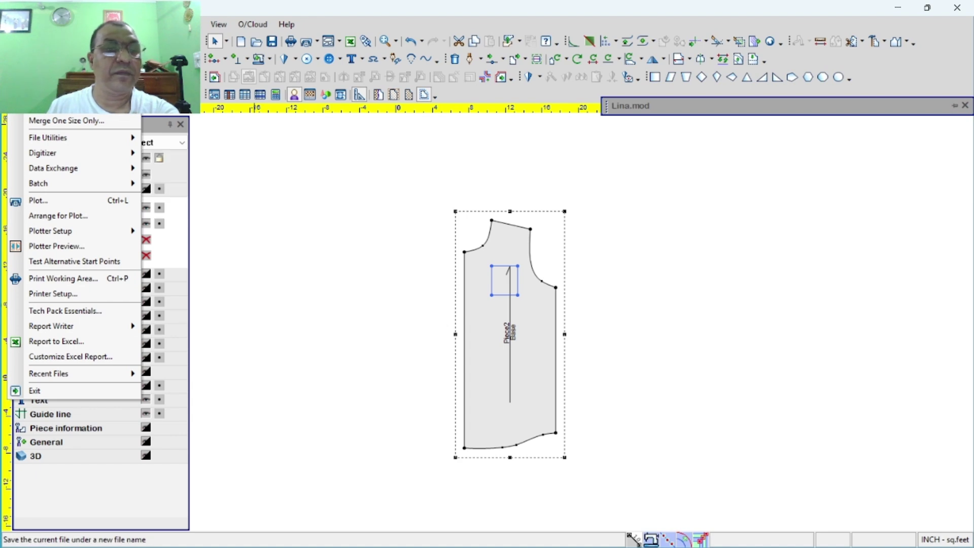
{"action": "mouse_move", "coordinate": [57, 175]}
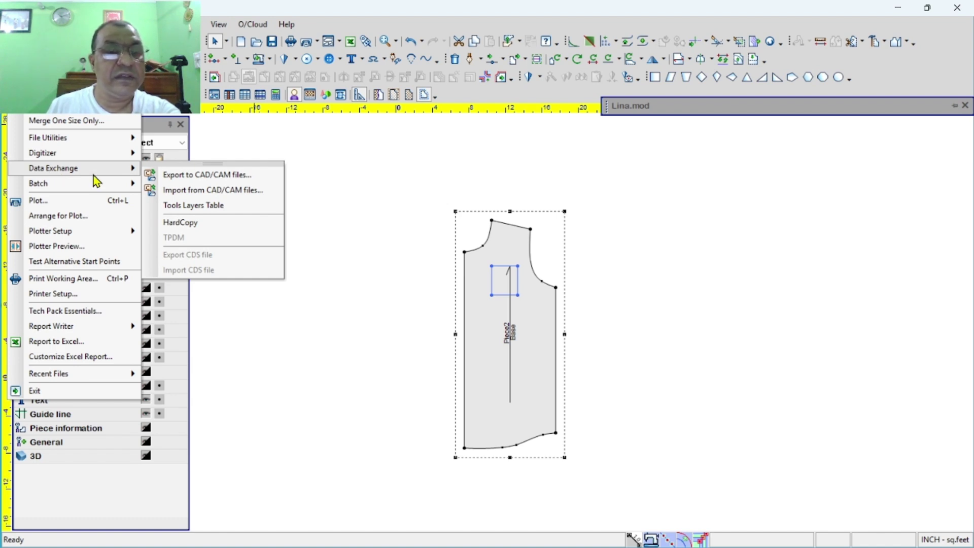
{"action": "left_click", "coordinate": [181, 176]}
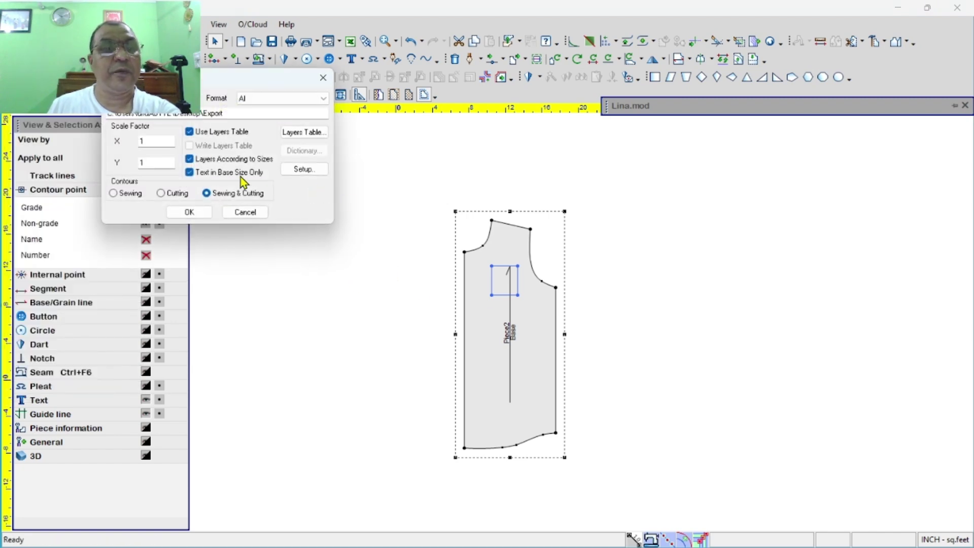
{"action": "left_click", "coordinate": [189, 212]}
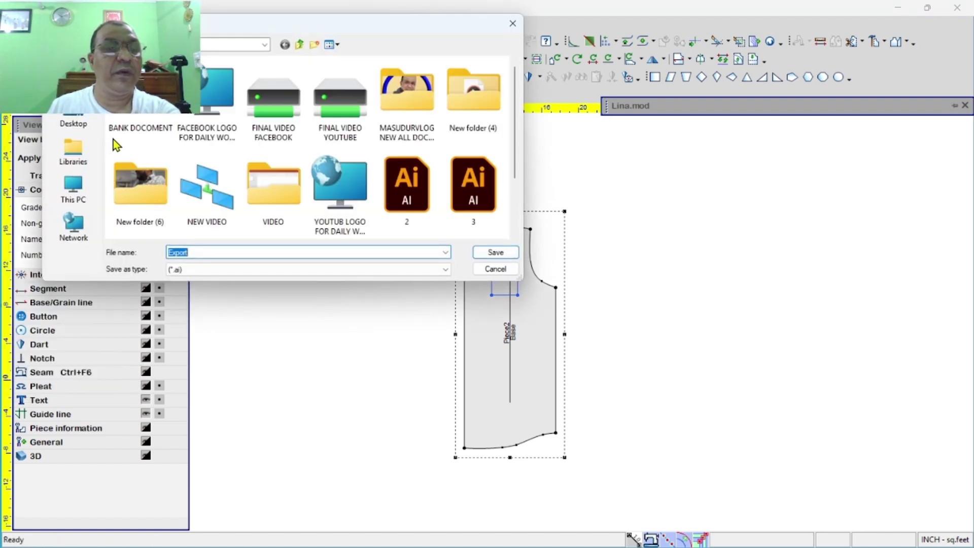
{"action": "left_click", "coordinate": [75, 124]}
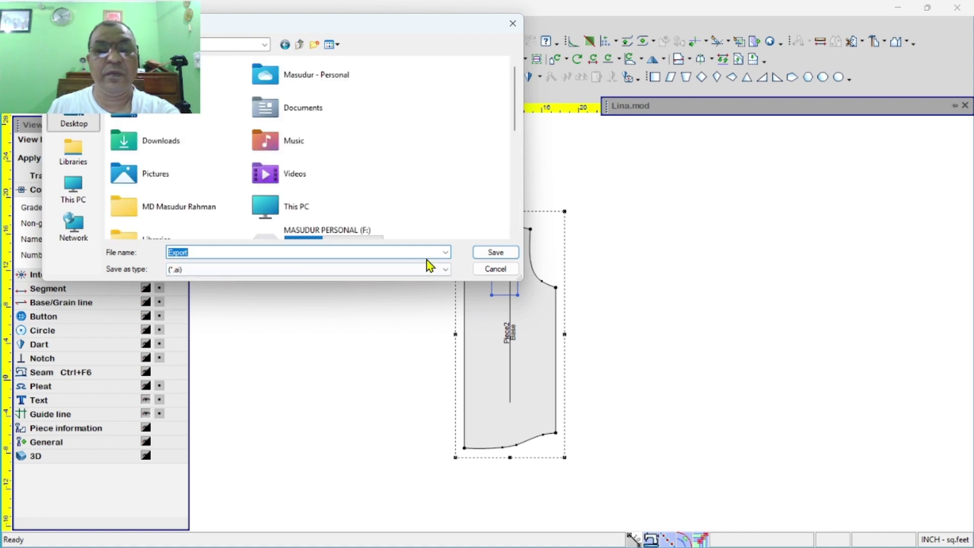
{"action": "left_click", "coordinate": [513, 24]}
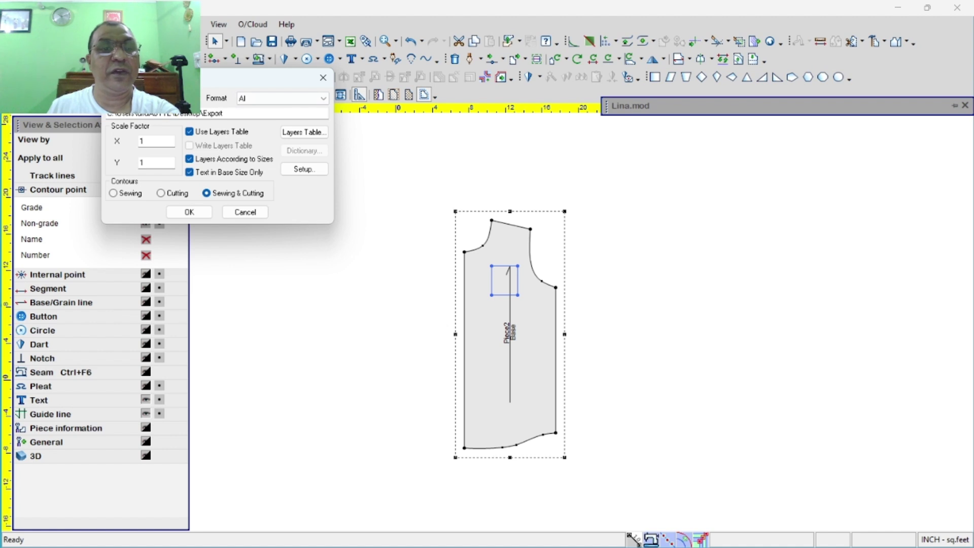
- Export the pattern piece in AI format to the Desktop with the file name Export
{"action": "left_click", "coordinate": [322, 99]}
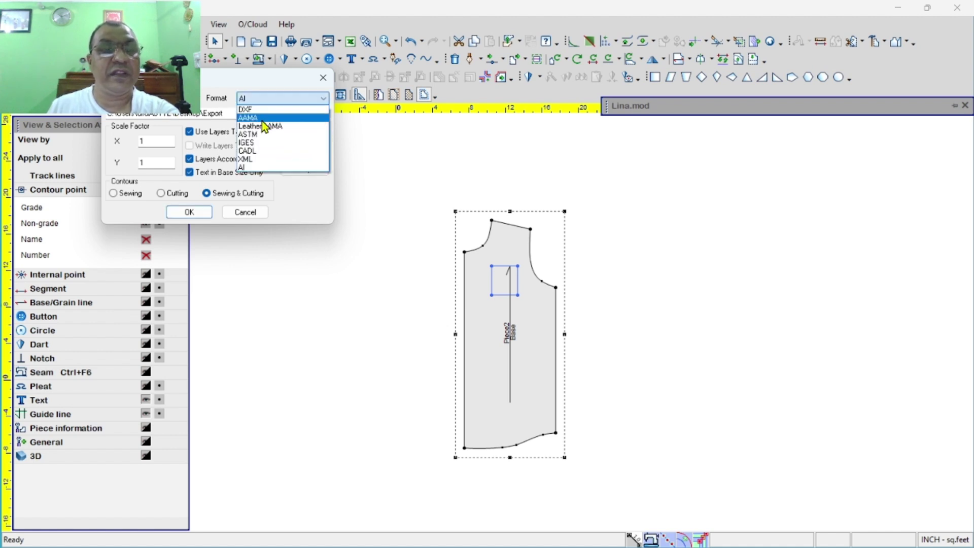
{"action": "left_click", "coordinate": [246, 168]}
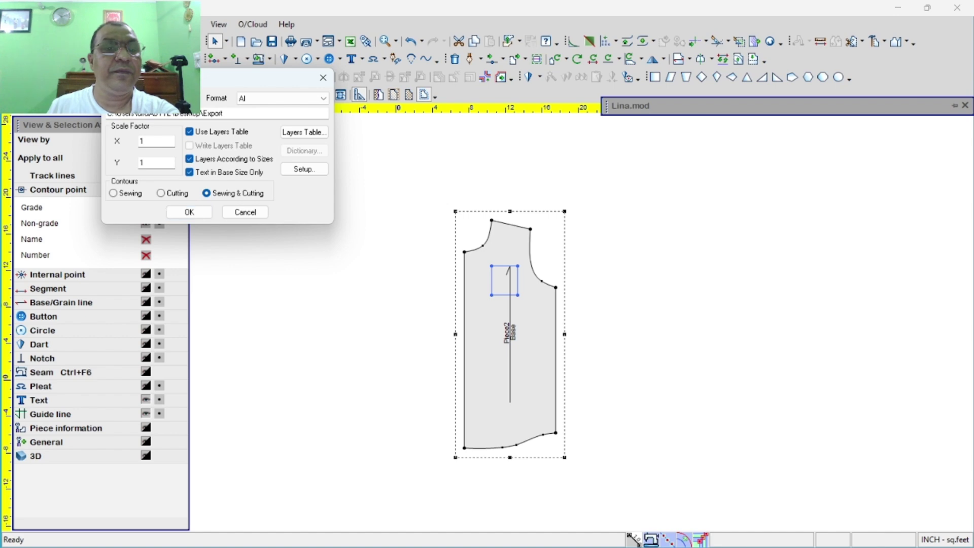
{"action": "left_click", "coordinate": [188, 212]}
{"action": "left_click", "coordinate": [74, 124]}
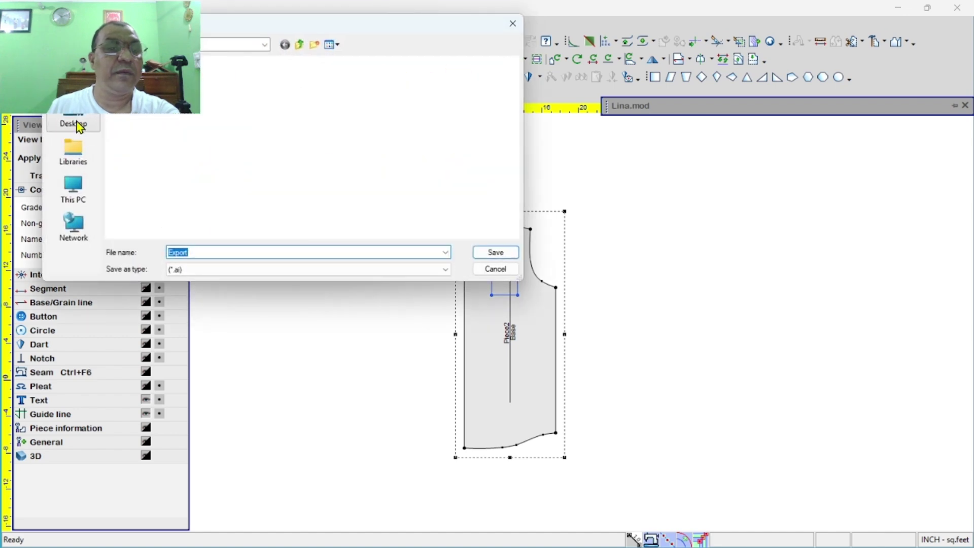
{"action": "left_click", "coordinate": [496, 252]}
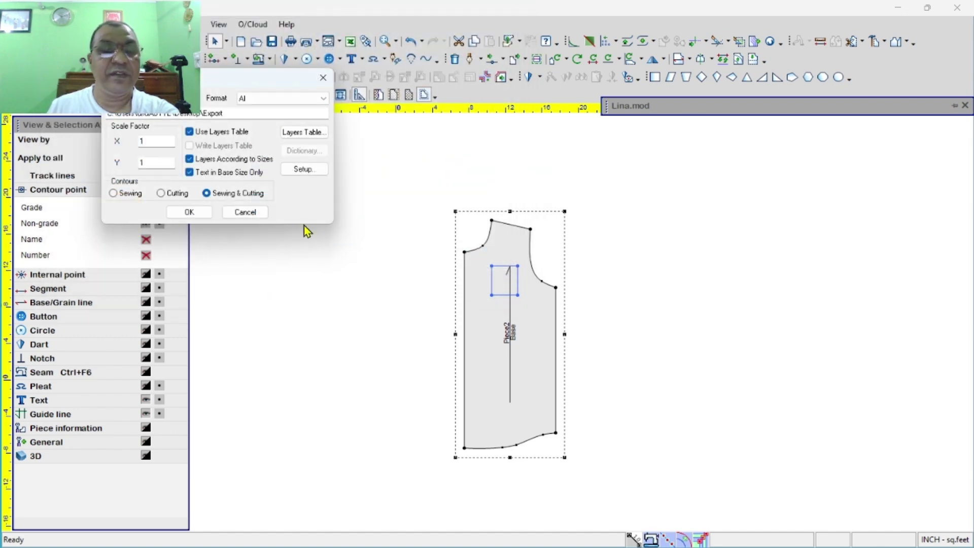
{"action": "left_click", "coordinate": [184, 213]}
{"action": "left_click", "coordinate": [139, 304]}
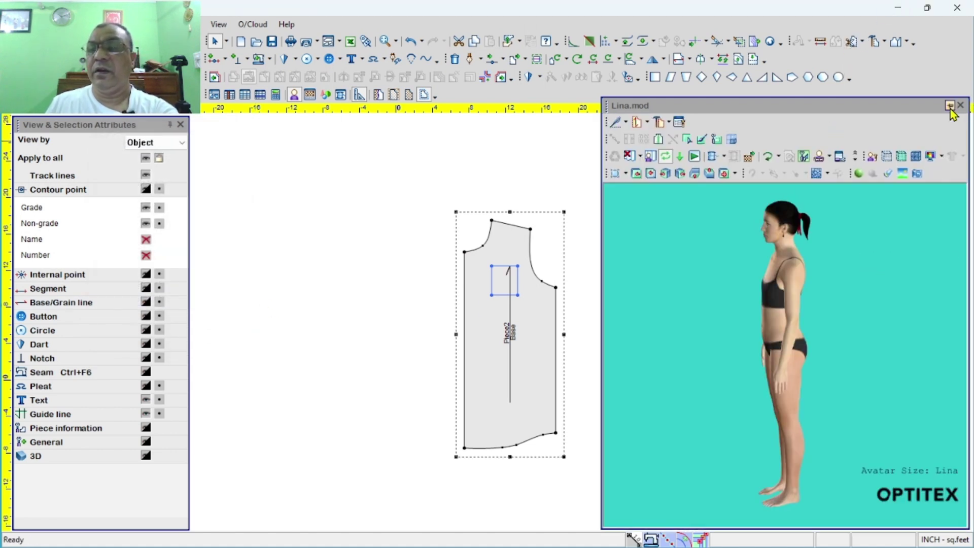
- Minimize the pattern design program and move the Export file to an empty area in the middle of the desktop
{"action": "left_click", "coordinate": [898, 13]}
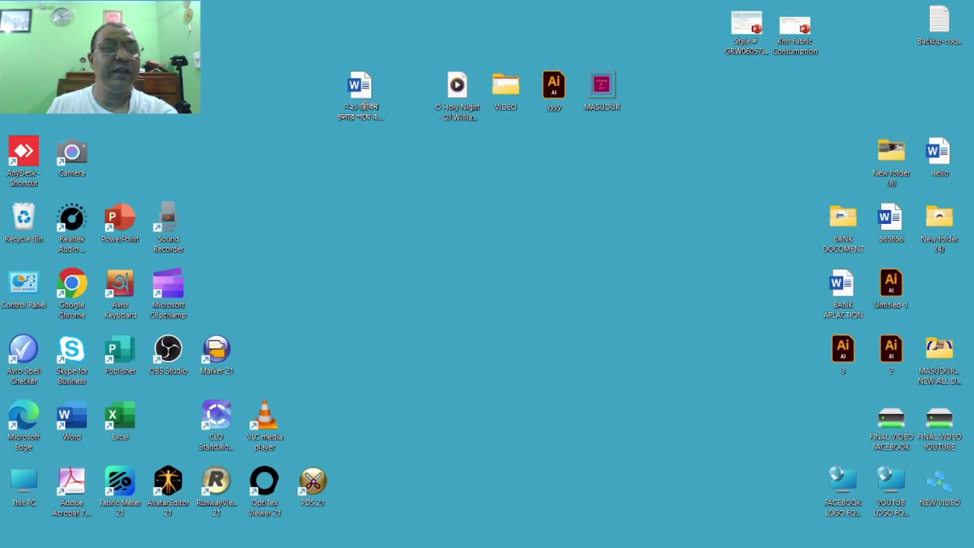
{"action": "left_click_drag", "start_coordinate": [28, 22], "coordinate": [469, 297]}
{"action": "left_click", "coordinate": [520, 295]}
{"action": "left_click", "coordinate": [507, 273]}
{"action": "left_click", "coordinate": [592, 324]}
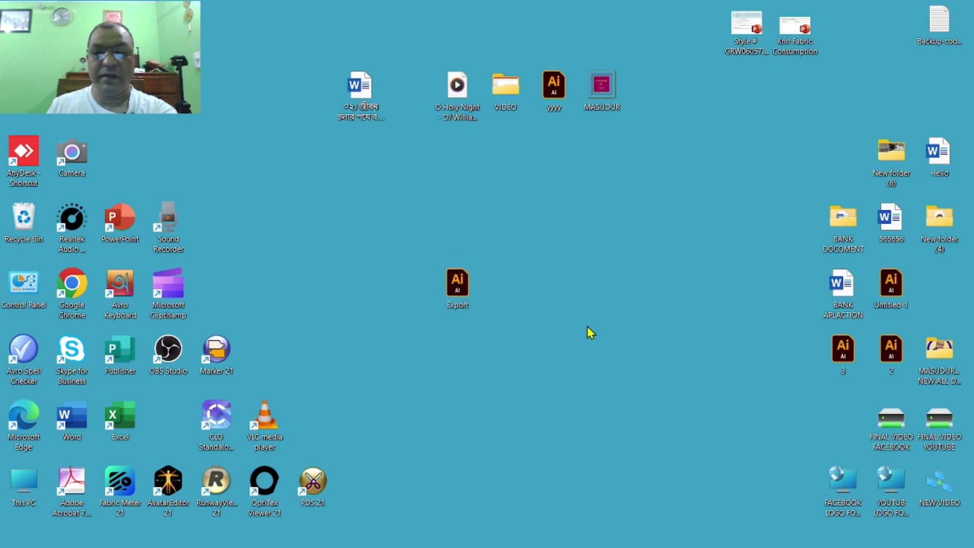
- Open the Export file from the desktop in Adobe Illustrator without updating its legacy text
{"action": "double_click", "coordinate": [455, 293]}
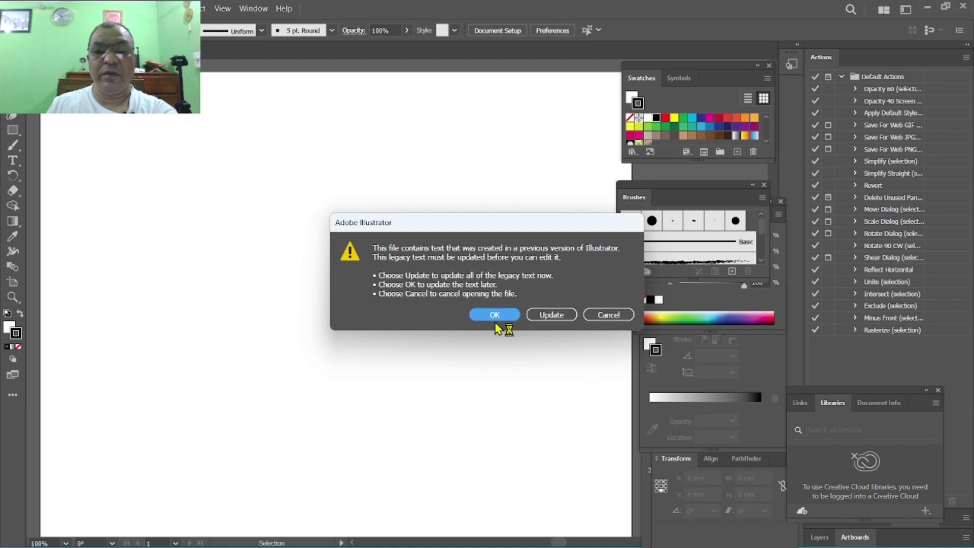
{"action": "left_click", "coordinate": [497, 315]}
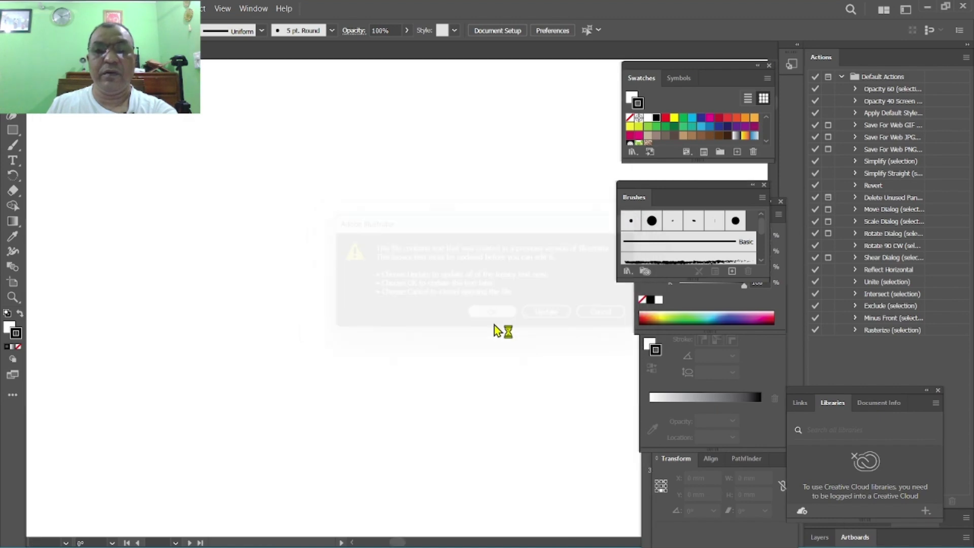
{"action": "scroll", "coordinate": [487, 366], "scroll_direction": "up", "scroll_amount": 10}
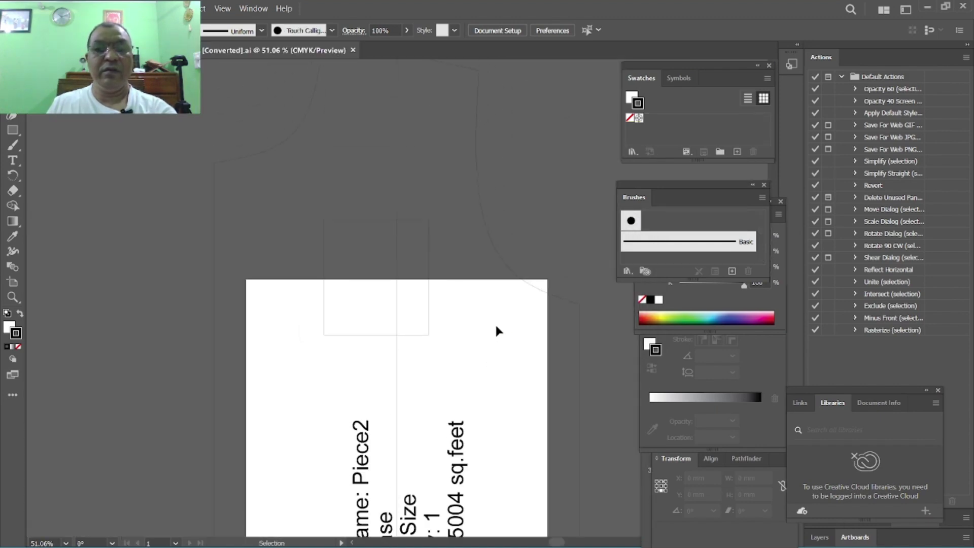
{"action": "scroll", "coordinate": [473, 361], "scroll_direction": "up", "scroll_amount": 1}
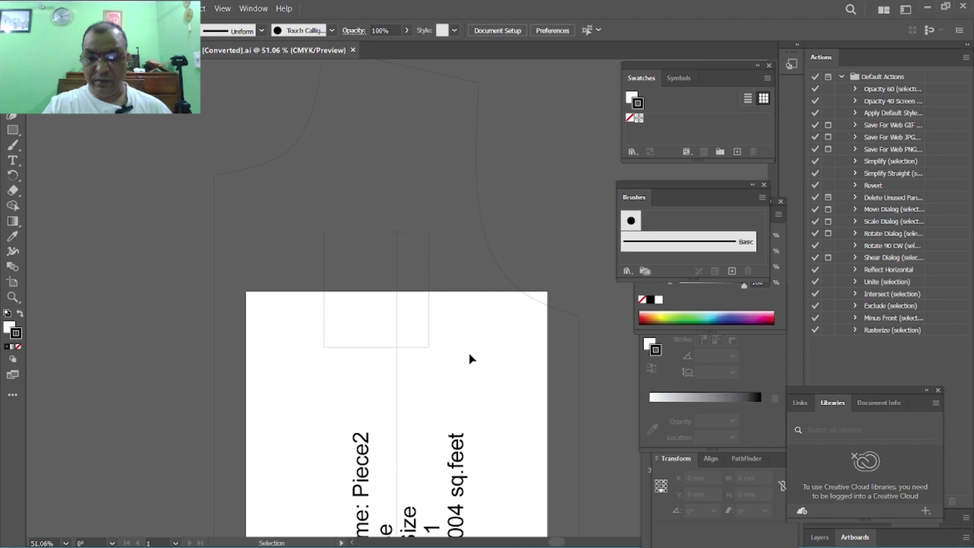
{"action": "key", "text": "ctrl+minus"}
{"action": "key", "text": "ctrl+minus"}
{"action": "key", "text": "ctrl+minus"}
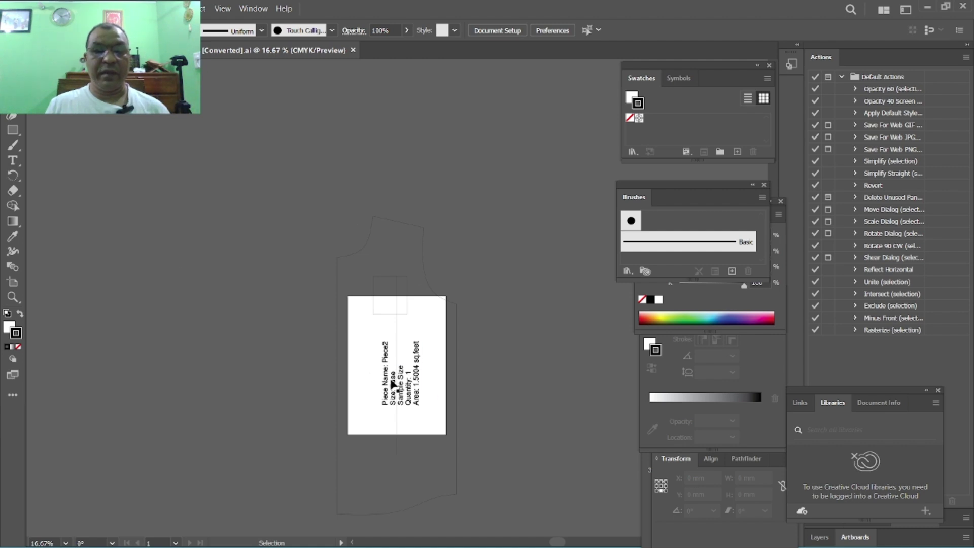
- Examine how the imported pattern outline and its contents fit the artboard, selecting the outline and then all objects
{"action": "left_click", "coordinate": [454, 493]}
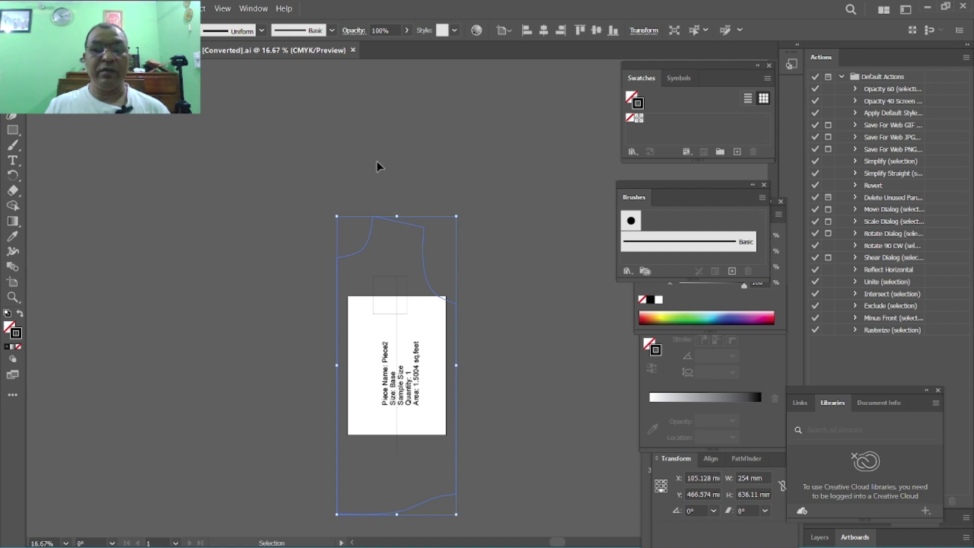
{"action": "scroll", "coordinate": [509, 335], "scroll_direction": "down", "scroll_amount": 3}
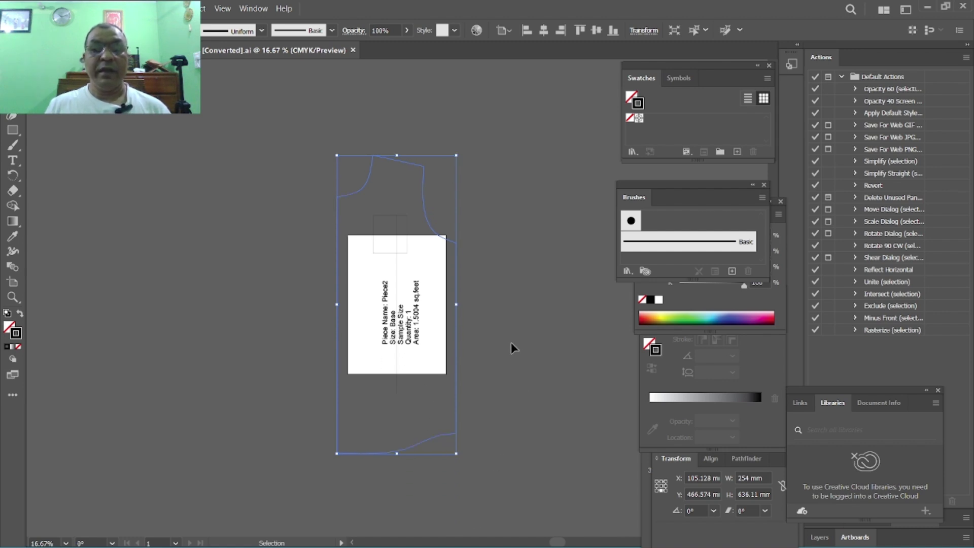
{"action": "left_click", "coordinate": [548, 318]}
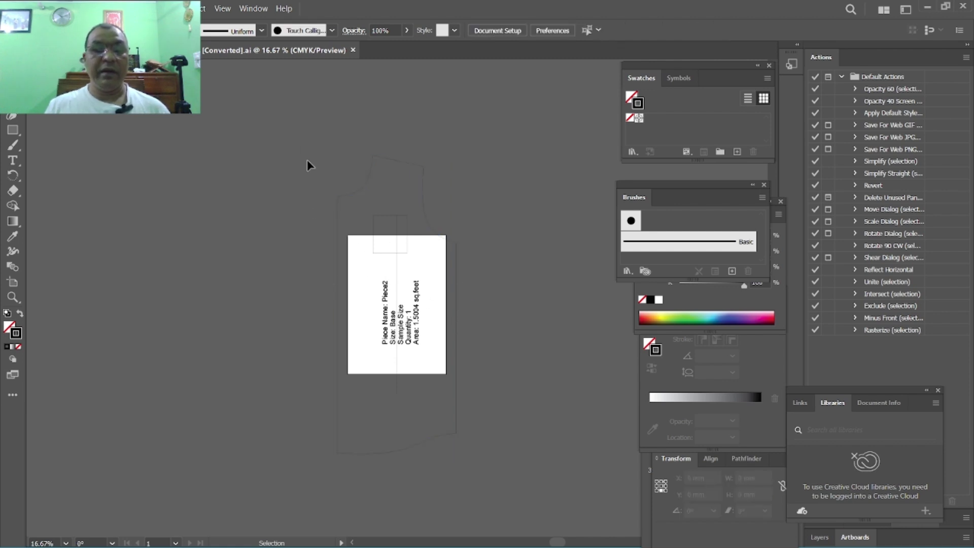
{"action": "left_click_drag", "start_coordinate": [306, 131], "coordinate": [523, 514]}
{"action": "left_click", "coordinate": [322, 288]}
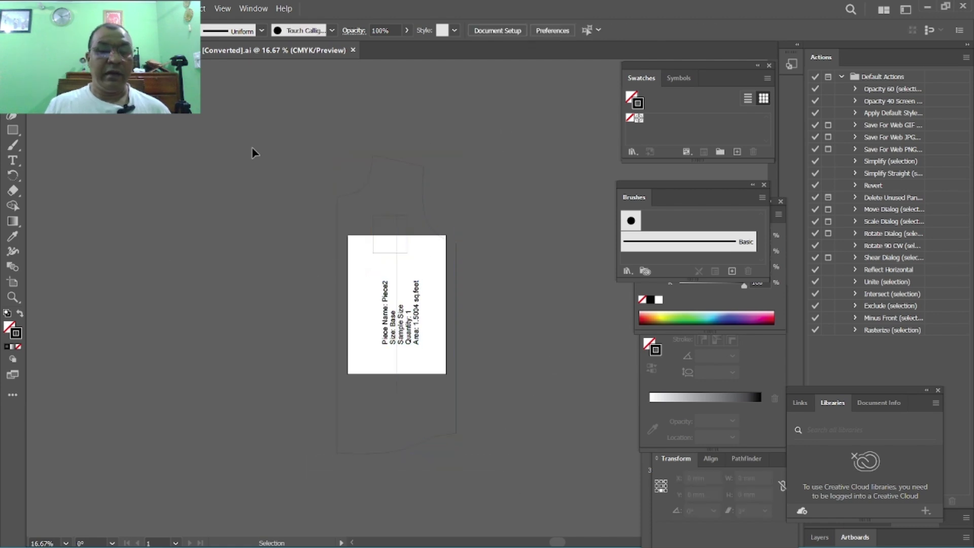
{"action": "left_click_drag", "start_coordinate": [506, 501], "coordinate": [507, 501]}
{"action": "left_click", "coordinate": [518, 389]}
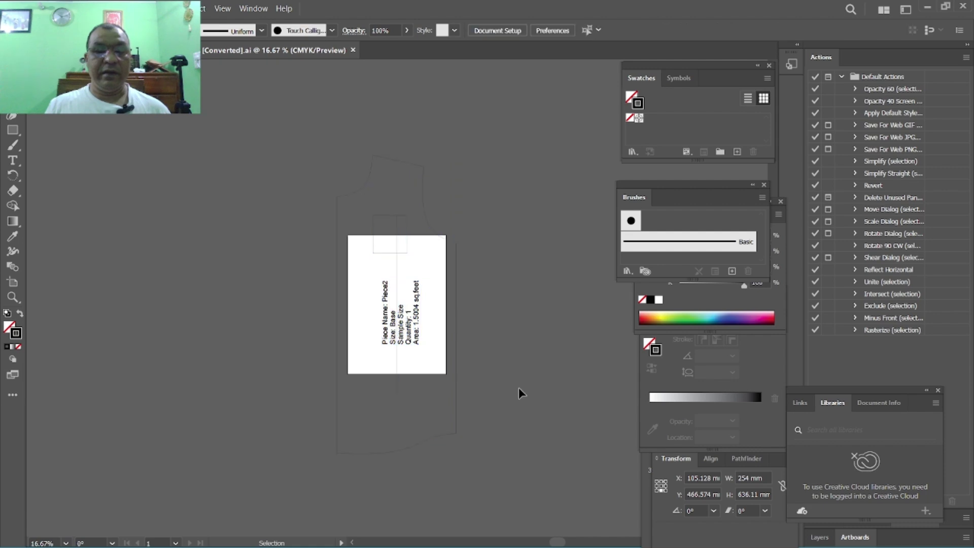
{"action": "key", "text": "ctrl+a"}
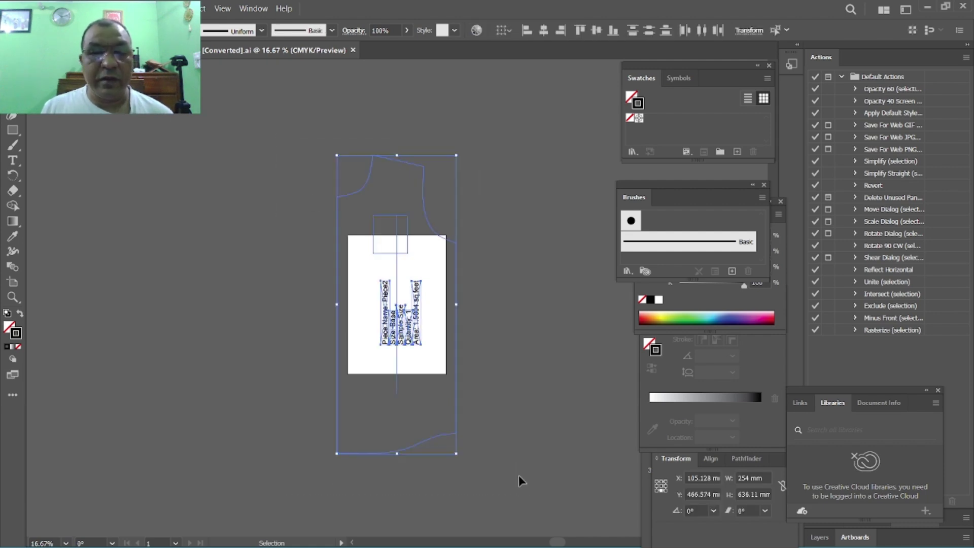
{"action": "left_click", "coordinate": [499, 403]}
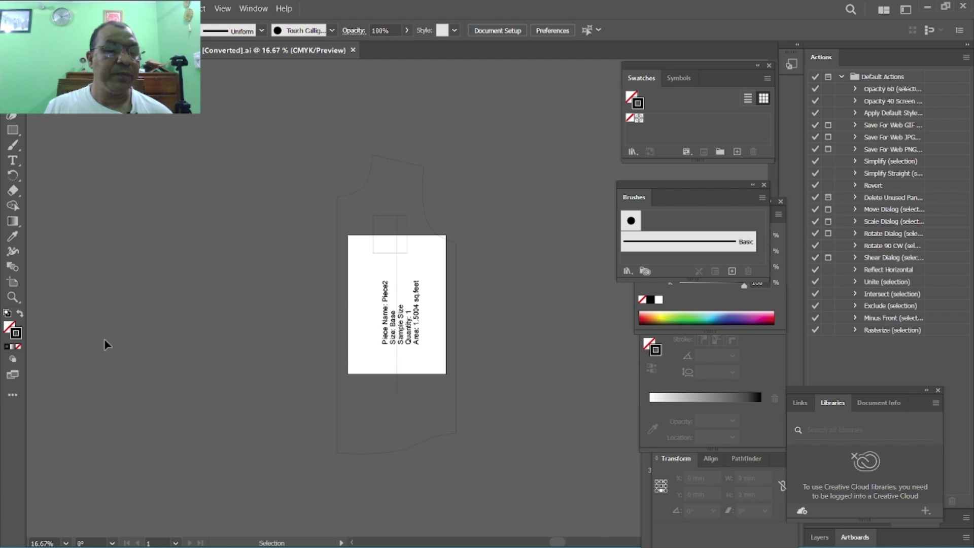
- Enlarge the artboard to a width of 555 mm with its width and height proportions constrained
{"action": "left_click", "coordinate": [13, 285]}
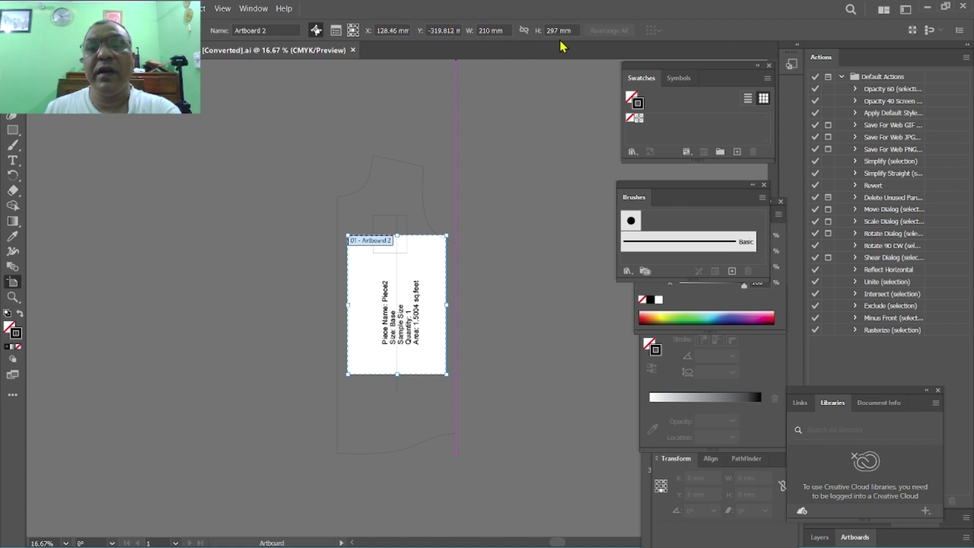
{"action": "left_click", "coordinate": [523, 31]}
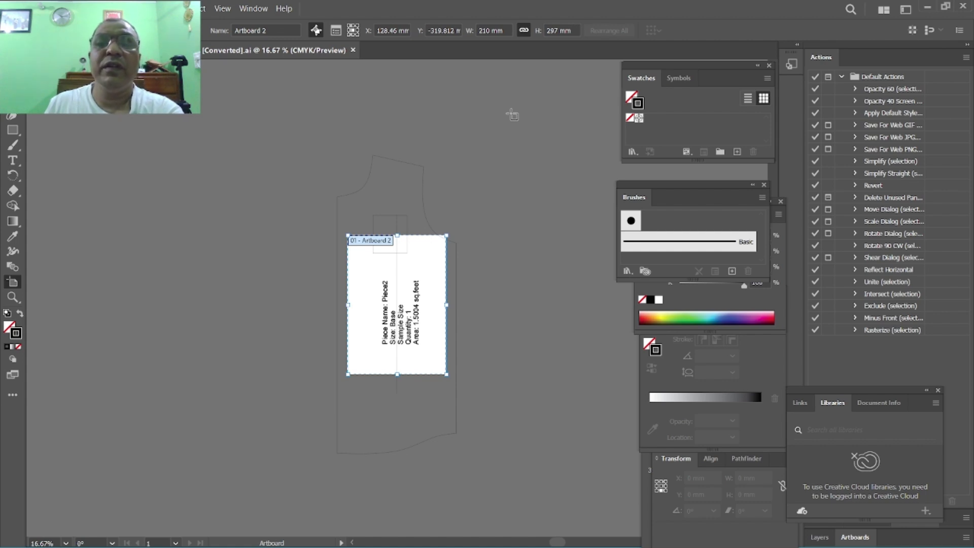
{"action": "double_click", "coordinate": [488, 31]}
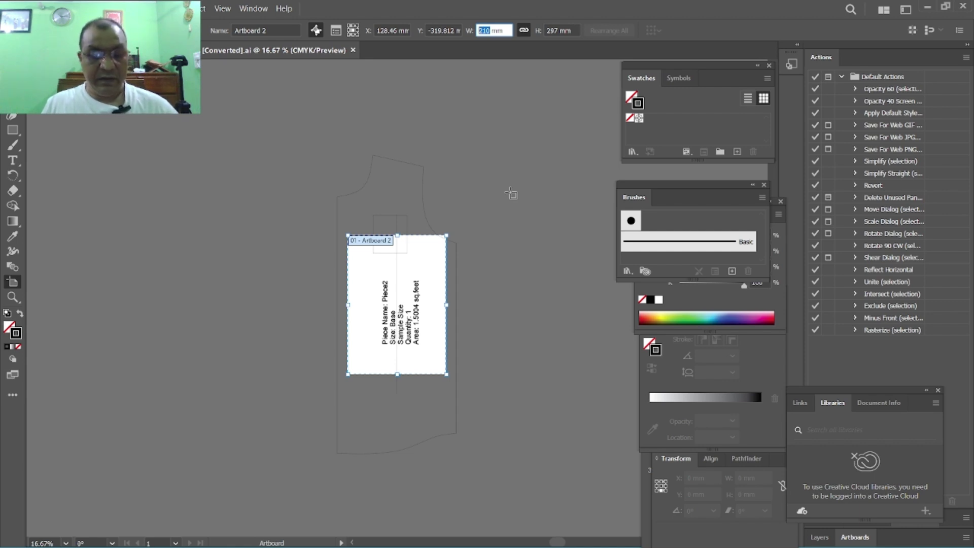
{"action": "type", "text": "555"}
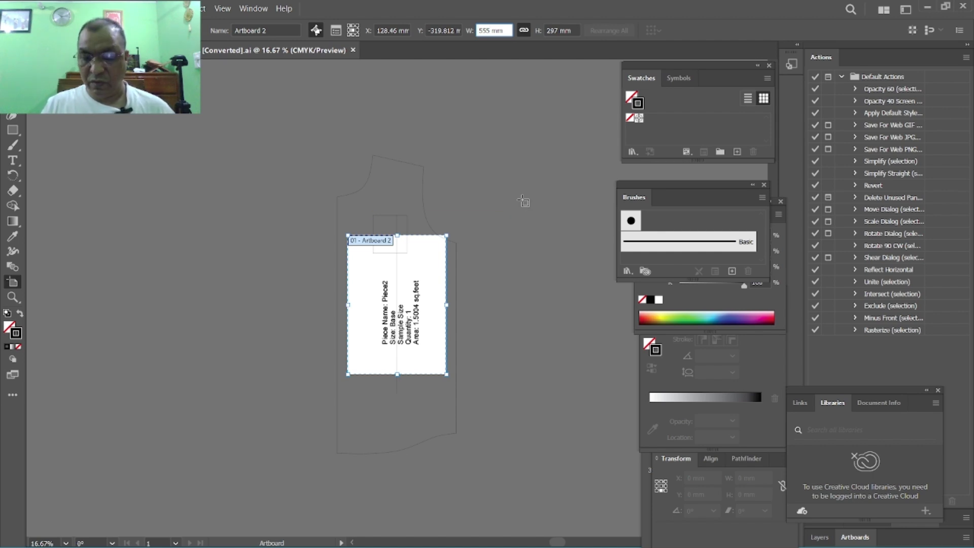
{"action": "key", "text": "Return"}
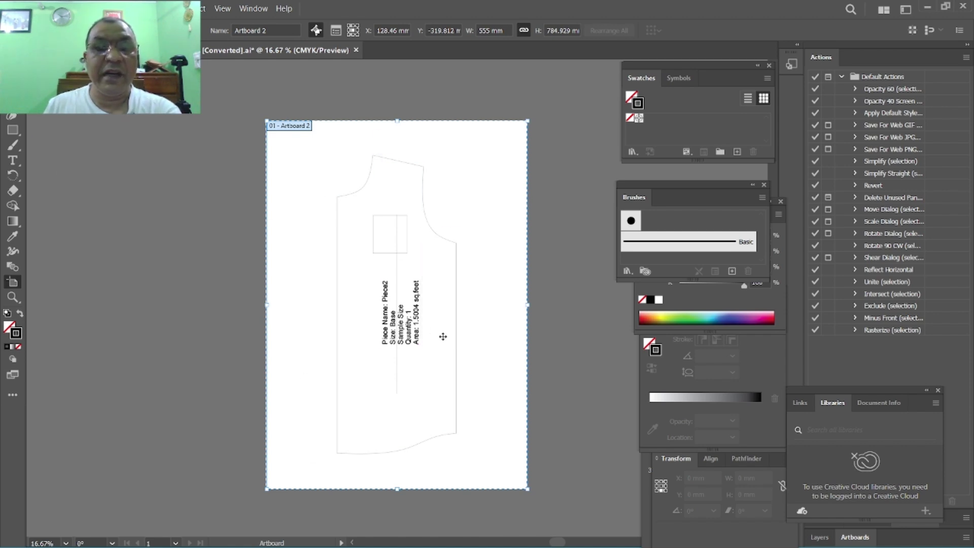
{"action": "left_click", "coordinate": [13, 69]}
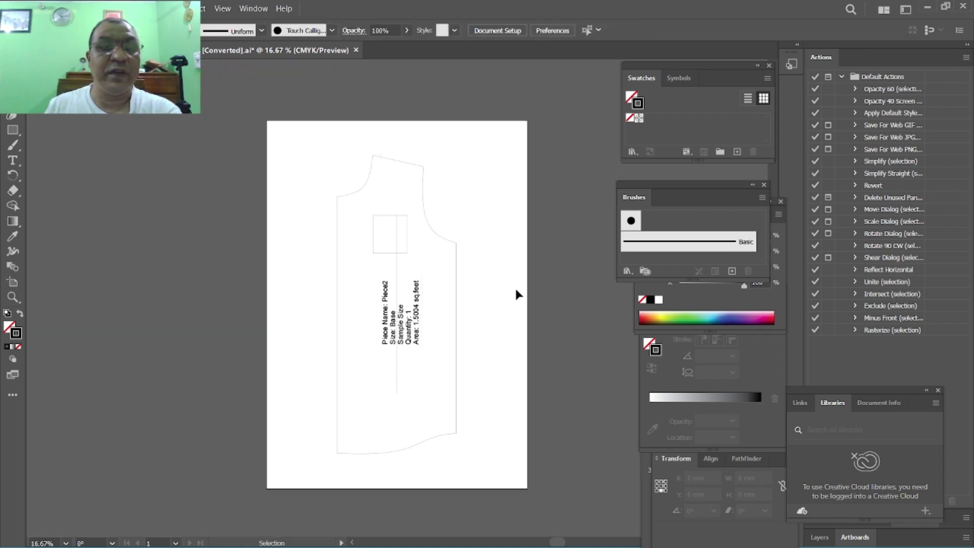
- Select the whole pattern piece and apply a thicker stroke to its lines
{"action": "scroll", "coordinate": [480, 284], "scroll_direction": "down", "scroll_amount": 2}
{"action": "scroll", "coordinate": [478, 285], "scroll_direction": "up", "scroll_amount": 5}
{"action": "scroll", "coordinate": [473, 299], "scroll_direction": "down", "scroll_amount": 3}
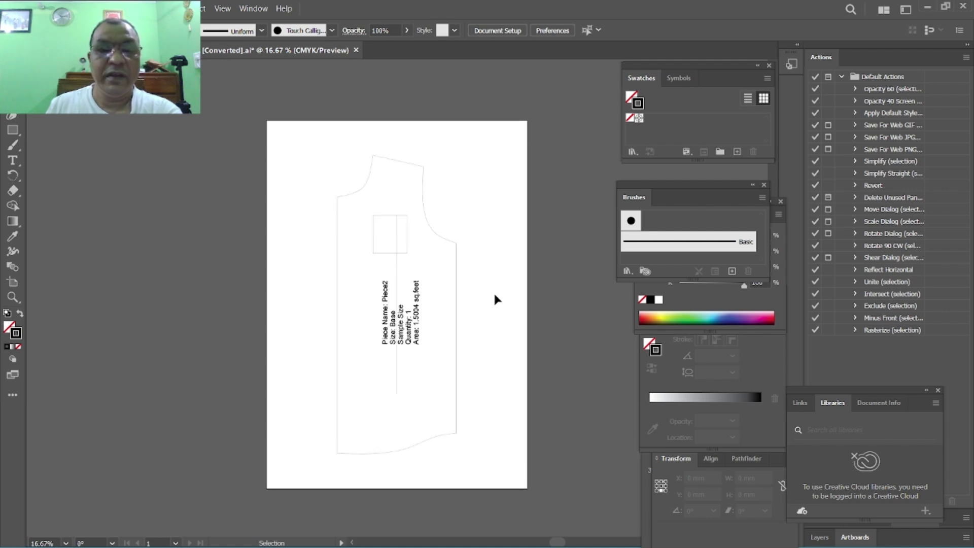
{"action": "left_click_drag", "start_coordinate": [317, 157], "coordinate": [471, 463]}
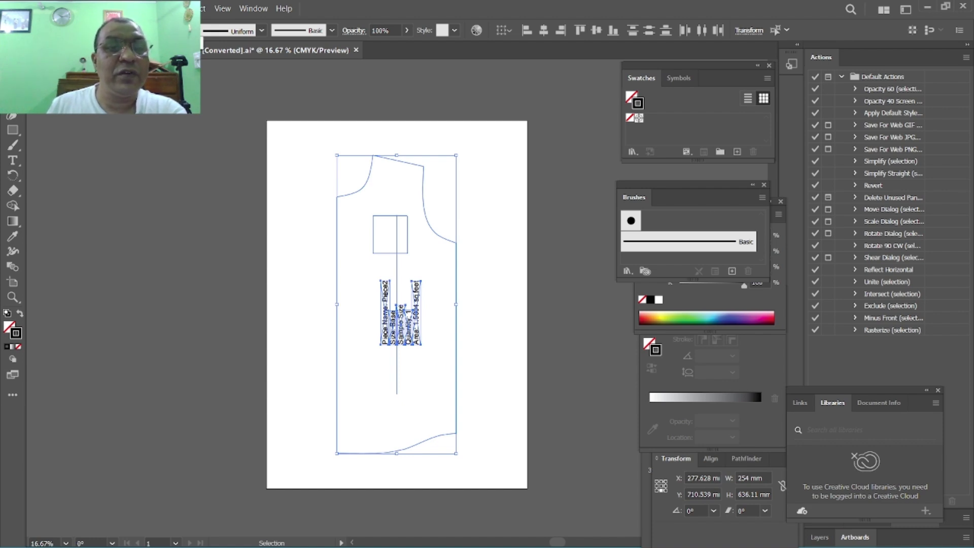
{"action": "key", "text": "Return"}
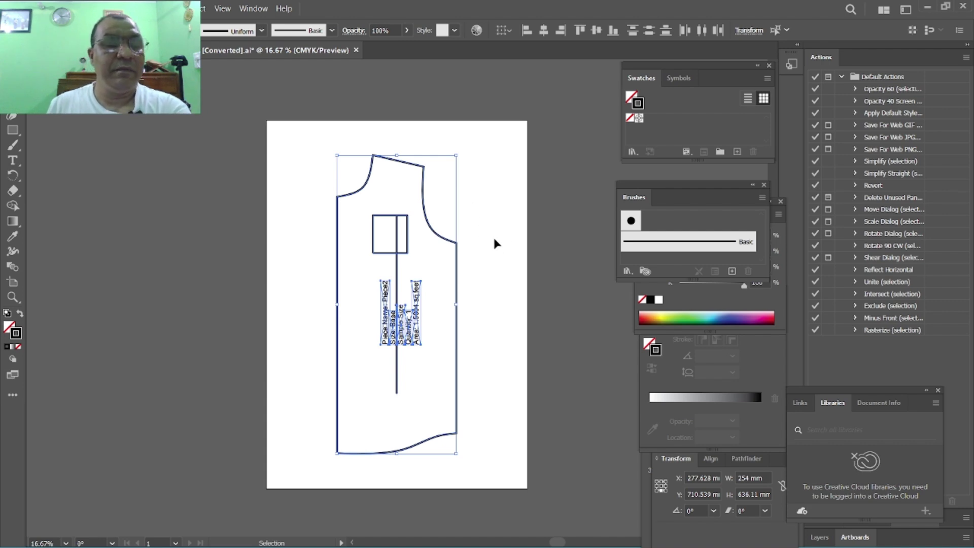
{"action": "scroll", "coordinate": [499, 278], "scroll_direction": "down", "scroll_amount": 2}
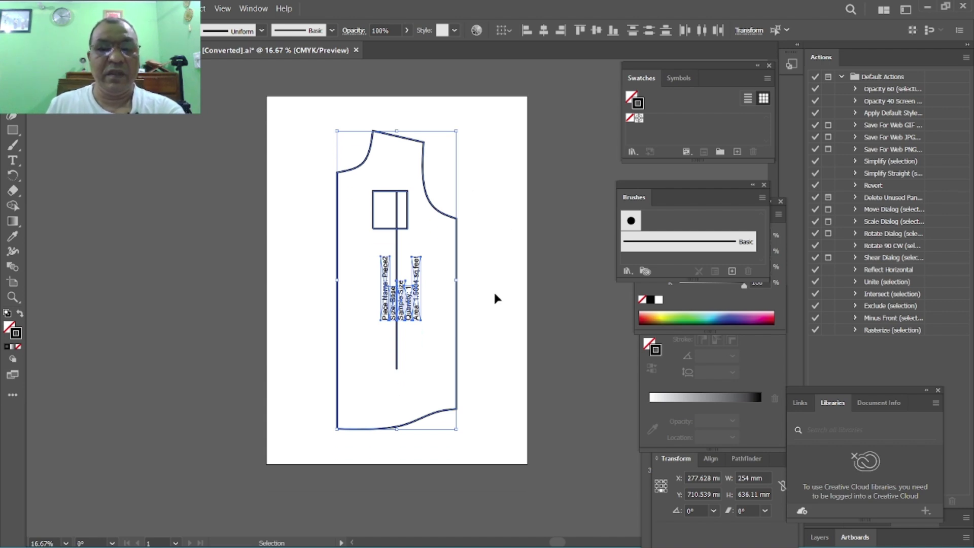
{"action": "left_click", "coordinate": [495, 301]}
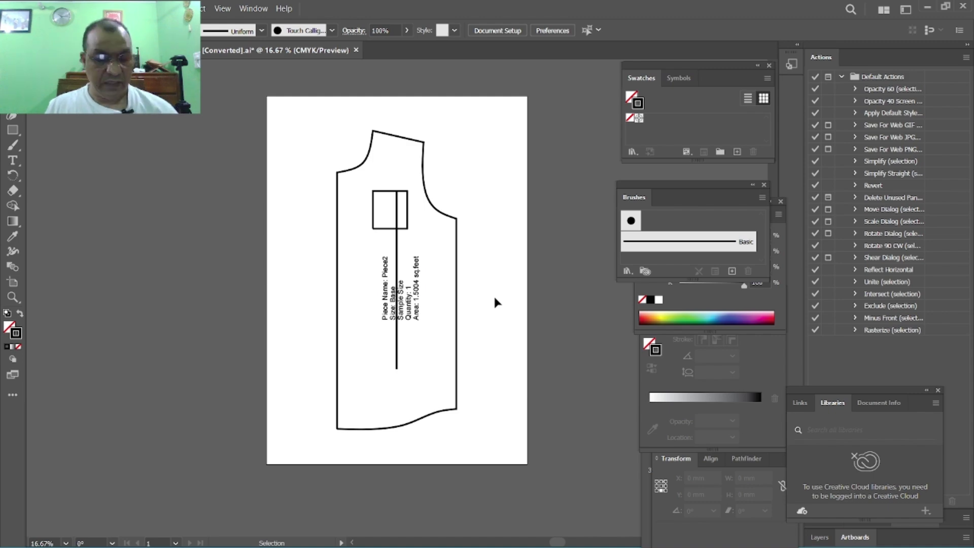
- Delete the piece information text and the vertical grain line from inside the pattern piece
{"action": "key", "text": "ctrl+plus"}
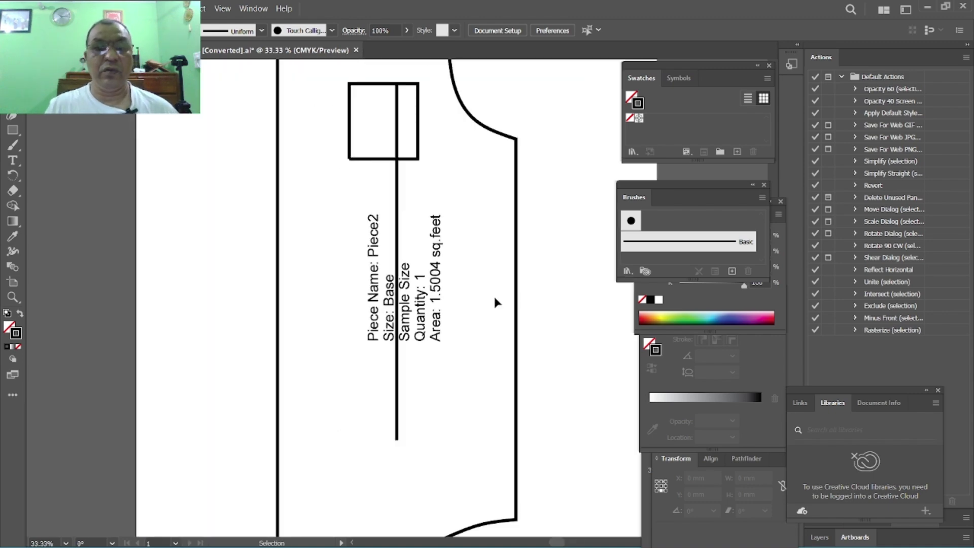
{"action": "key", "text": "space"}
{"action": "left_click_drag", "start_coordinate": [509, 255], "coordinate": [385, 259]}
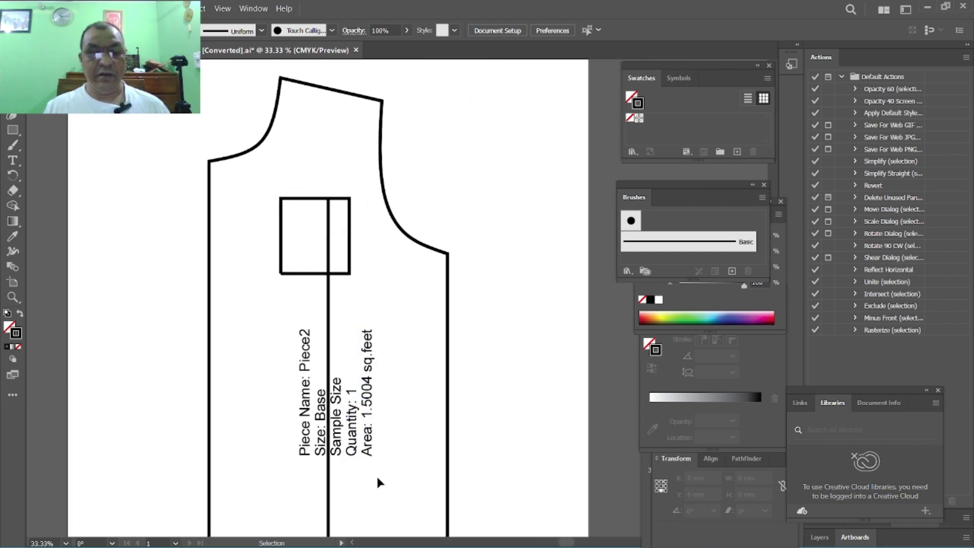
{"action": "left_click_drag", "start_coordinate": [376, 464], "coordinate": [285, 402]}
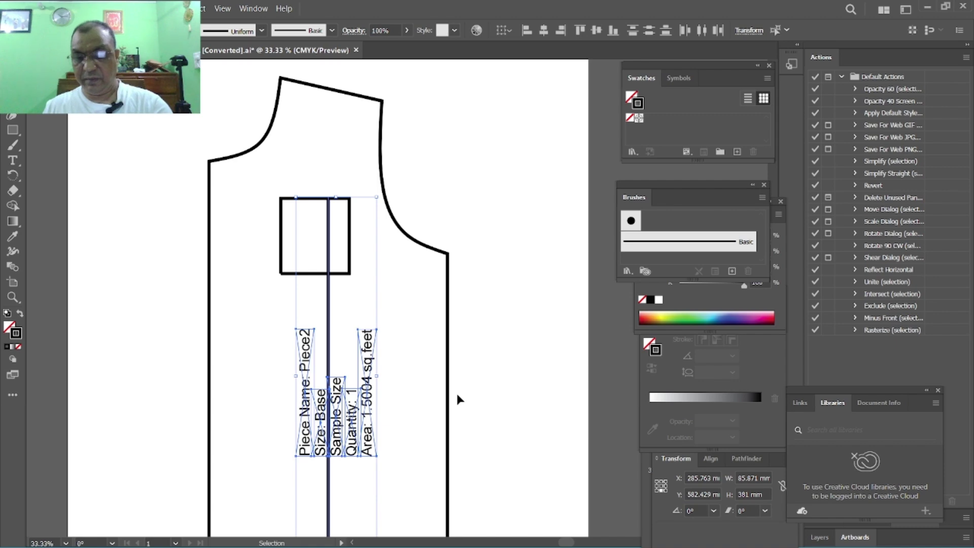
{"action": "key", "text": "Delete"}
{"action": "scroll", "coordinate": [248, 308], "scroll_direction": "up", "scroll_amount": 1}
{"action": "scroll", "coordinate": [275, 316], "scroll_direction": "down", "scroll_amount": 2}
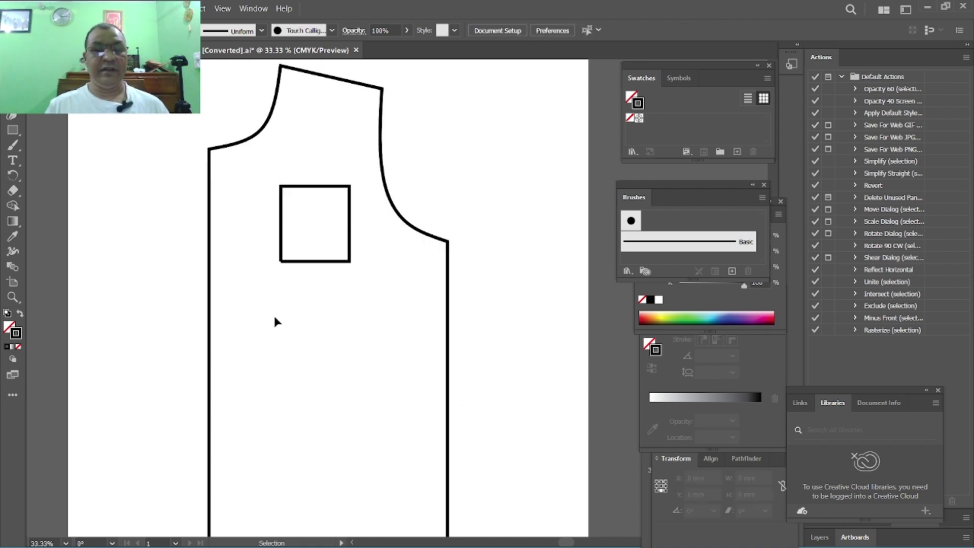
{"action": "scroll", "coordinate": [284, 323], "scroll_direction": "up", "scroll_amount": 3}
{"action": "left_click_drag", "start_coordinate": [301, 335], "coordinate": [339, 338]}
{"action": "scroll", "coordinate": [340, 338], "scroll_direction": "down", "scroll_amount": 3}
{"action": "scroll", "coordinate": [339, 337], "scroll_direction": "up", "scroll_amount": 3}
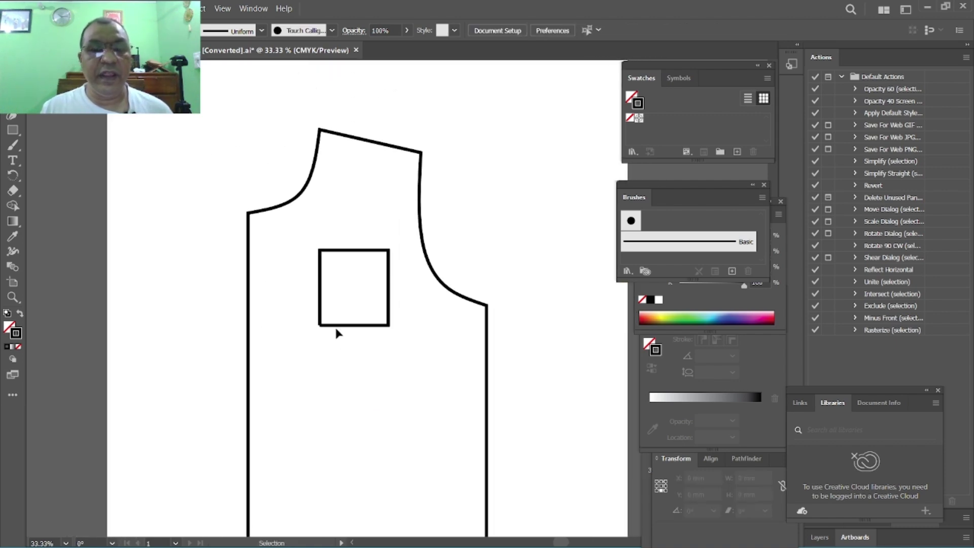
{"action": "scroll", "coordinate": [392, 359], "scroll_direction": "up", "scroll_amount": 1}
{"action": "left_click_drag", "start_coordinate": [411, 392], "coordinate": [347, 354]}
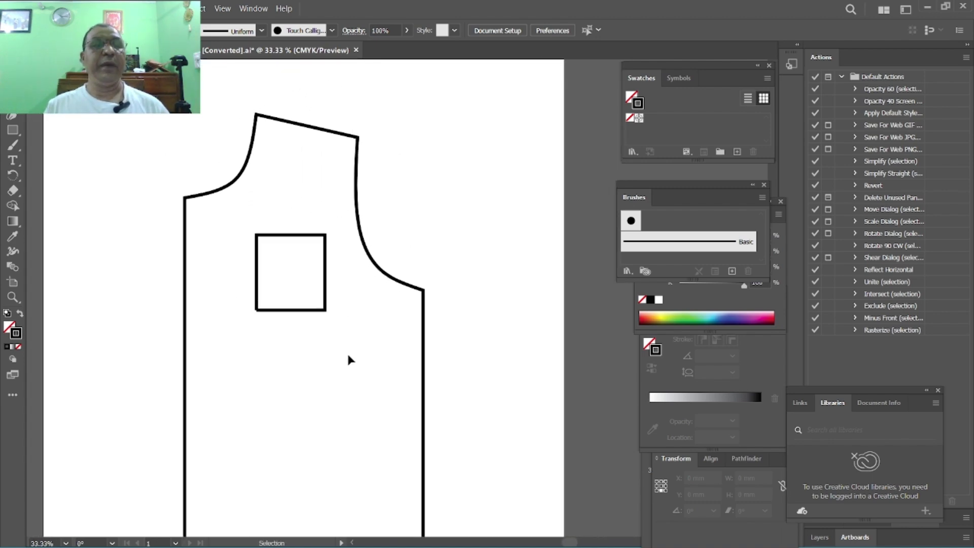
- Switch to the Untitled-1 document and draw a square about 73 mm wide in the middle of its artboard
{"action": "key", "text": "ctrl+Tab"}
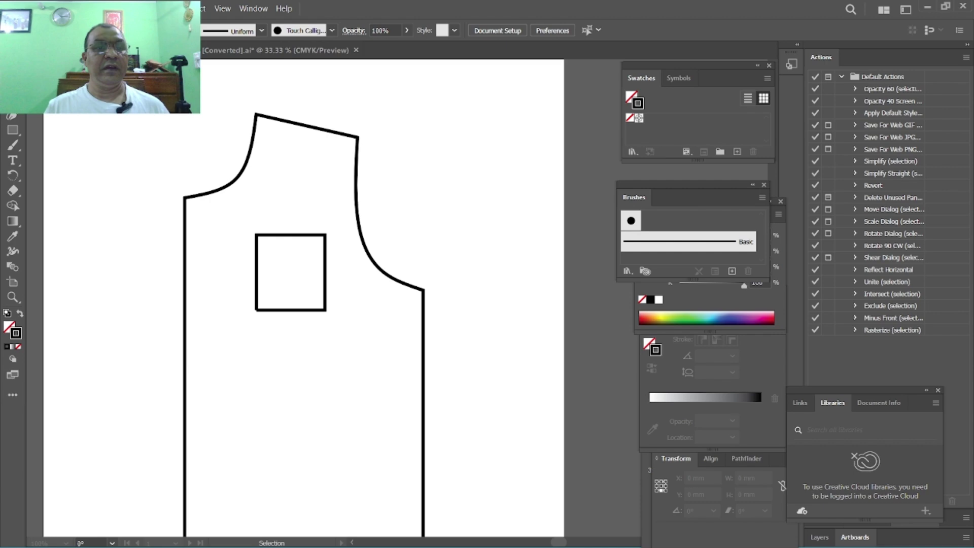
{"action": "scroll", "coordinate": [297, 268], "scroll_direction": "up", "scroll_amount": 1}
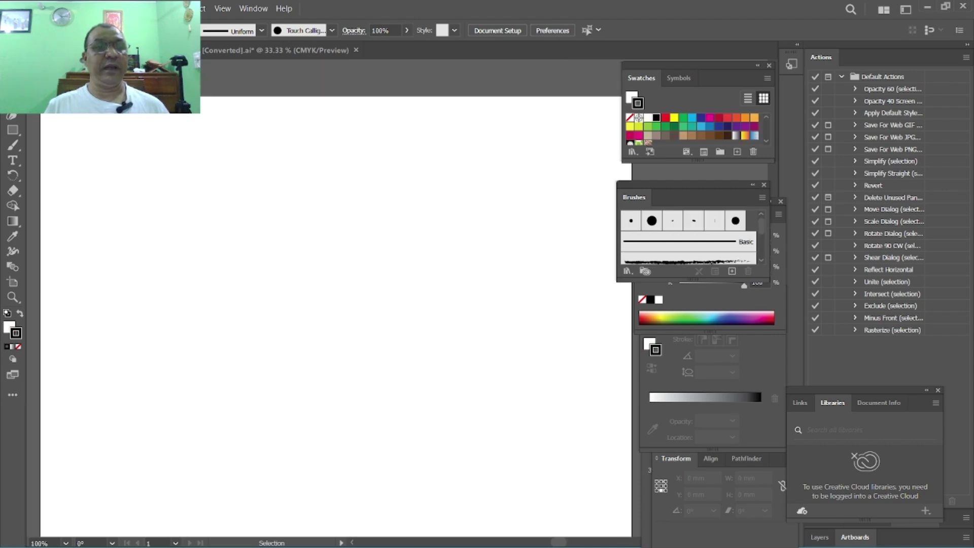
{"action": "scroll", "coordinate": [203, 274], "scroll_direction": "down", "scroll_amount": 1}
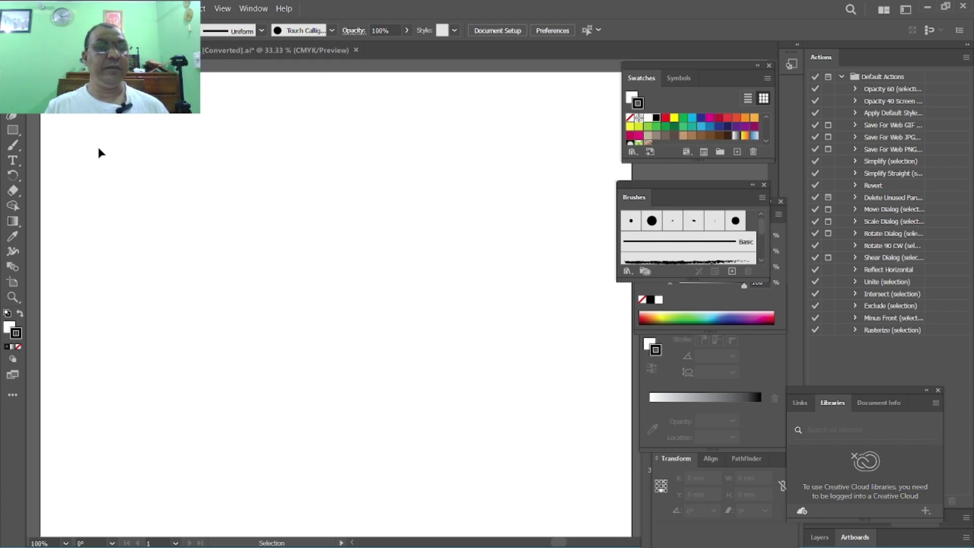
{"action": "left_click", "coordinate": [14, 131]}
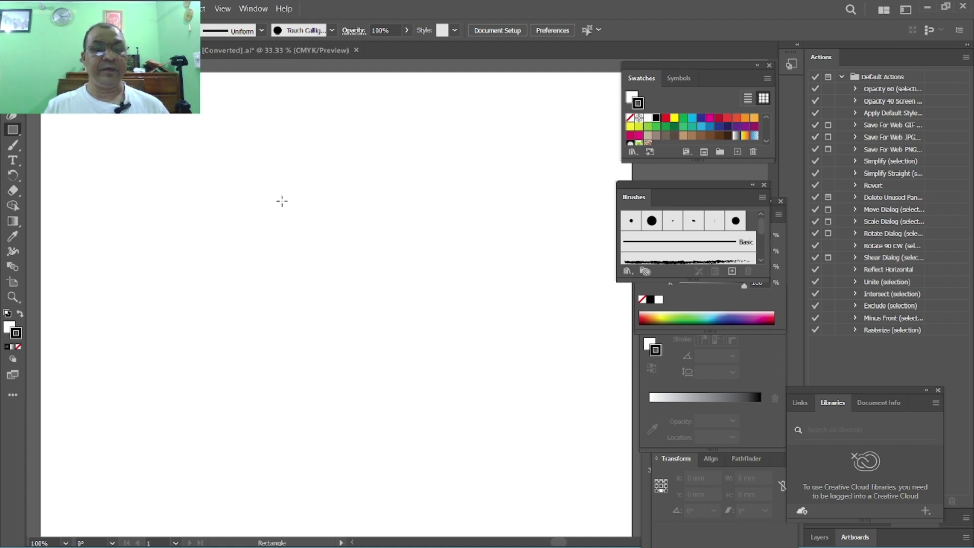
{"action": "left_click_drag", "start_coordinate": [282, 201], "coordinate": [459, 405]}
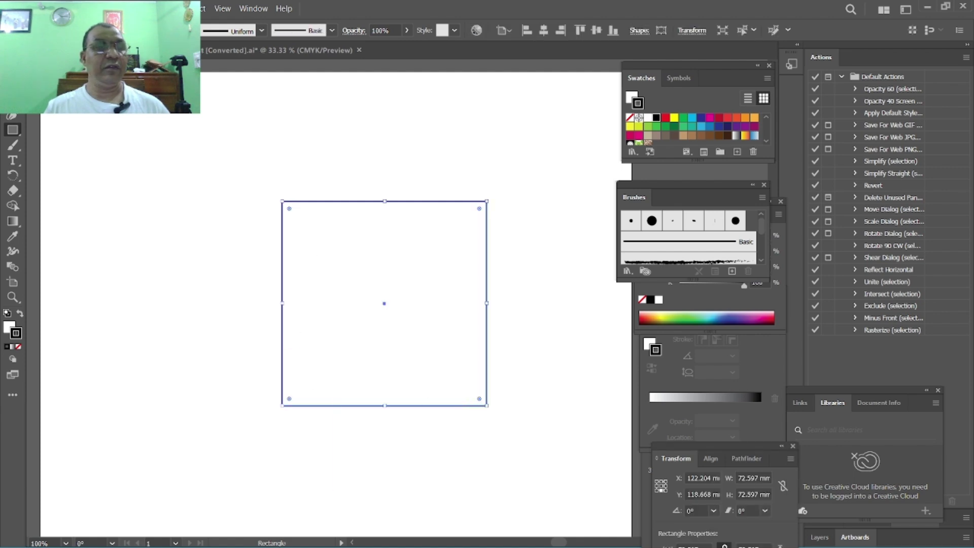
- Reposition the square on the artboard and rotate it 45° so it stands on one corner as a diamond
{"action": "key", "text": "v"}
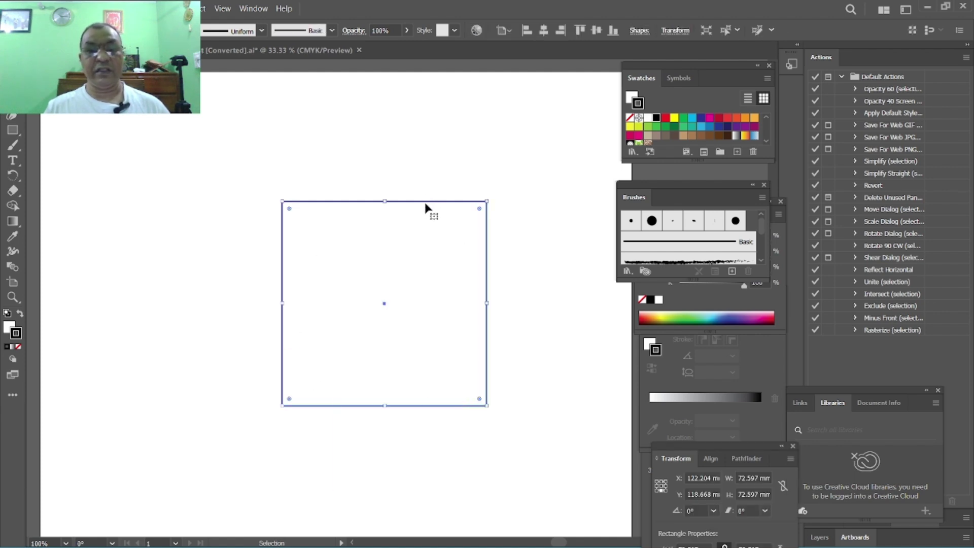
{"action": "left_click_drag", "start_coordinate": [425, 207], "coordinate": [387, 215]}
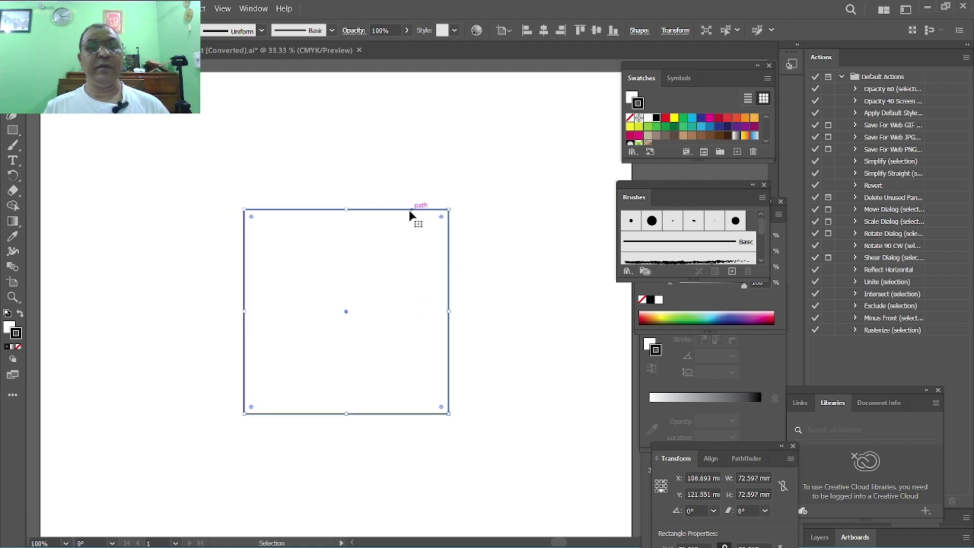
{"action": "mouse_move", "coordinate": [525, 530]}
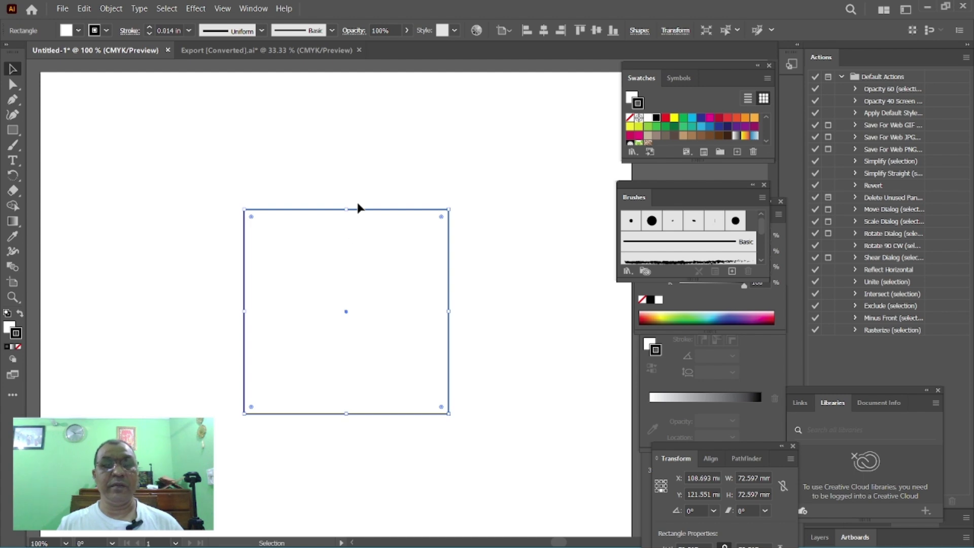
{"action": "left_click_drag", "start_coordinate": [373, 214], "coordinate": [466, 197]}
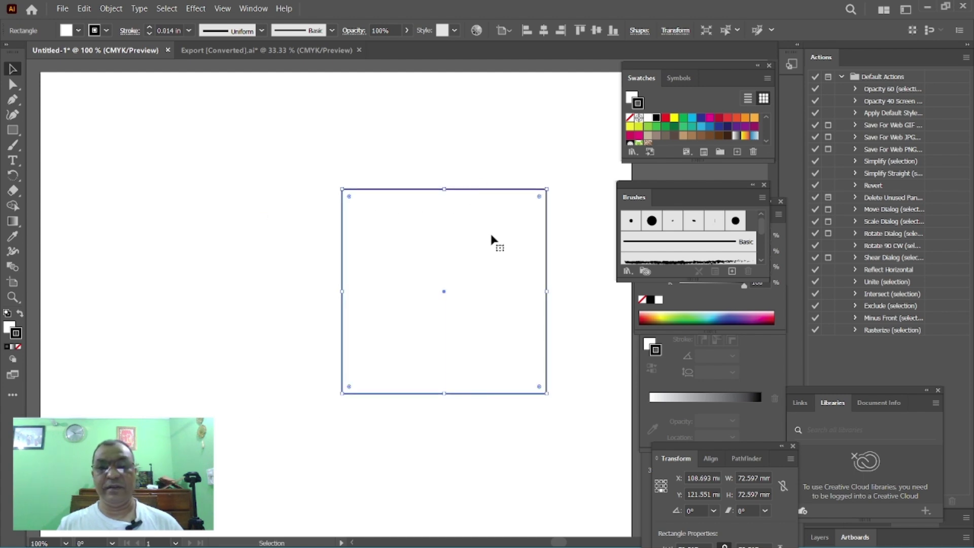
{"action": "scroll", "coordinate": [499, 284], "scroll_direction": "up", "scroll_amount": 1}
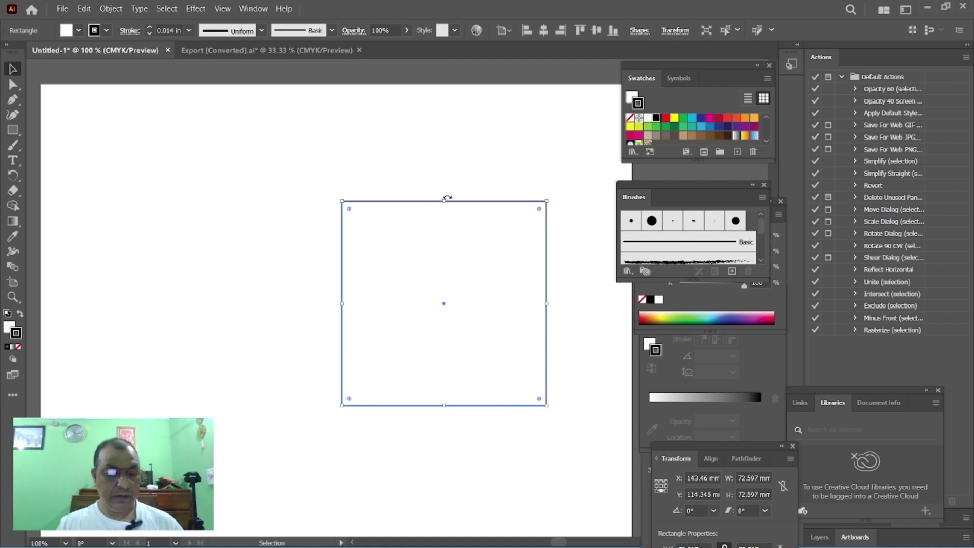
{"action": "left_click_drag", "start_coordinate": [447, 196], "coordinate": [492, 220]}
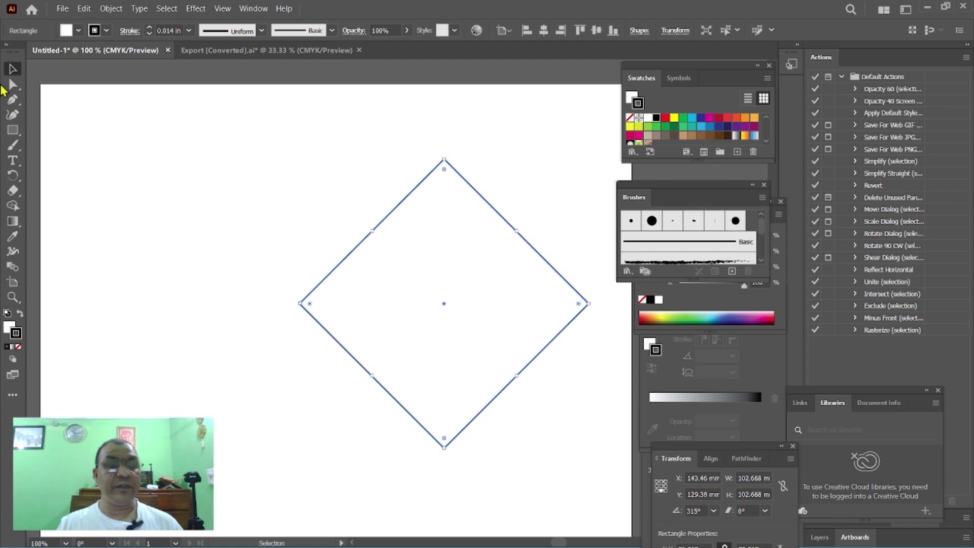
- Bend the diamond's two upper edges outward into round lobes with the Anchor Point tool to form a heart
{"action": "left_click", "coordinate": [13, 132]}
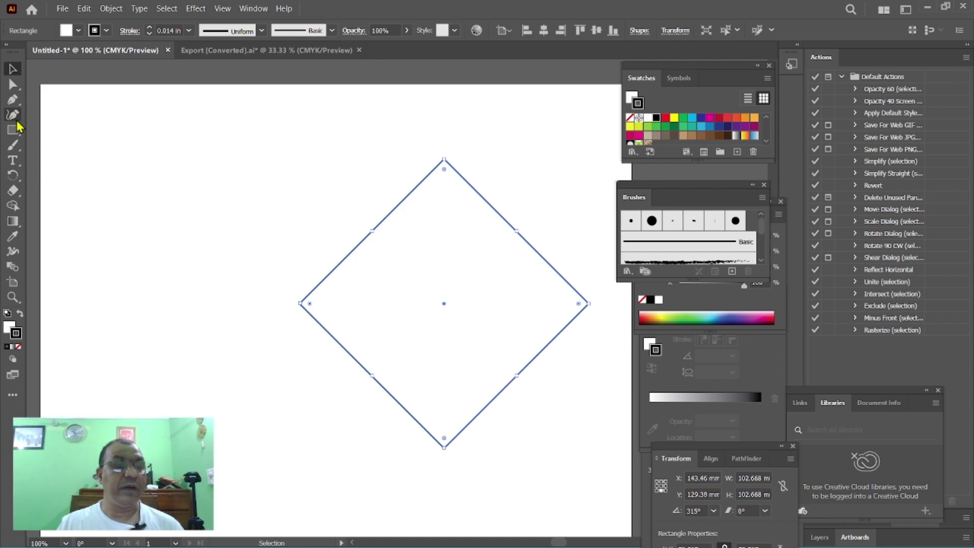
{"action": "left_click", "coordinate": [91, 134]}
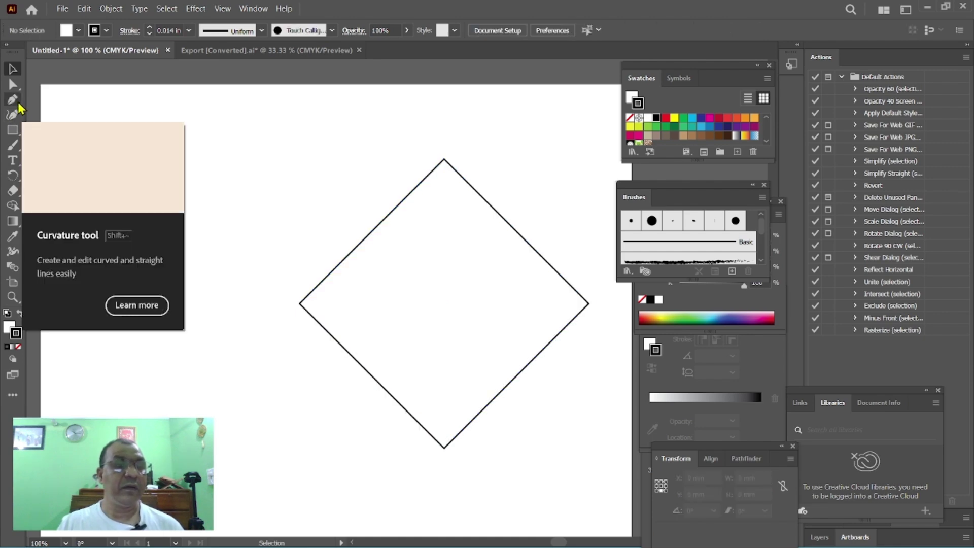
{"action": "left_click", "coordinate": [15, 100]}
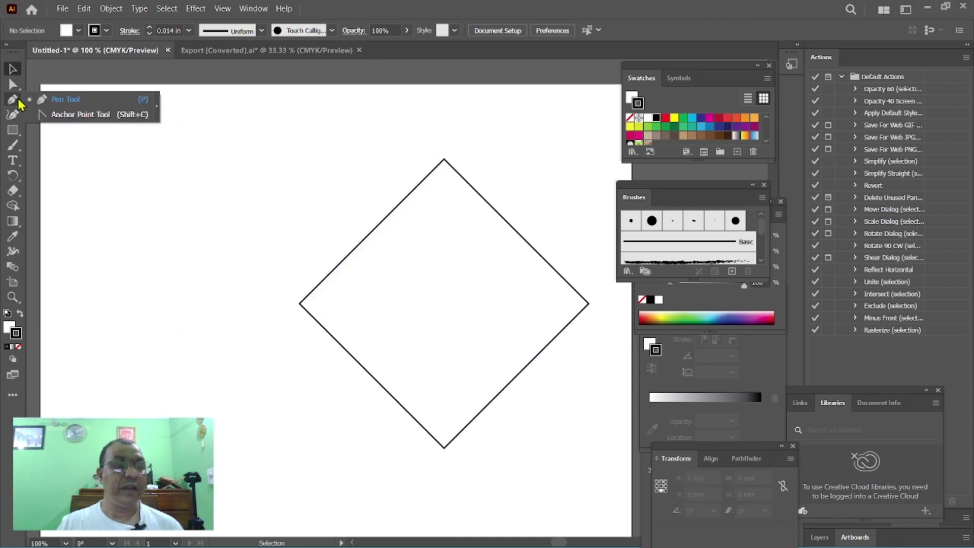
{"action": "left_click", "coordinate": [64, 117]}
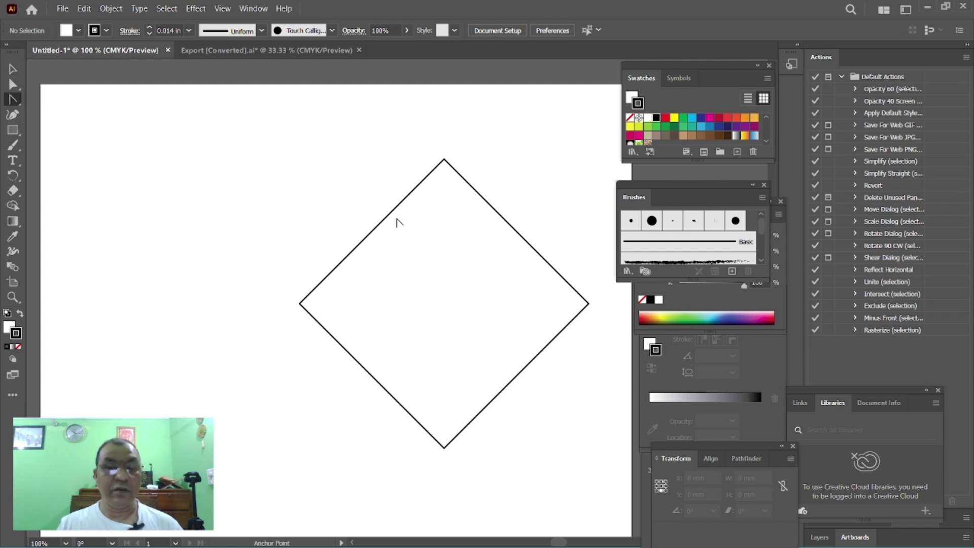
{"action": "left_click_drag", "start_coordinate": [382, 223], "coordinate": [289, 162]}
{"action": "scroll", "coordinate": [406, 337], "scroll_direction": "up", "scroll_amount": 1}
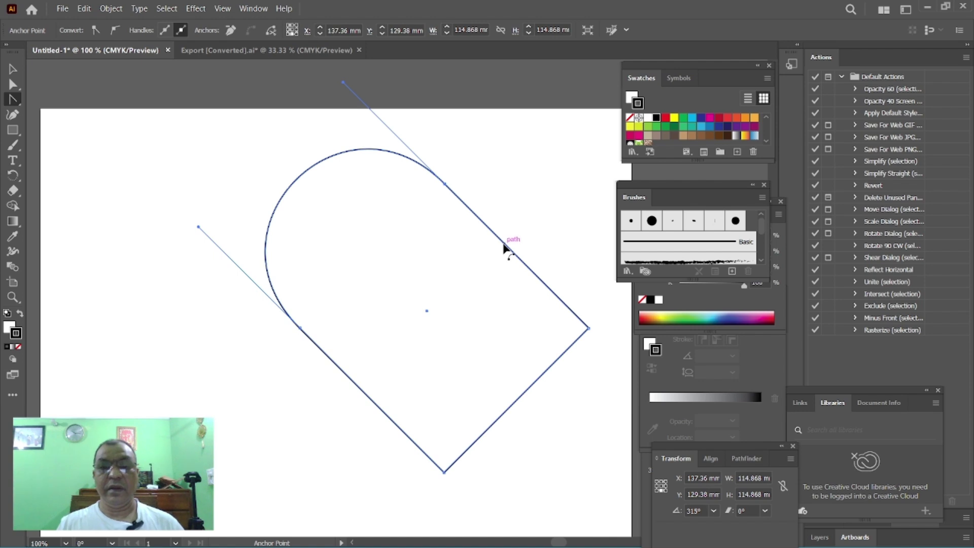
{"action": "left_click_drag", "start_coordinate": [503, 246], "coordinate": [574, 156]}
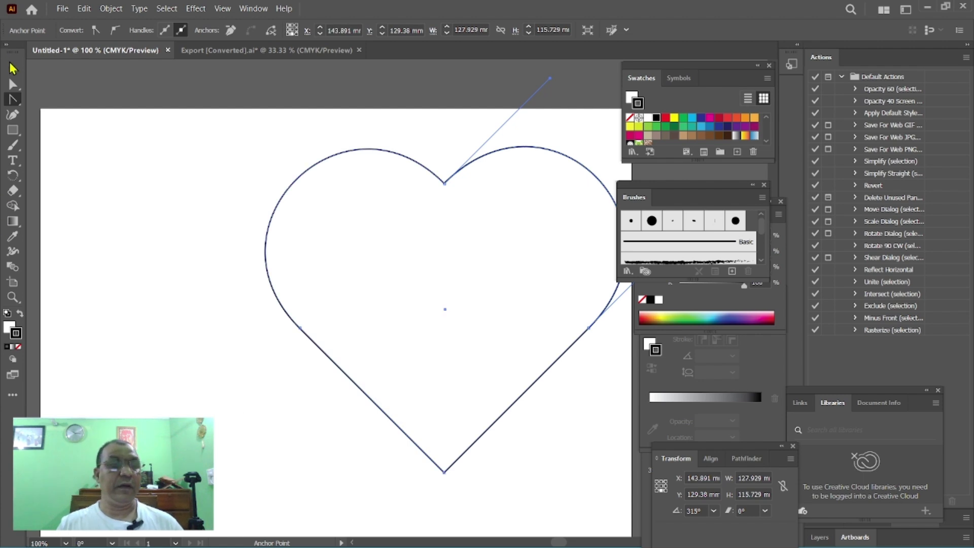
- Scale the heart down proportionally to about 84 mm wide and move it to the middle of the artboard
{"action": "left_click", "coordinate": [12, 68]}
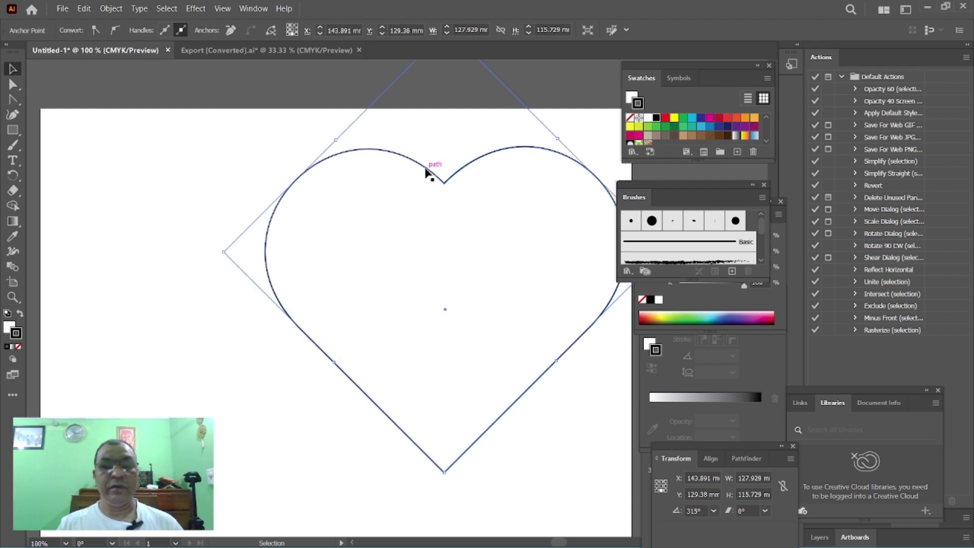
{"action": "left_click_drag", "start_coordinate": [425, 172], "coordinate": [338, 196]}
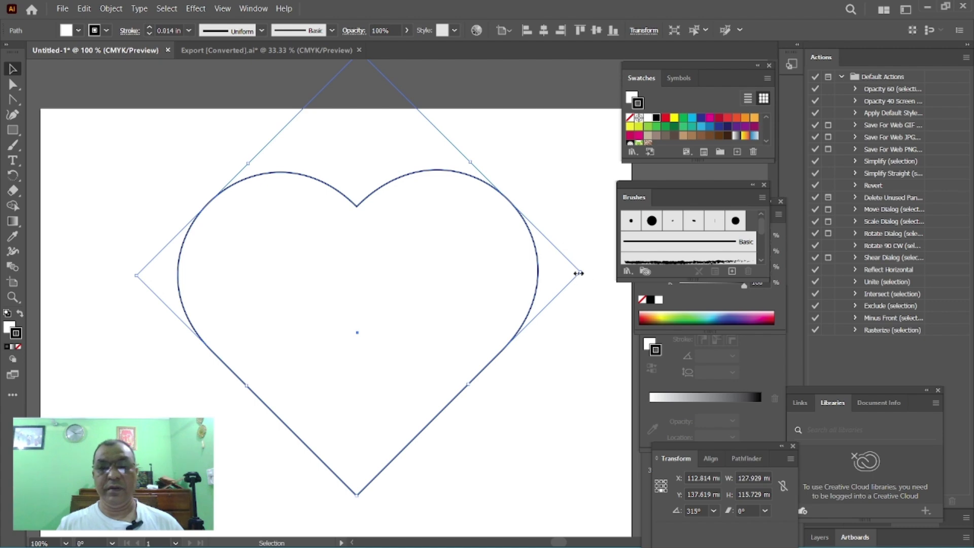
{"action": "left_click_drag", "start_coordinate": [578, 273], "coordinate": [427, 272]}
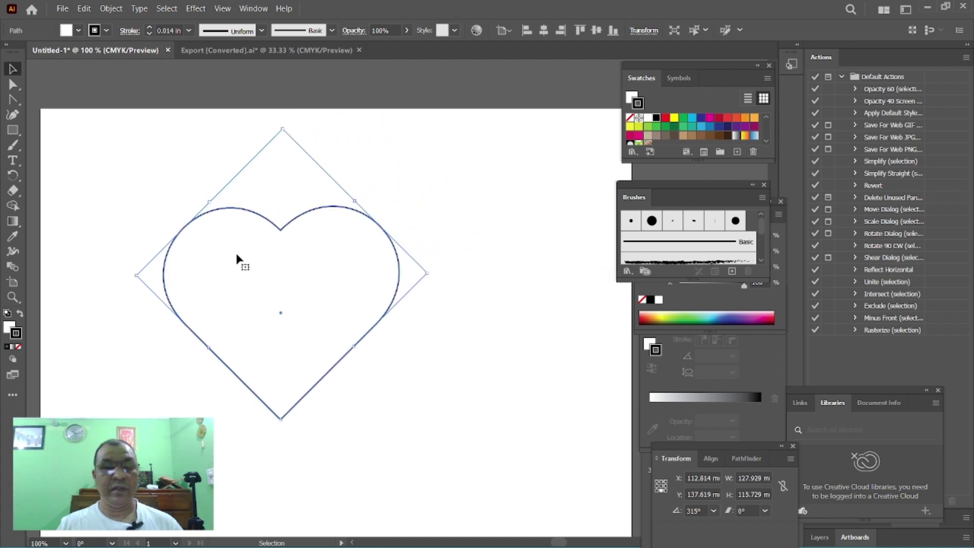
{"action": "left_click", "coordinate": [421, 297]}
{"action": "left_click_drag", "start_coordinate": [345, 358], "coordinate": [420, 358]}
{"action": "left_click", "coordinate": [465, 412]}
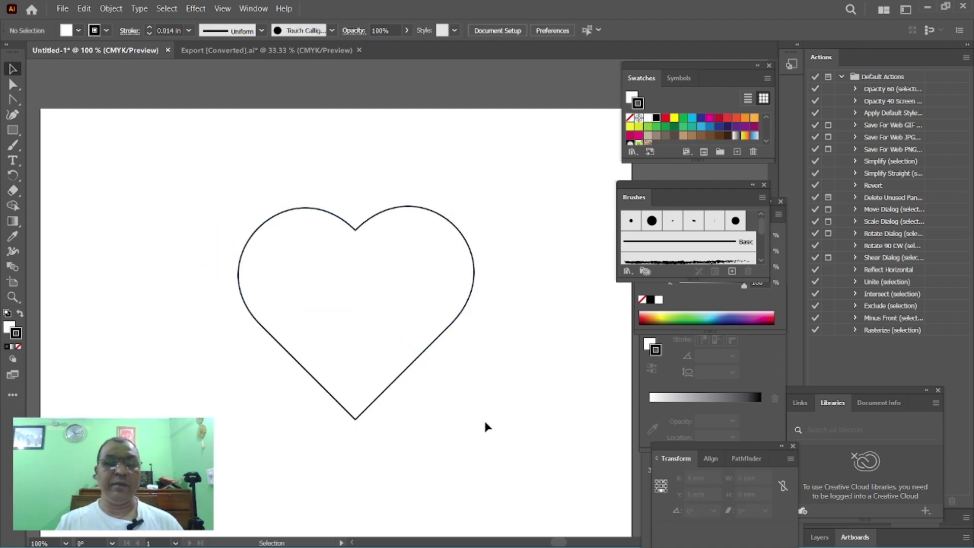
{"action": "left_click_drag", "start_coordinate": [208, 199], "coordinate": [513, 463]}
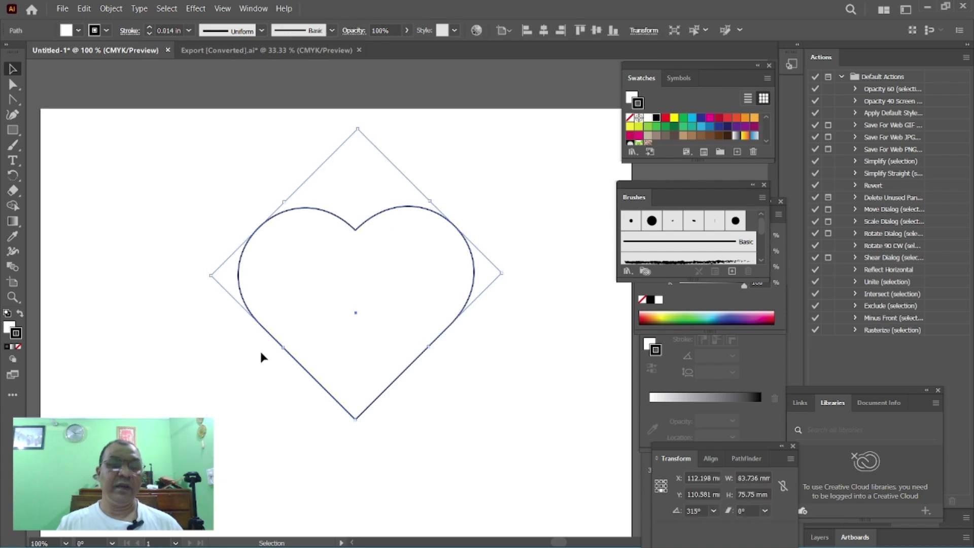
- Fill the heart with the red swatch (C 0, M 100, Y 100, K 0)
{"action": "left_click", "coordinate": [8, 330]}
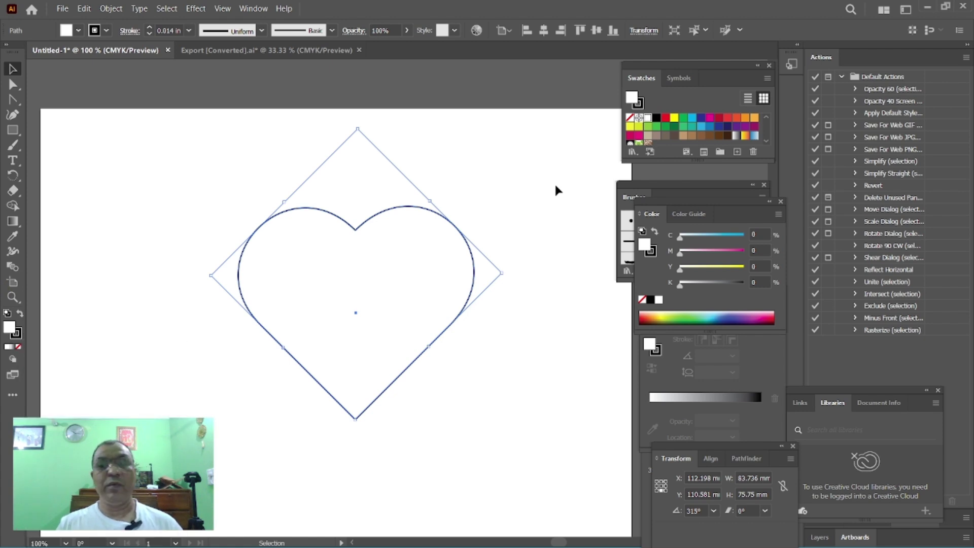
{"action": "left_click", "coordinate": [665, 117]}
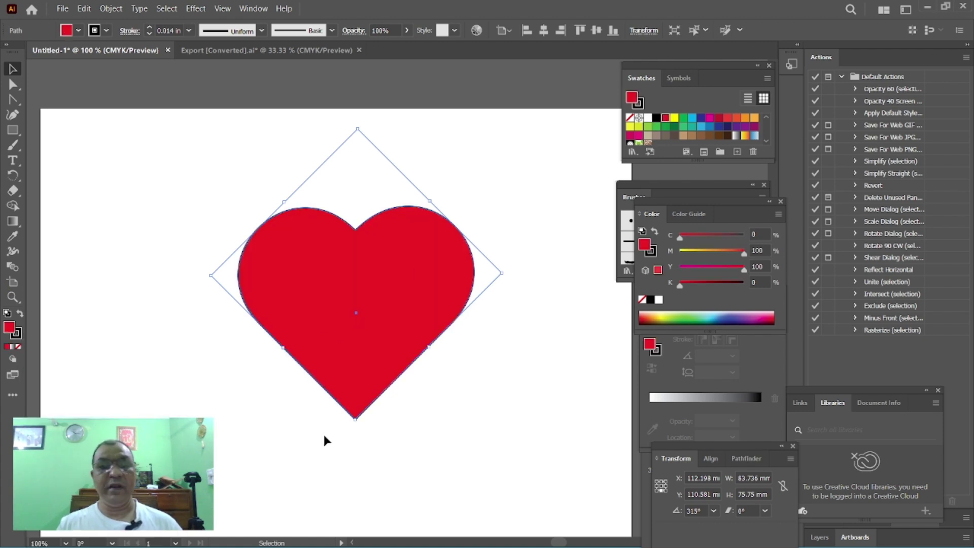
{"action": "scroll", "coordinate": [323, 396], "scroll_direction": "up", "scroll_amount": 1}
{"action": "left_click", "coordinate": [457, 421]}
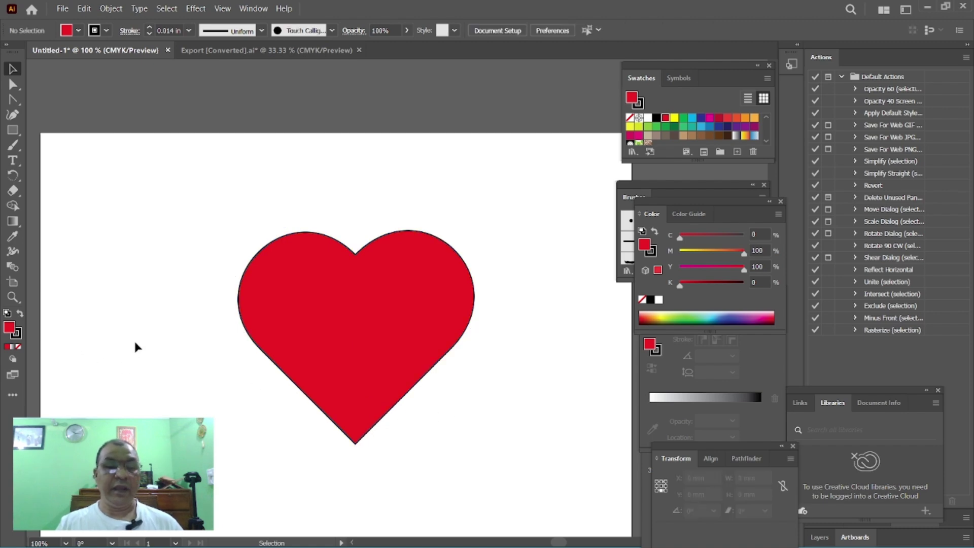
- Remove the black stroke from the heart by setting its stroke to None
{"action": "left_click", "coordinate": [17, 333]}
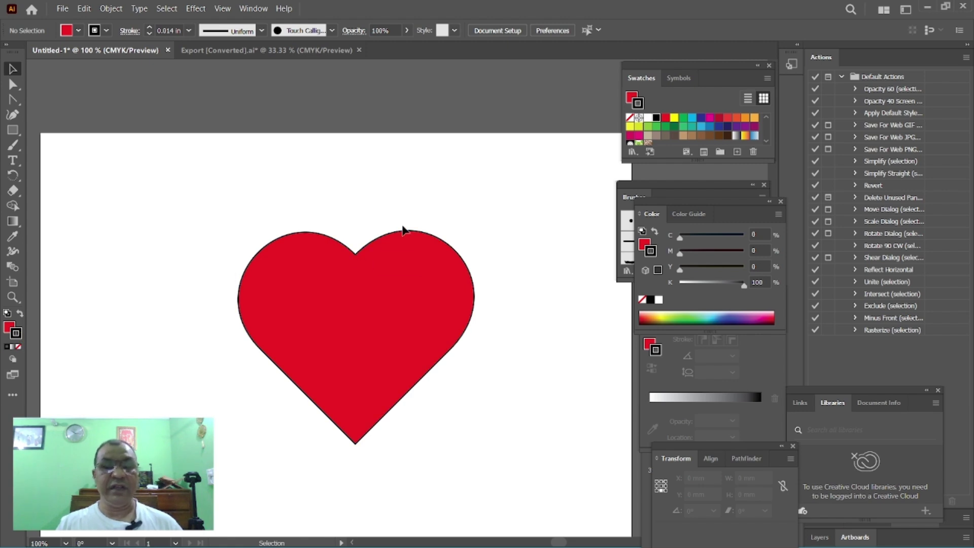
{"action": "left_click", "coordinate": [17, 347]}
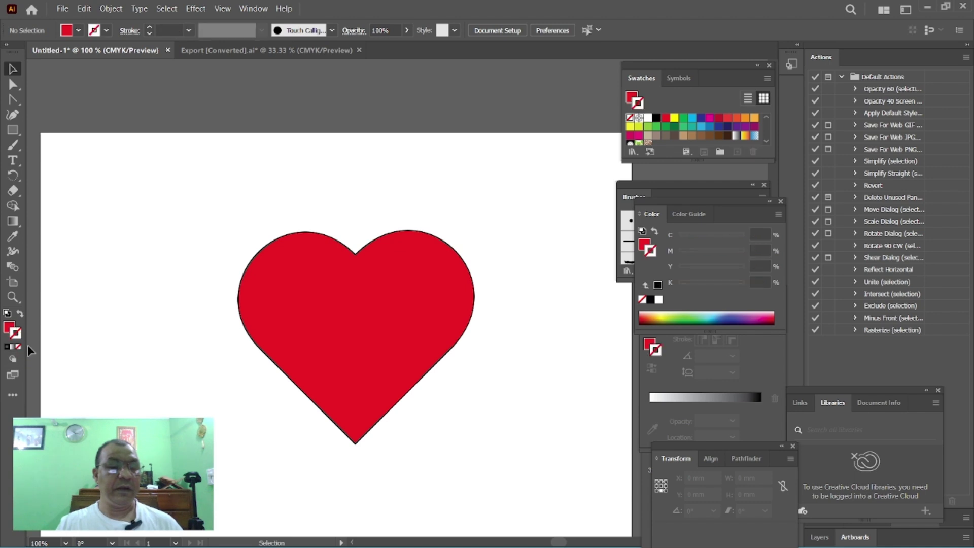
{"action": "left_click", "coordinate": [388, 308]}
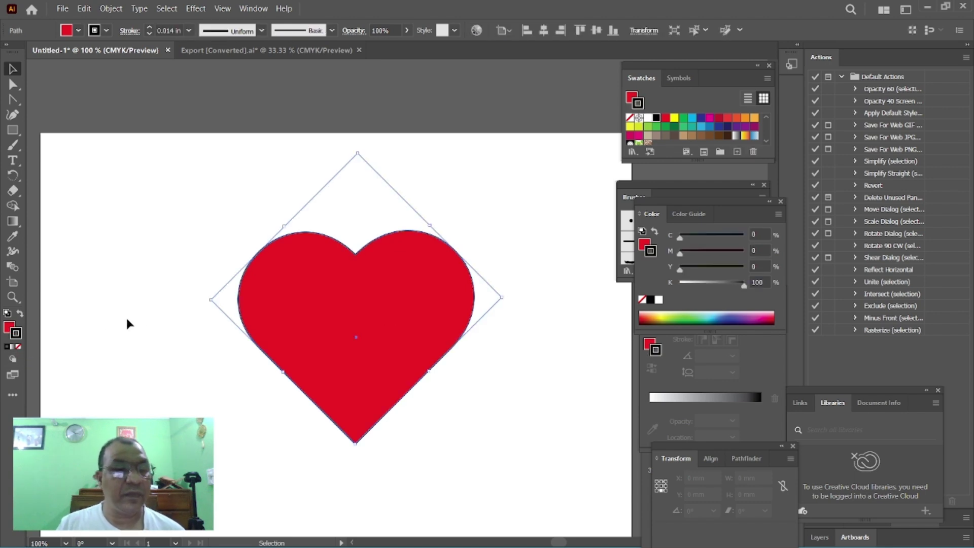
{"action": "left_click", "coordinate": [19, 347]}
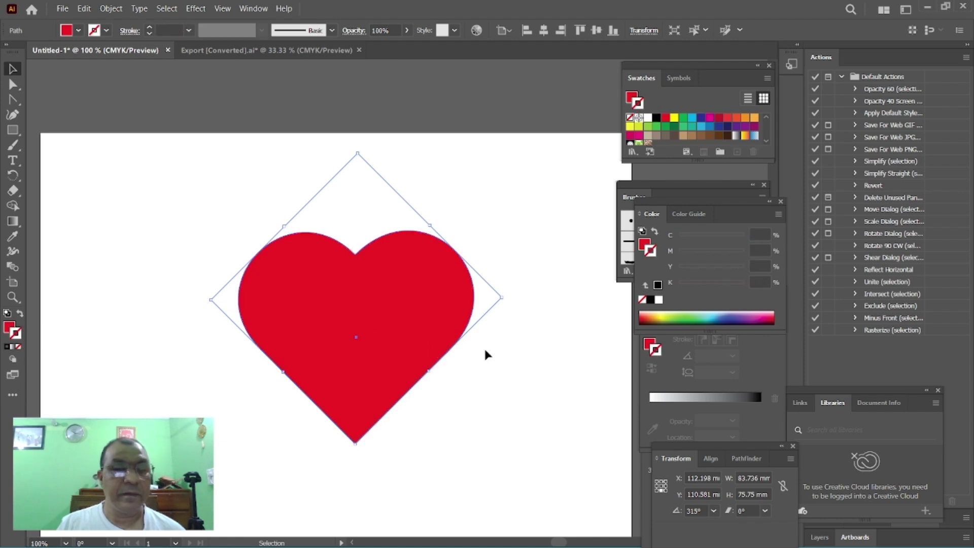
{"action": "left_click", "coordinate": [502, 348]}
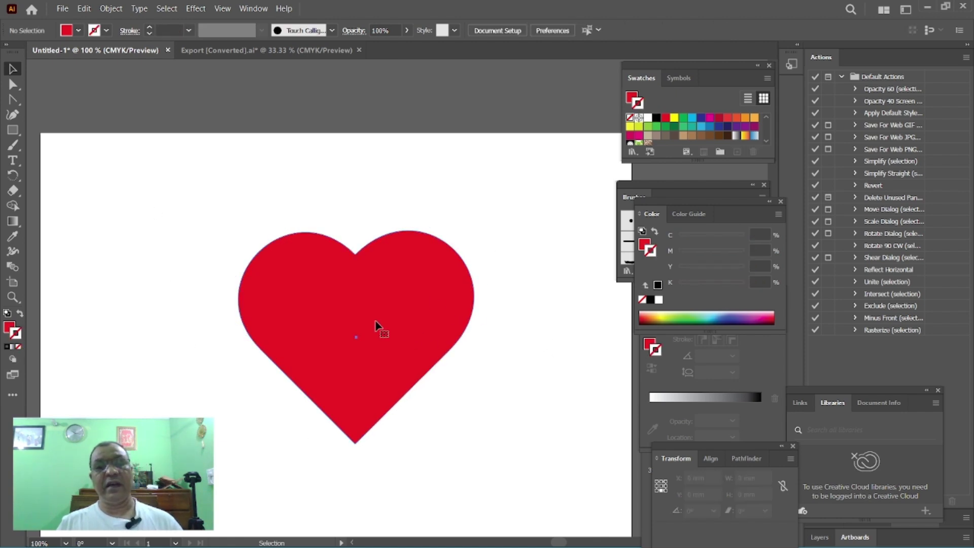
- Apply the Inflate 3D type from 3D and Materials to the red heart, and deselect it
{"action": "left_click", "coordinate": [393, 331]}
{"action": "left_click", "coordinate": [479, 375]}
{"action": "left_click", "coordinate": [399, 322]}
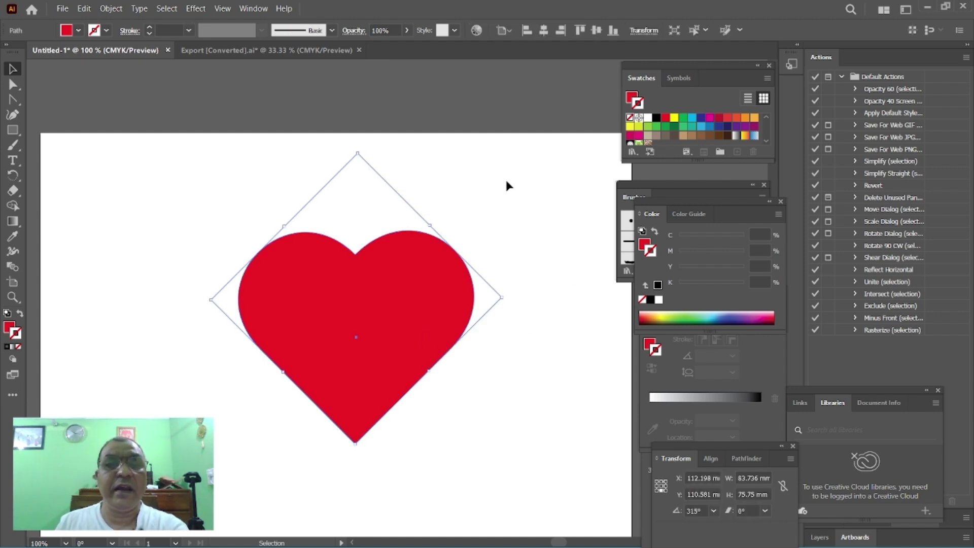
{"action": "left_click", "coordinate": [253, 9]}
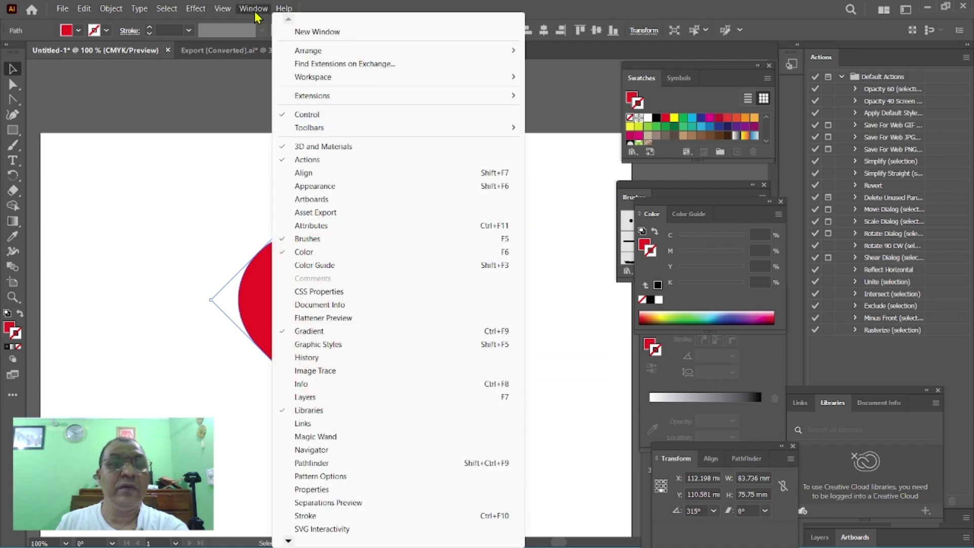
{"action": "left_click", "coordinate": [315, 146]}
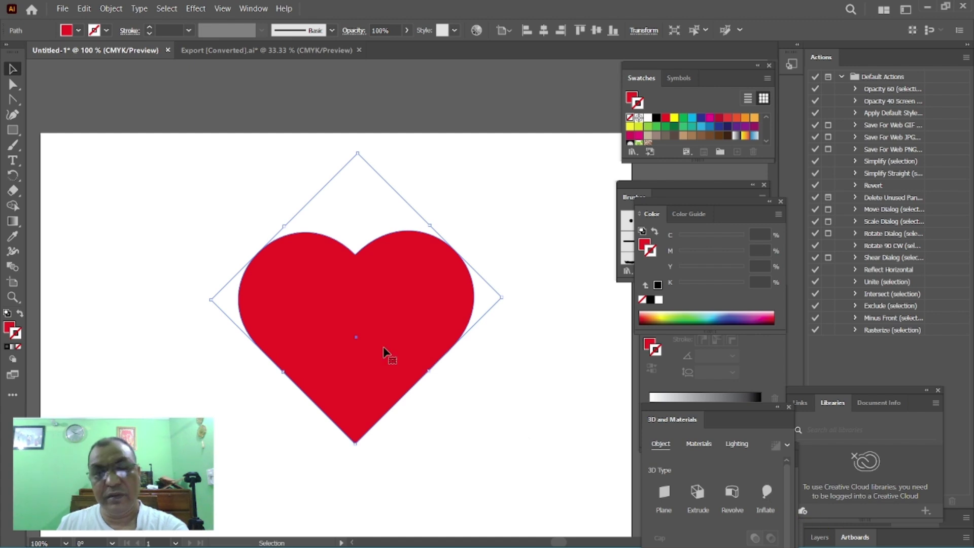
{"action": "left_click", "coordinate": [766, 492]}
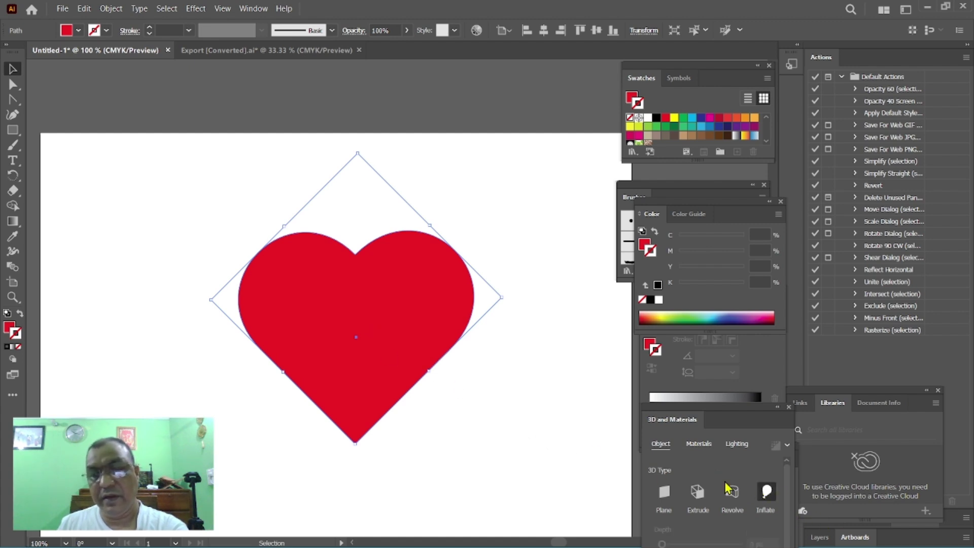
{"action": "left_click", "coordinate": [488, 430]}
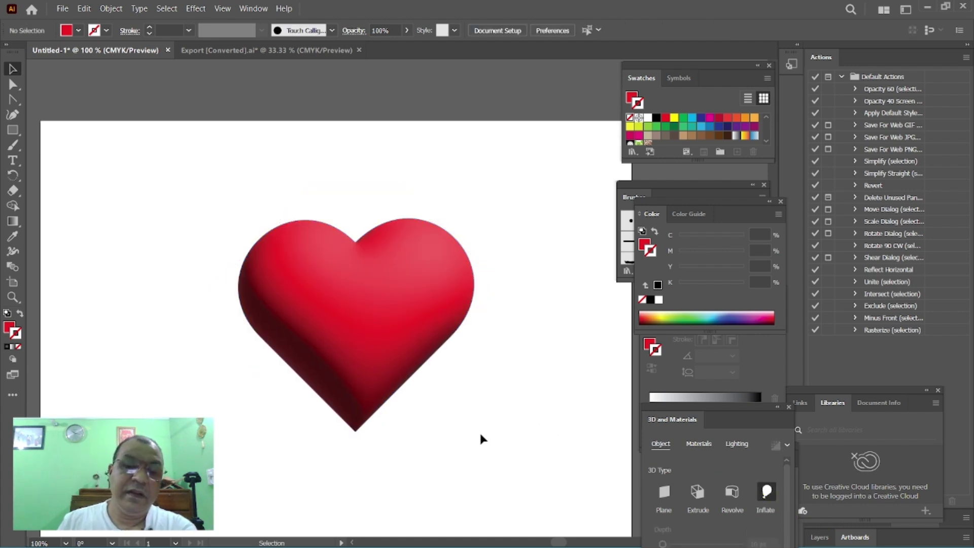
- Copy the inflated red heart from the Untitled-1 document and paste it into the Export [Converted].ai pattern document
{"action": "scroll", "coordinate": [472, 428], "scroll_direction": "down", "scroll_amount": 2}
{"action": "mouse_move", "coordinate": [345, 271]}
{"action": "left_mouse_down"}
{"action": "mouse_move", "coordinate": [324, 251]}
{"action": "mouse_move", "coordinate": [350, 277]}
{"action": "left_mouse_up"}
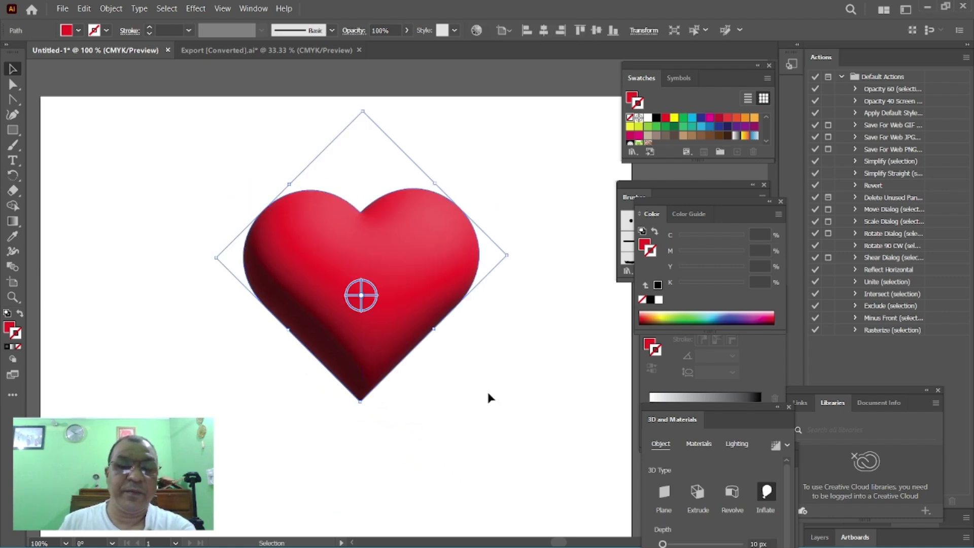
{"action": "left_click", "coordinate": [486, 390]}
{"action": "left_click_drag", "start_coordinate": [199, 168], "coordinate": [517, 436]}
{"action": "key", "text": "a"}
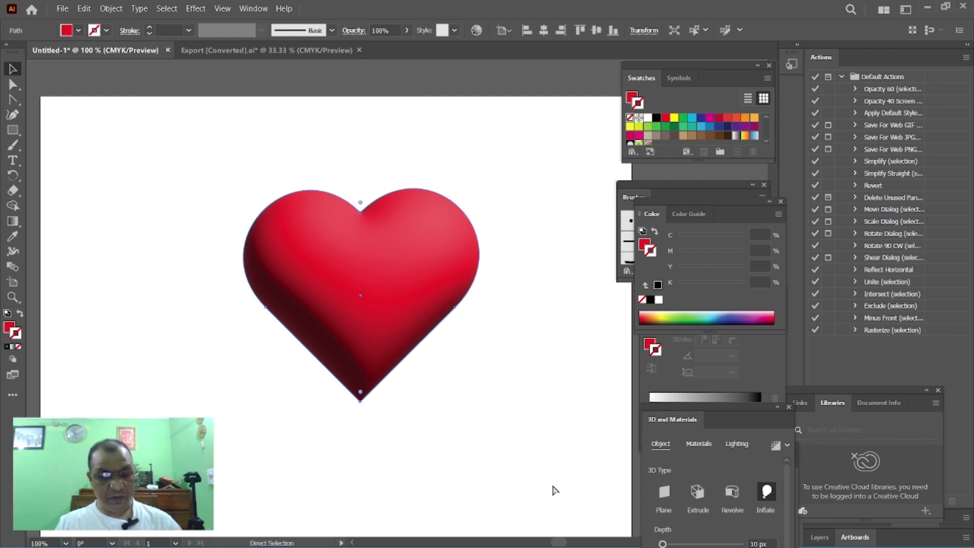
{"action": "key", "text": "v"}
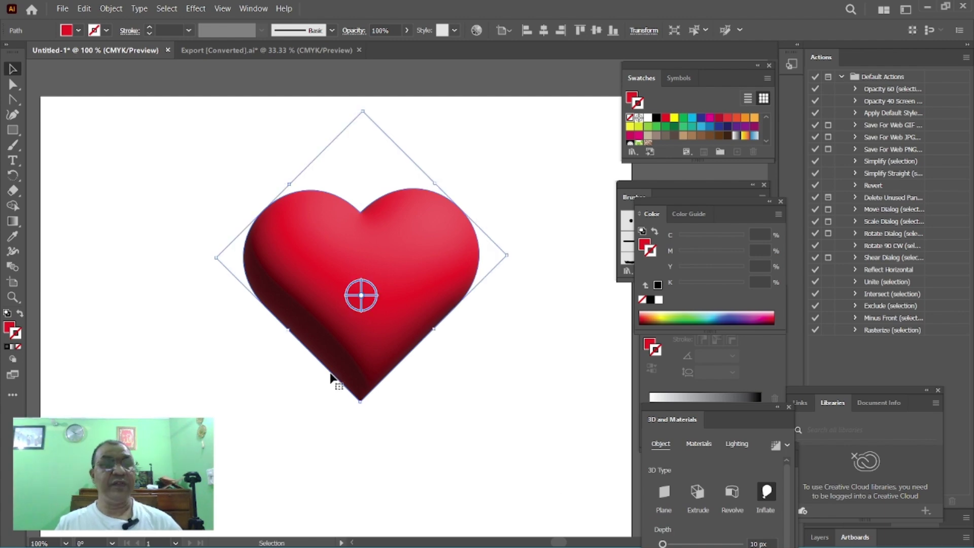
{"action": "left_click", "coordinate": [226, 53]}
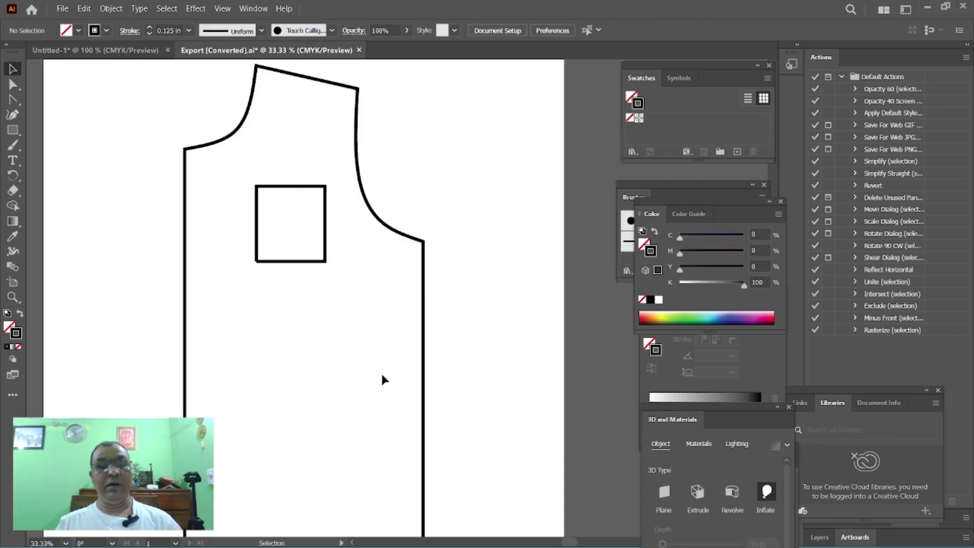
{"action": "key", "text": "a"}
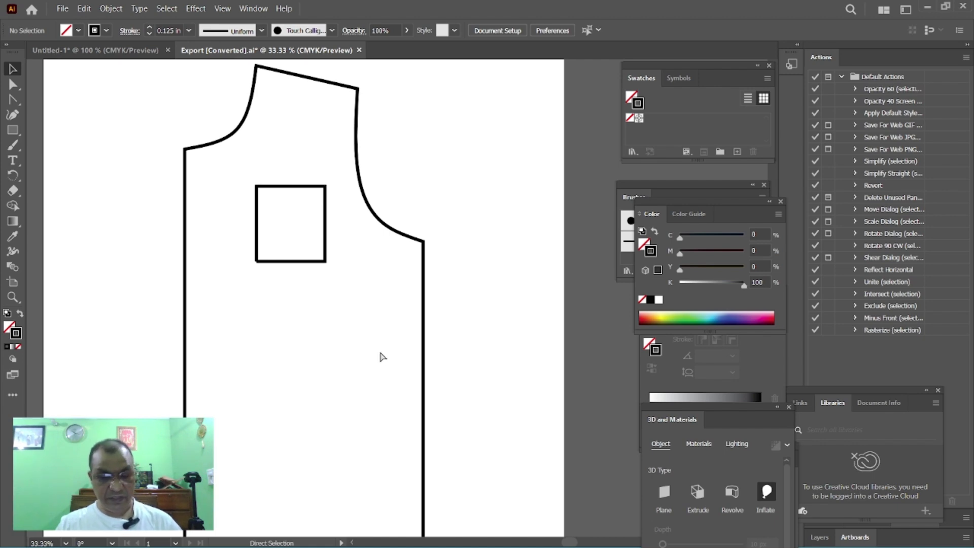
{"action": "key", "text": "v"}
{"action": "key", "text": "ctrl+v"}
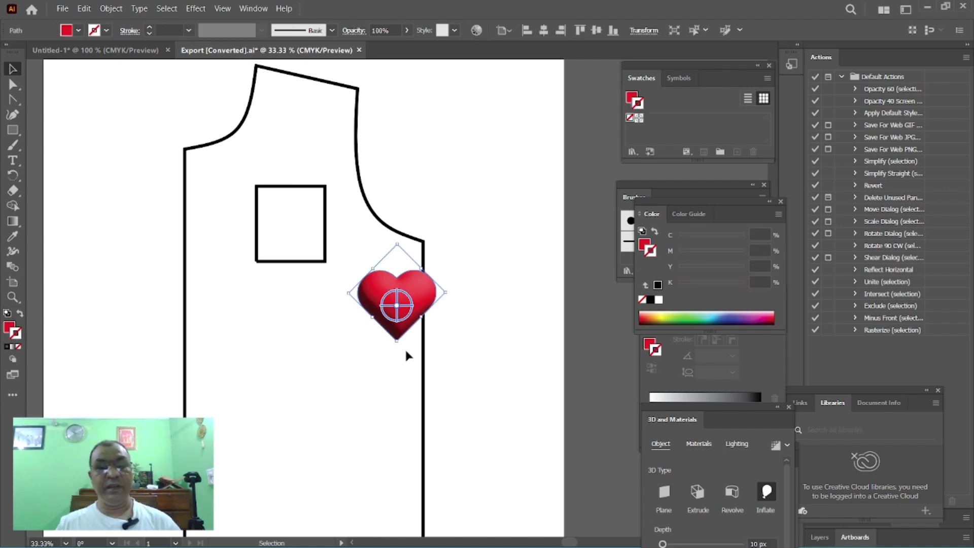
- Move the pasted heart onto the pocket square and scale it down proportionally so it fits centred inside
{"action": "left_click", "coordinate": [458, 317]}
{"action": "left_click_drag", "start_coordinate": [406, 312], "coordinate": [301, 239]}
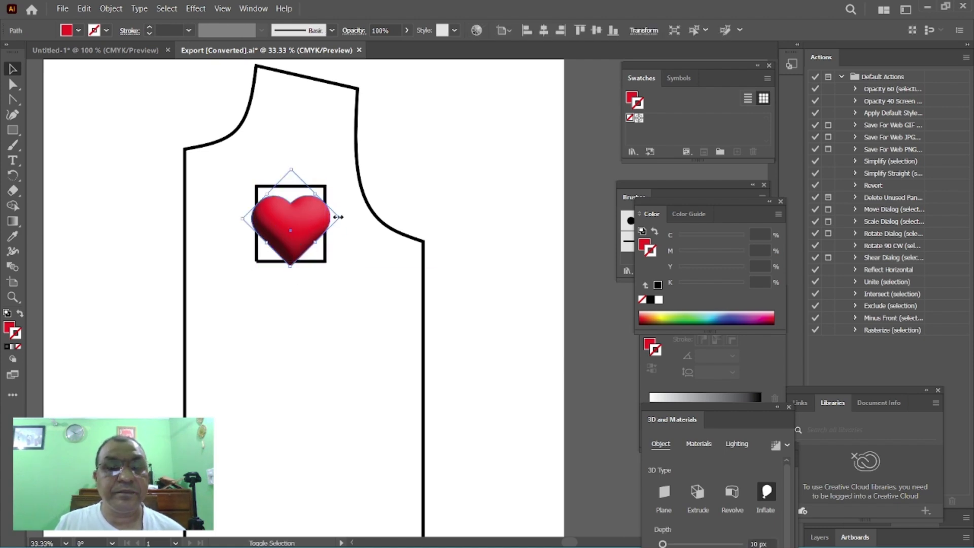
{"action": "left_click_drag", "start_coordinate": [339, 218], "coordinate": [284, 222]}
{"action": "left_click", "coordinate": [337, 310]}
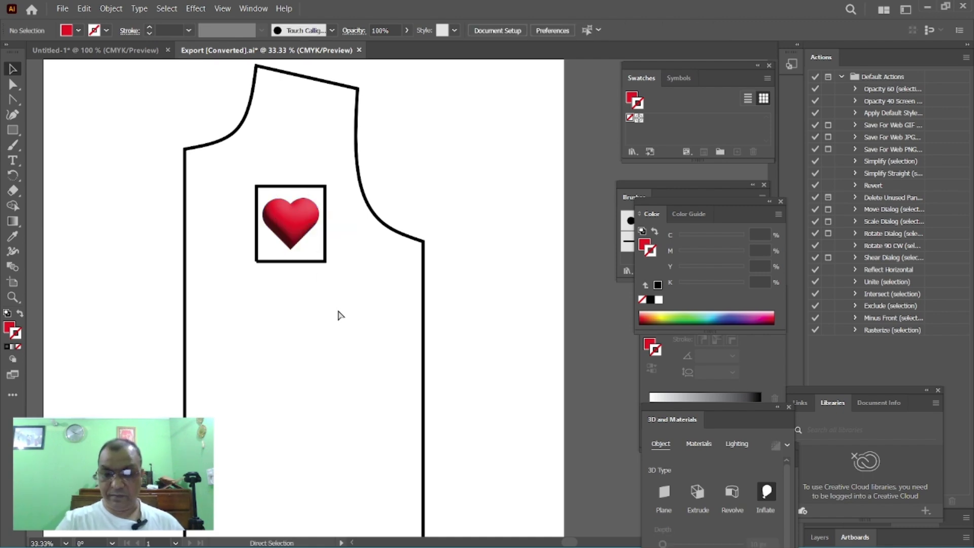
- Examine up close how the heart sits inside the pocket square, and return to the overall view of the pattern piece
{"action": "key", "text": "ctrl+plus"}
{"action": "key", "text": "ctrl+plus"}
{"action": "key", "text": "ctrl+plus"}
{"action": "key", "text": "ctrl+plus"}
{"action": "left_click_drag", "start_coordinate": [337, 311], "coordinate": [610, 483]}
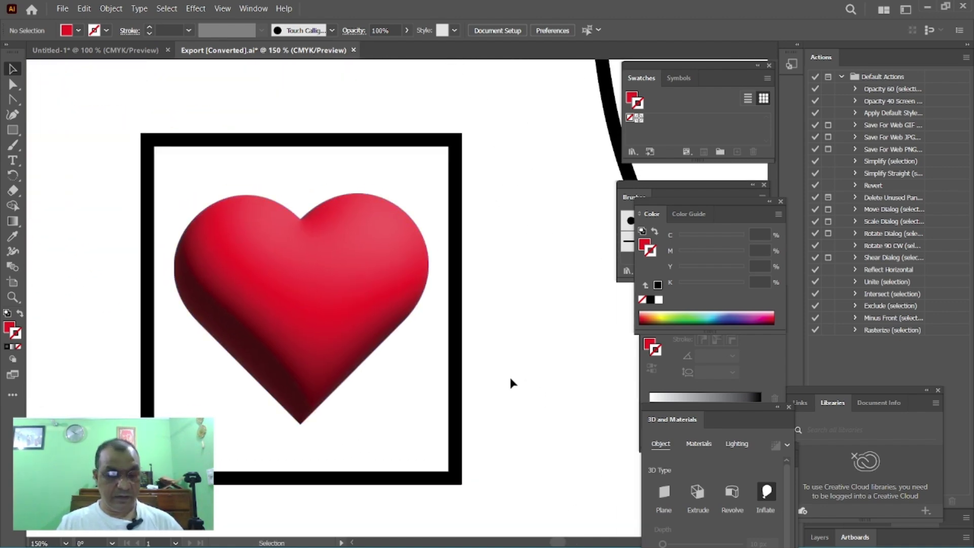
{"action": "key", "text": "ctrl+minus"}
{"action": "key", "text": "ctrl+minus"}
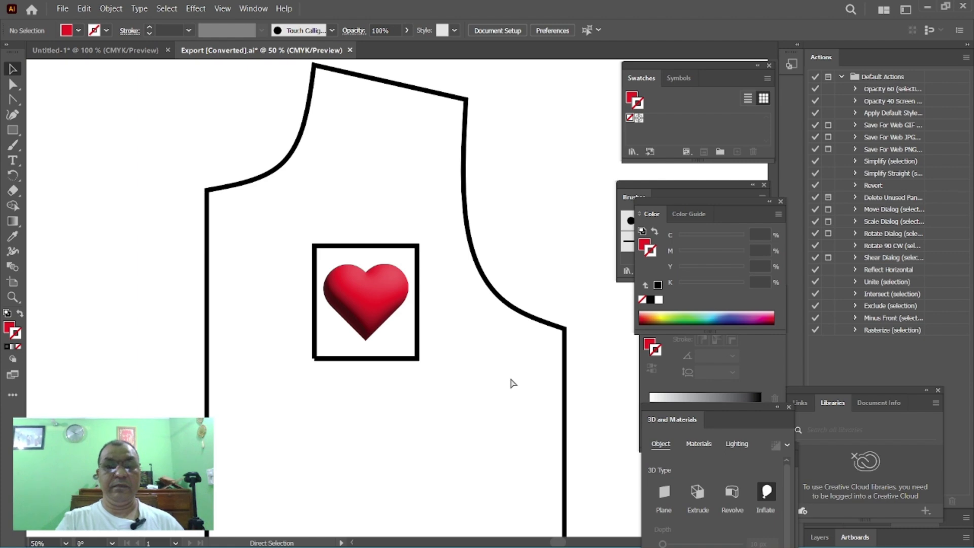
{"action": "key", "text": "ctrl+minus"}
- Delete the square outline around the heart, keeping the heart on the pattern piece
{"action": "scroll", "coordinate": [446, 382], "scroll_direction": "down", "scroll_amount": 1}
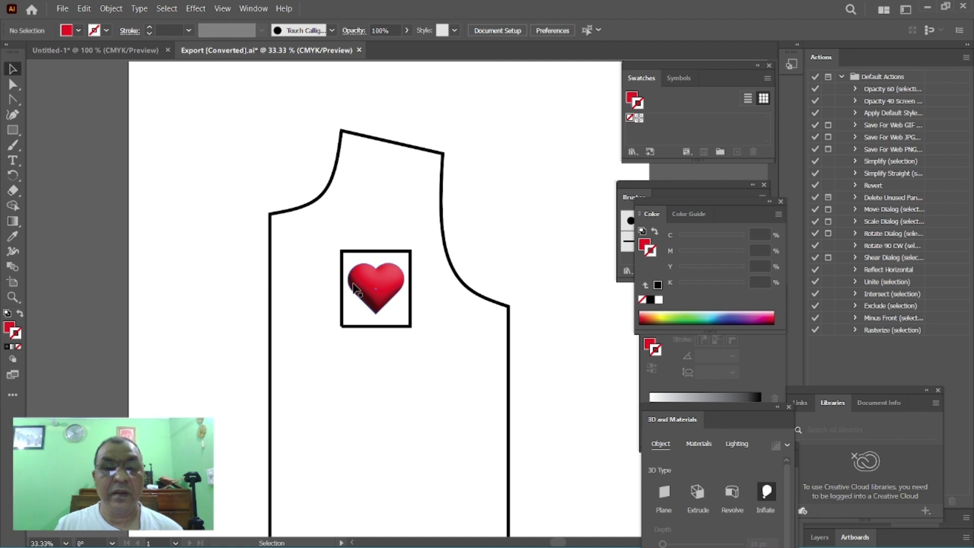
{"action": "scroll", "coordinate": [365, 293], "scroll_direction": "down", "scroll_amount": 3}
{"action": "left_click", "coordinate": [393, 219]}
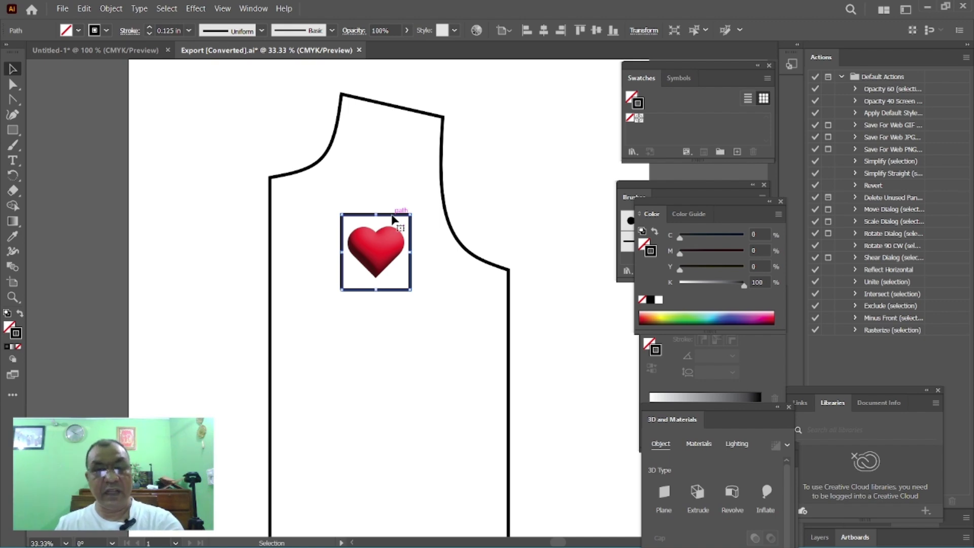
{"action": "left_click", "coordinate": [385, 337]}
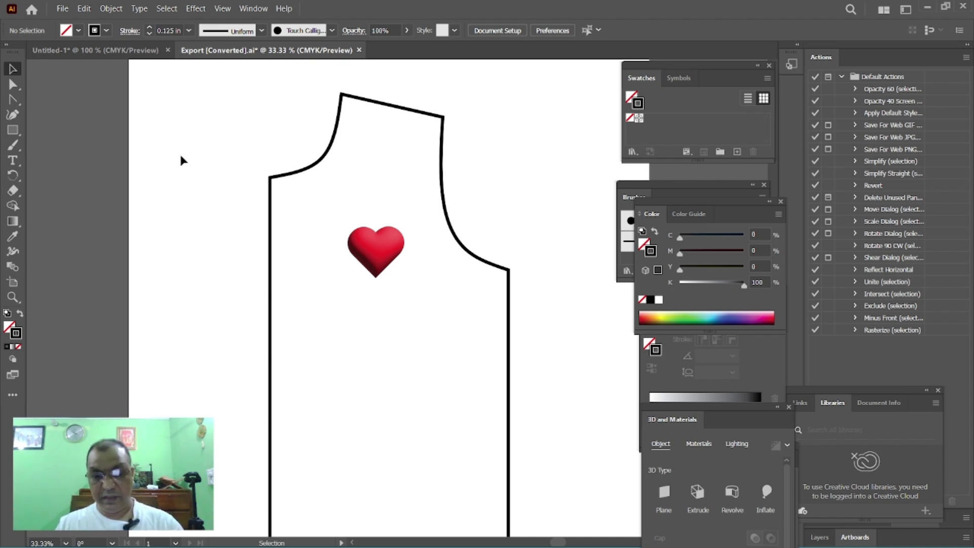
- Draw a straight vertical line with the Pen tool in the empty space left of the pattern piece, and deselect it
{"action": "key", "text": "p"}
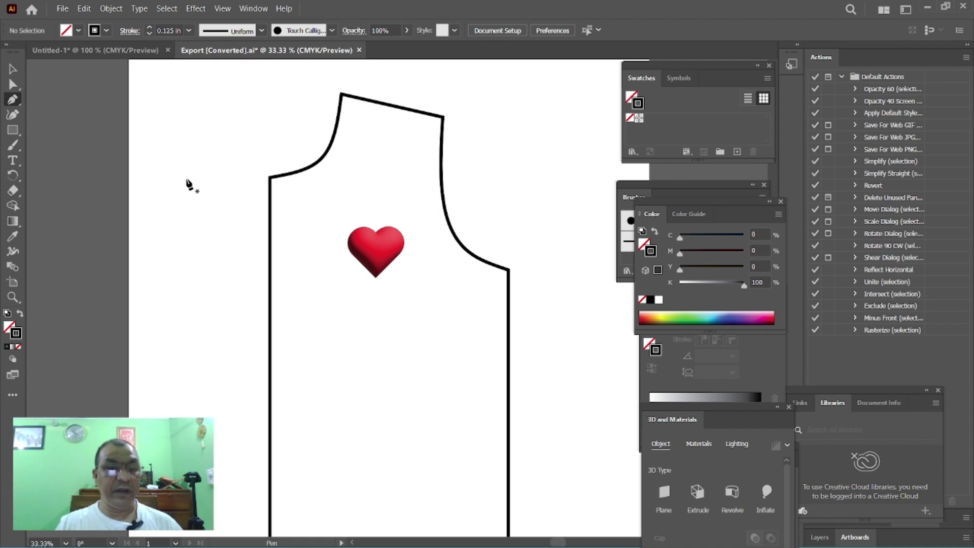
{"action": "left_click", "coordinate": [187, 179]}
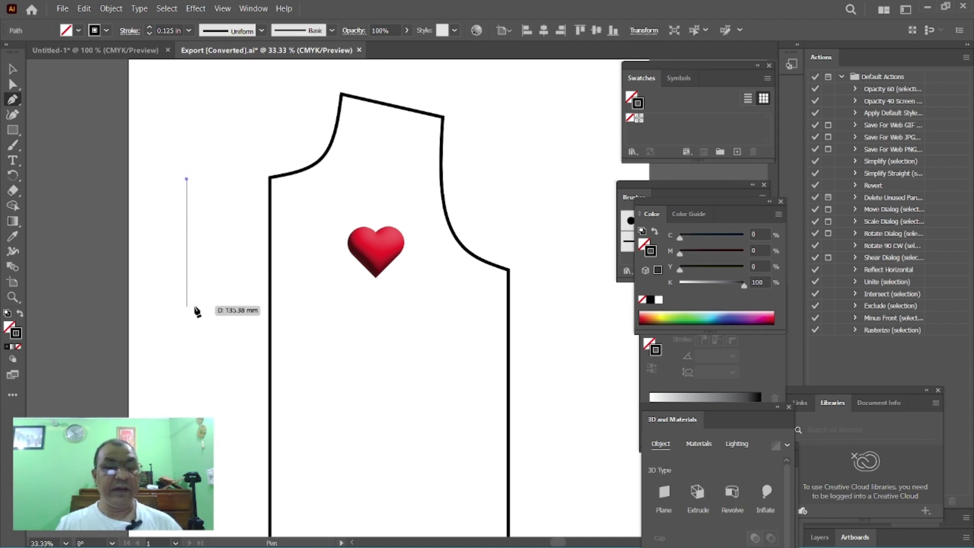
{"action": "left_click", "coordinate": [188, 321]}
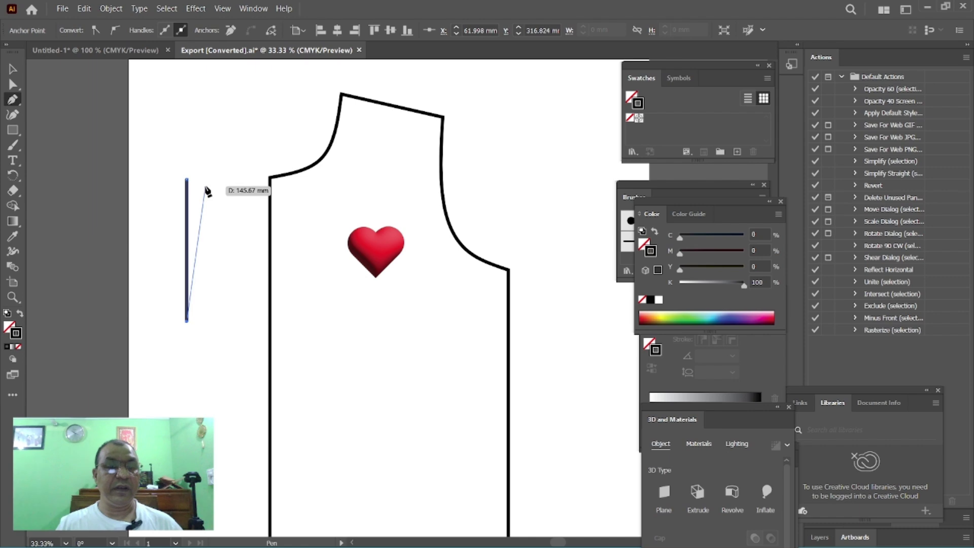
{"action": "key", "text": "v"}
{"action": "left_click", "coordinate": [209, 133]}
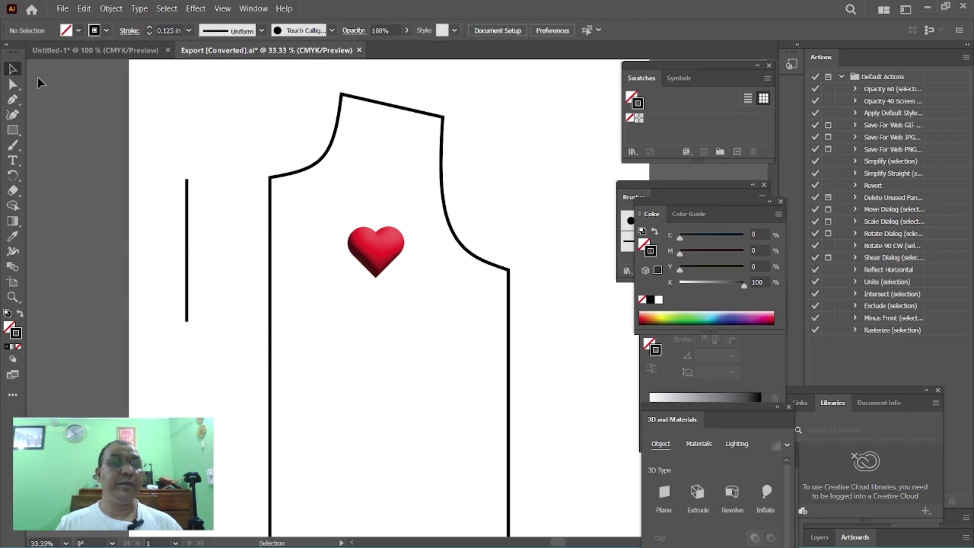
- Draw a closed triangle about 29 mm wide and 29 mm high above the vertical line with the Pen tool
{"action": "left_click", "coordinate": [13, 100]}
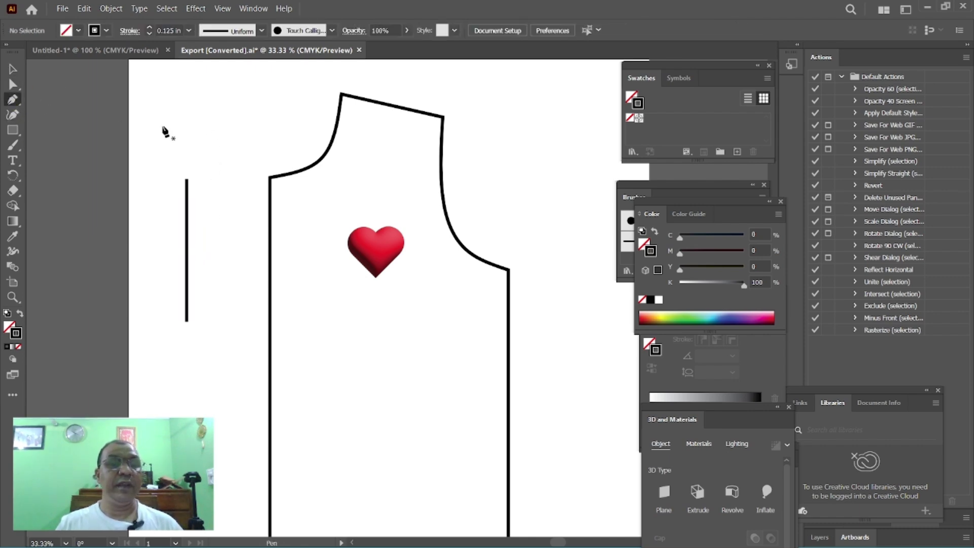
{"action": "left_click", "coordinate": [179, 101]}
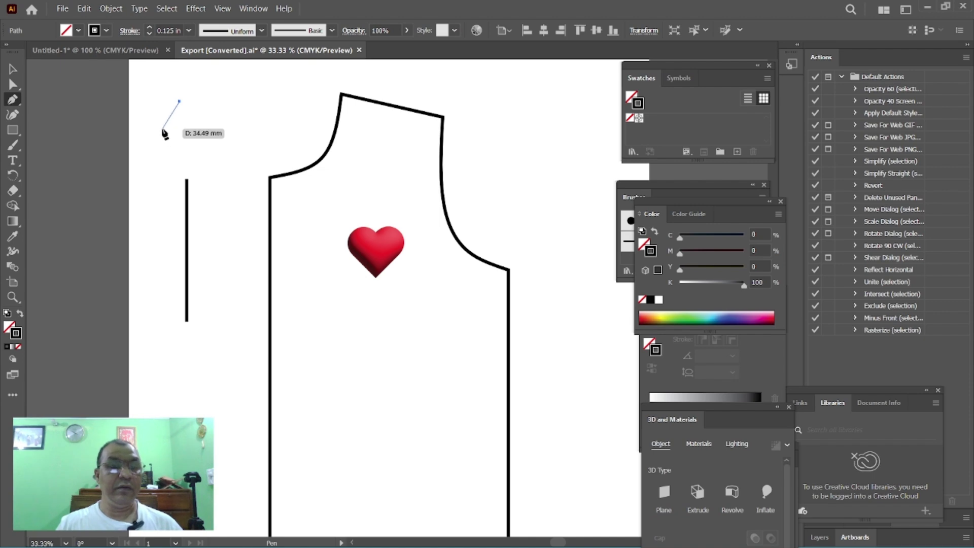
{"action": "left_click", "coordinate": [162, 128]}
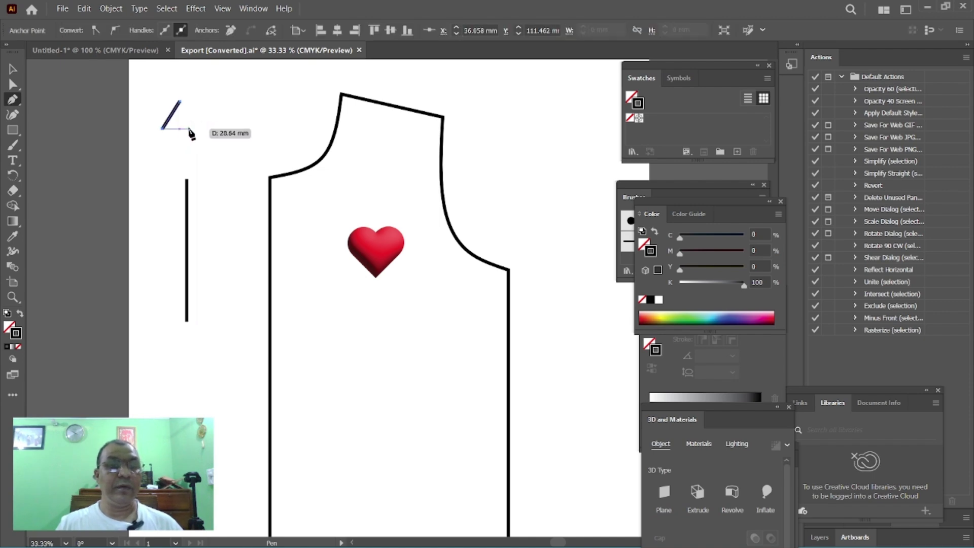
{"action": "left_click", "coordinate": [189, 129]}
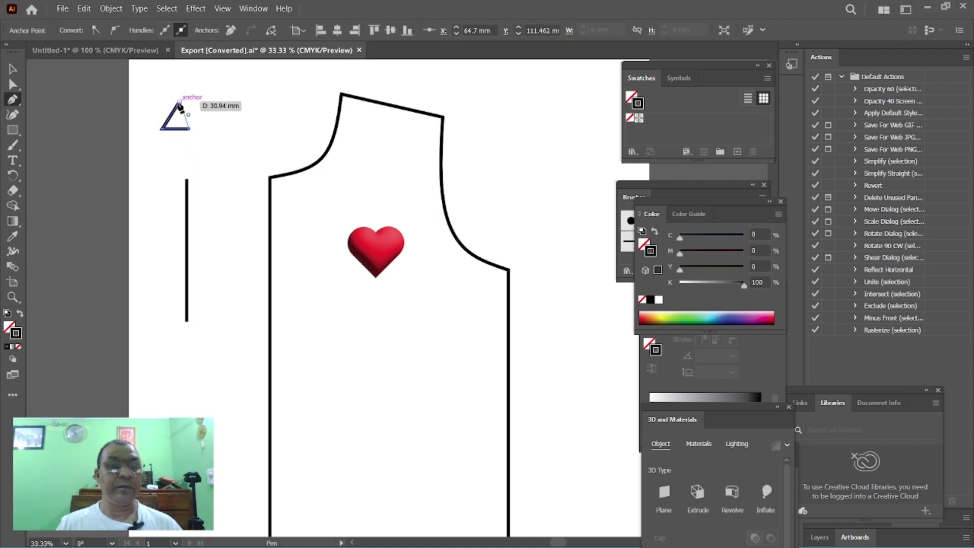
{"action": "left_click", "coordinate": [179, 102]}
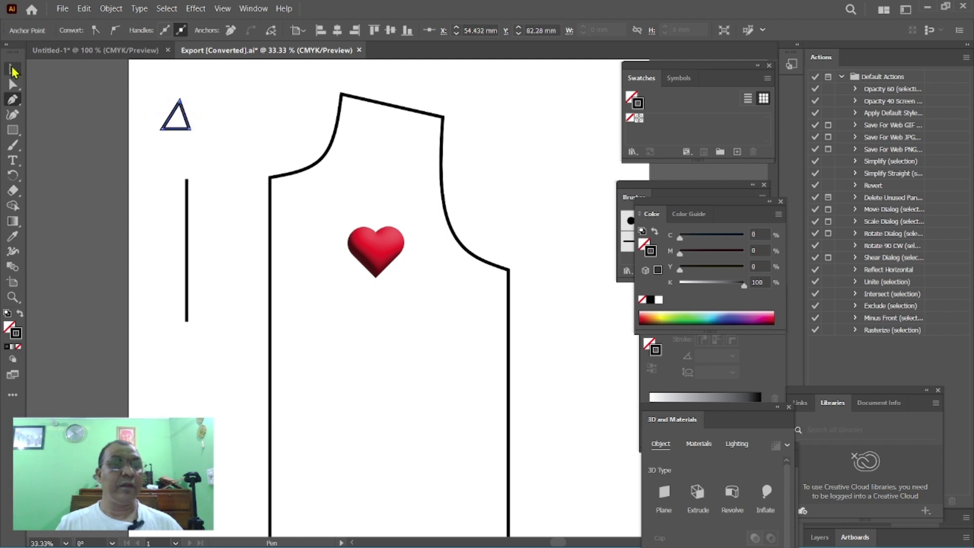
- Narrow the triangle by moving its lower-left anchor point inward to about X 44 mm, and deselect it
{"action": "left_click", "coordinate": [13, 84]}
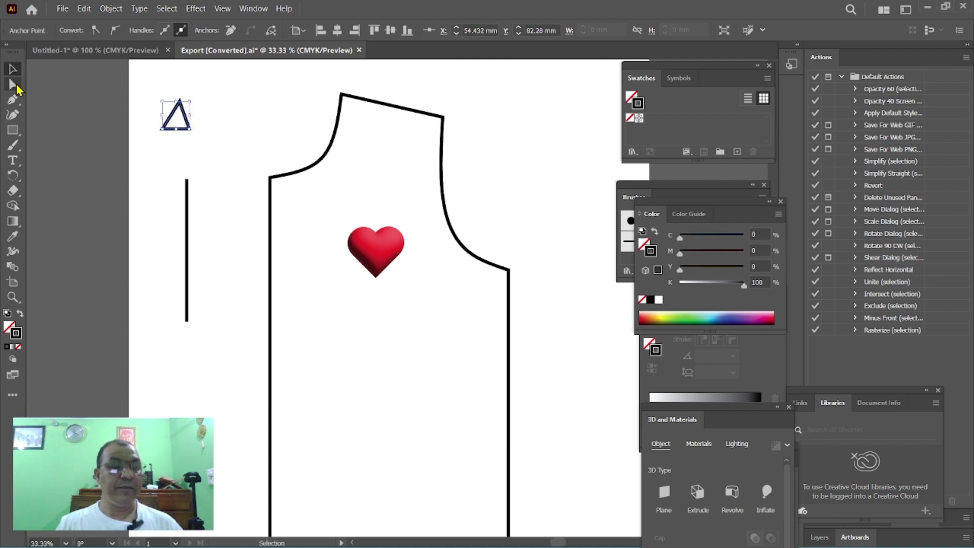
{"action": "left_click_drag", "start_coordinate": [168, 131], "coordinate": [171, 132]}
{"action": "left_click", "coordinate": [171, 136]}
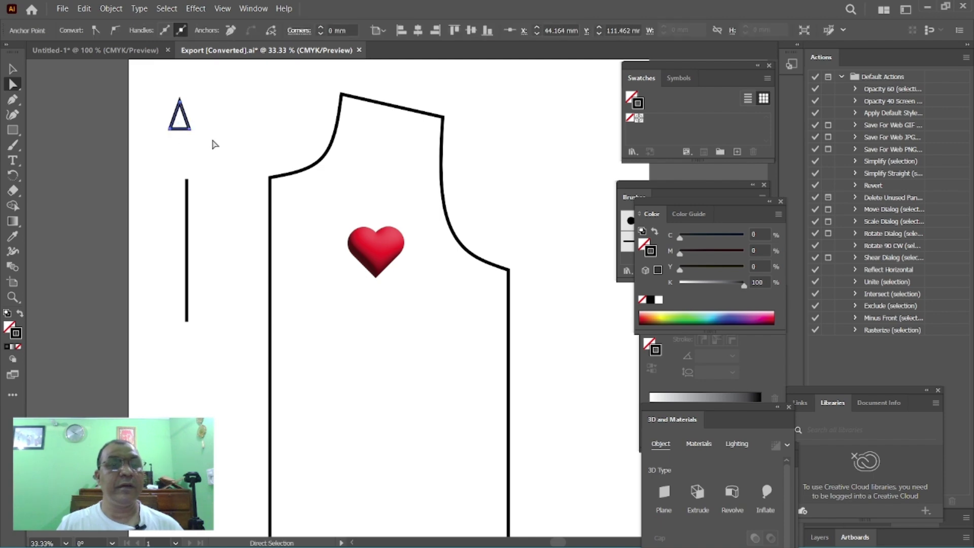
{"action": "left_click", "coordinate": [211, 144]}
{"action": "key", "text": "v"}
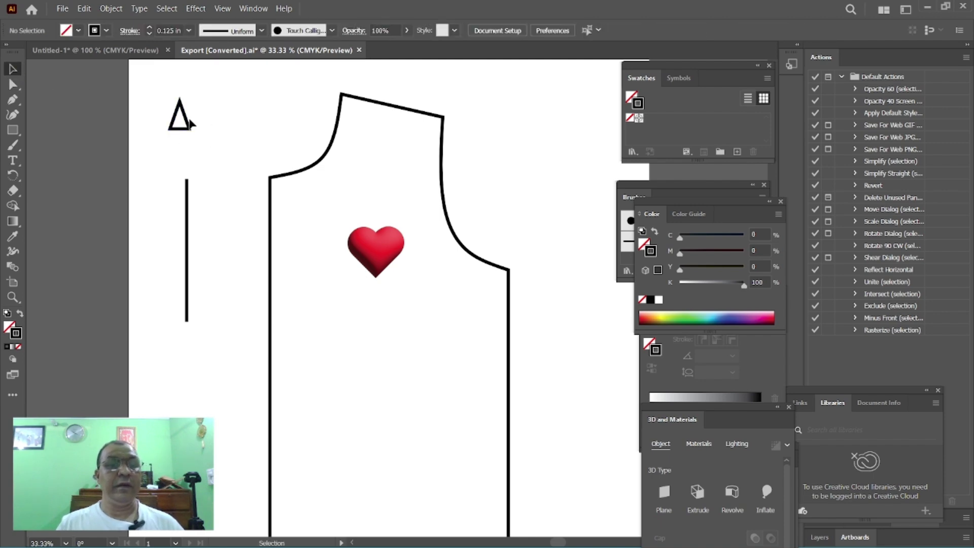
- Duplicate the narrowed triangle, placing the copy a short distance to the right of the original
{"action": "left_click", "coordinate": [187, 121]}
{"action": "key", "text": "a"}
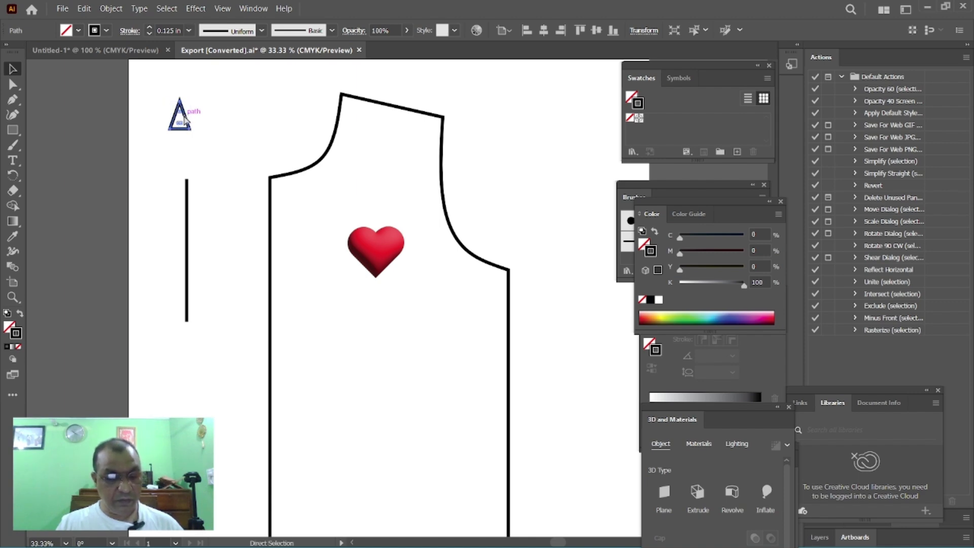
{"action": "left_click_drag", "start_coordinate": [186, 121], "coordinate": [238, 114]}
{"action": "left_click", "coordinate": [220, 152]}
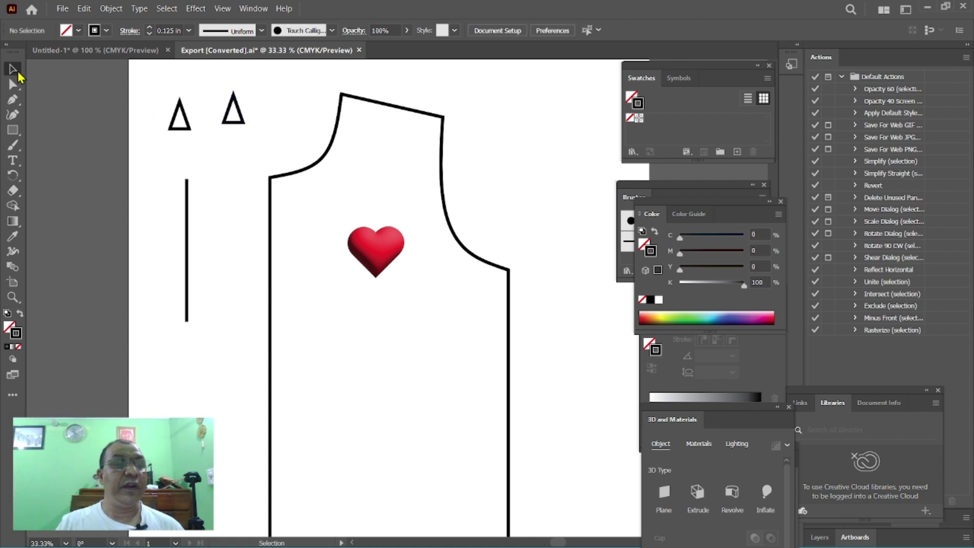
- Rotate the copied triangle 180° so it points downward, and deselect it
{"action": "left_click", "coordinate": [234, 95]}
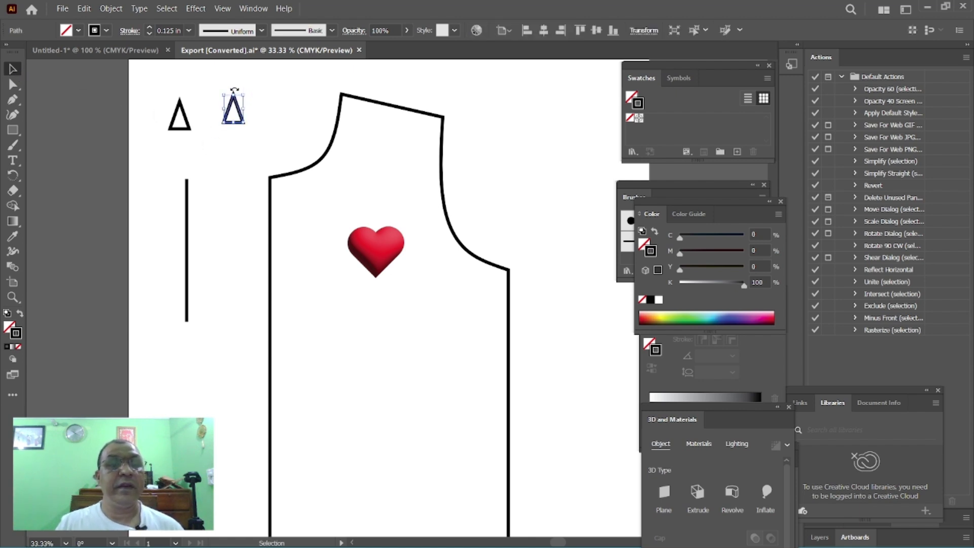
{"action": "left_click_drag", "start_coordinate": [234, 89], "coordinate": [266, 180]}
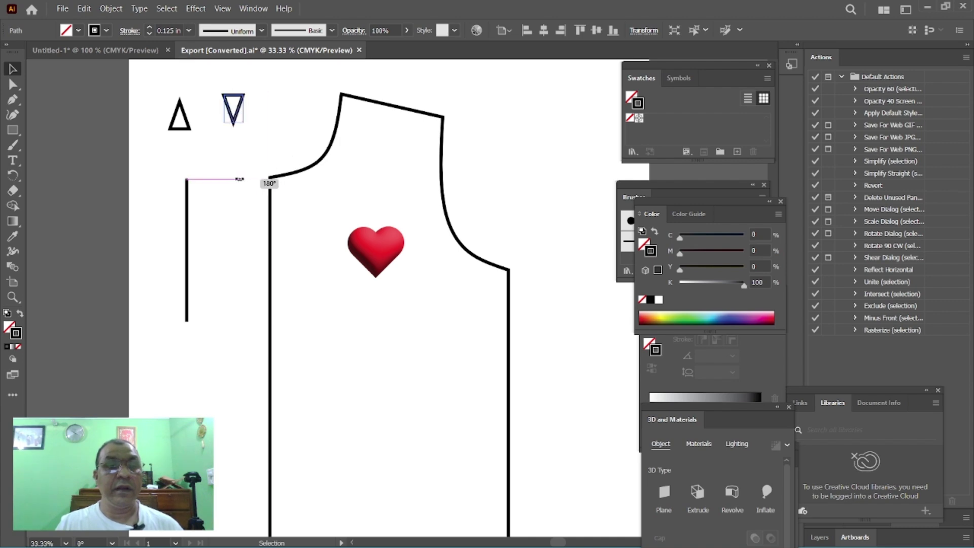
{"action": "left_click", "coordinate": [235, 218]}
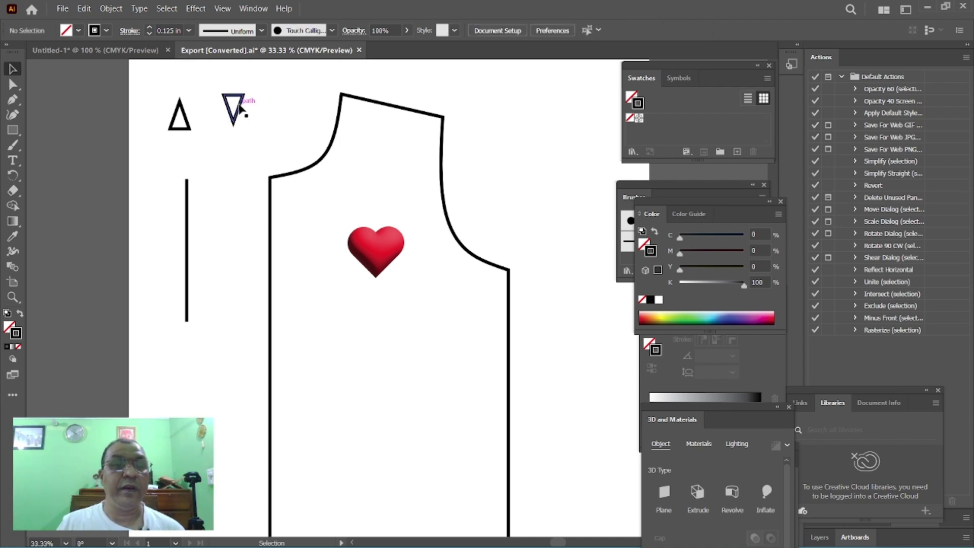
- Place the downward triangle at the vertical line's lower end and the upward triangle at its upper end as arrowheads
{"action": "left_click_drag", "start_coordinate": [239, 107], "coordinate": [192, 336]}
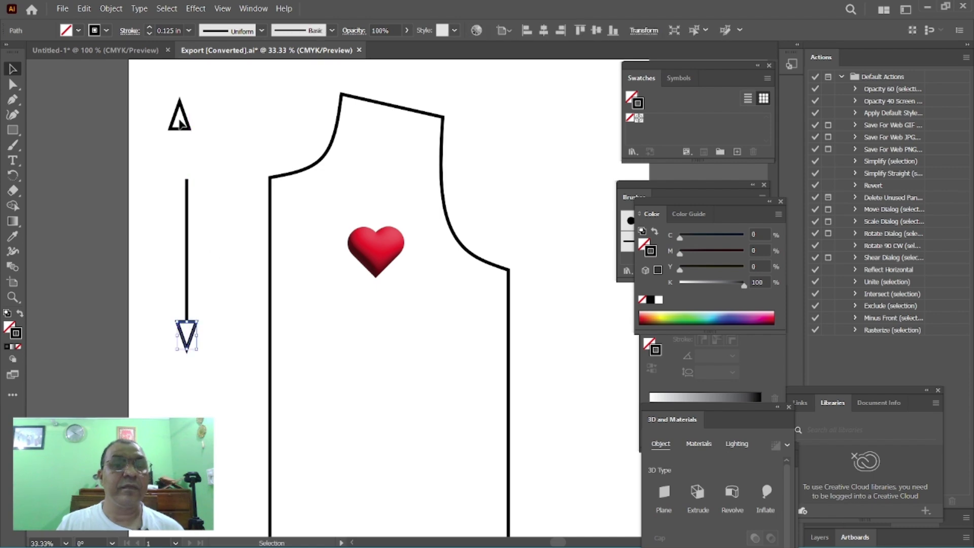
{"action": "left_click", "coordinate": [182, 114]}
{"action": "left_click_drag", "start_coordinate": [183, 114], "coordinate": [187, 163]}
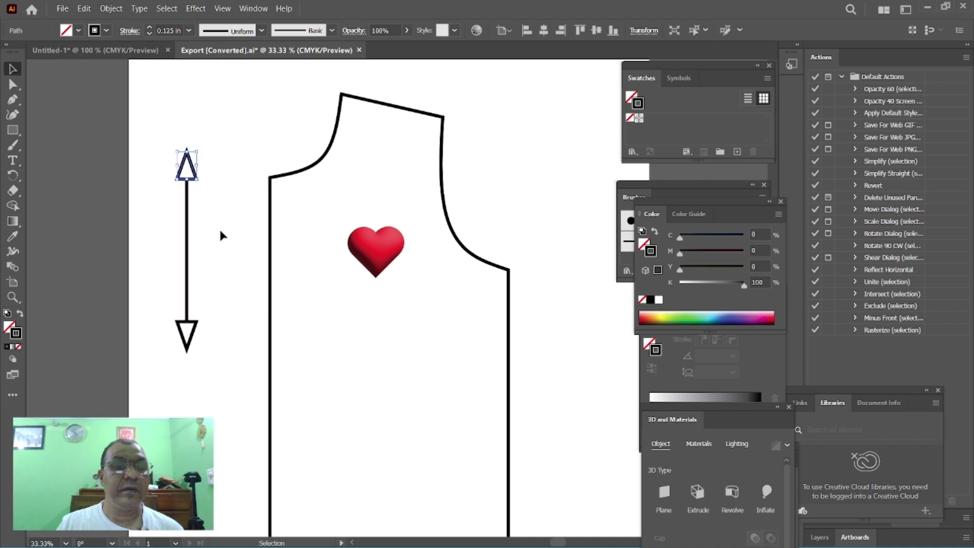
- Group the vertical line with both triangles, and shorten the grouped double-headed arrow from its lower end
{"action": "left_click_drag", "start_coordinate": [150, 135], "coordinate": [212, 349]}
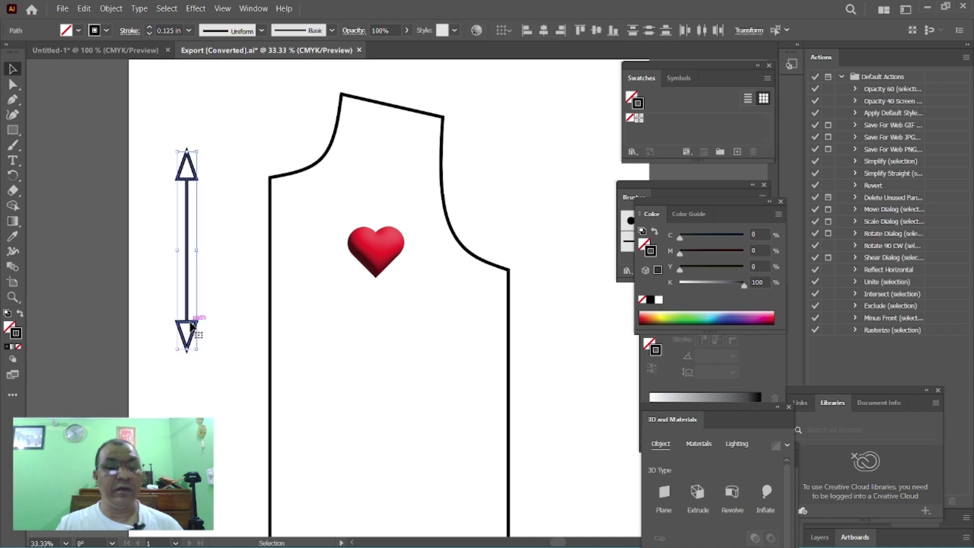
{"action": "right_click", "coordinate": [189, 322]}
{"action": "left_click", "coordinate": [221, 145]}
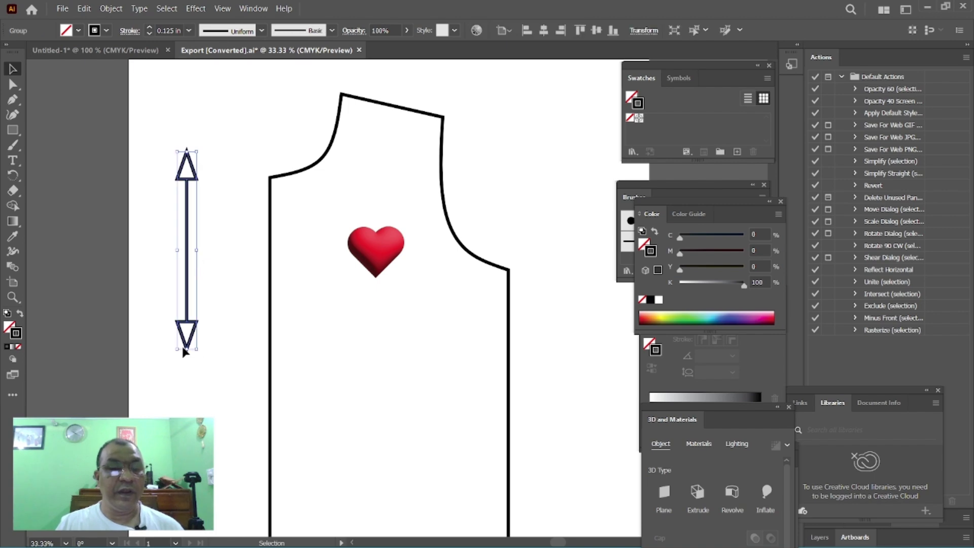
{"action": "left_click_drag", "start_coordinate": [185, 352], "coordinate": [187, 257]}
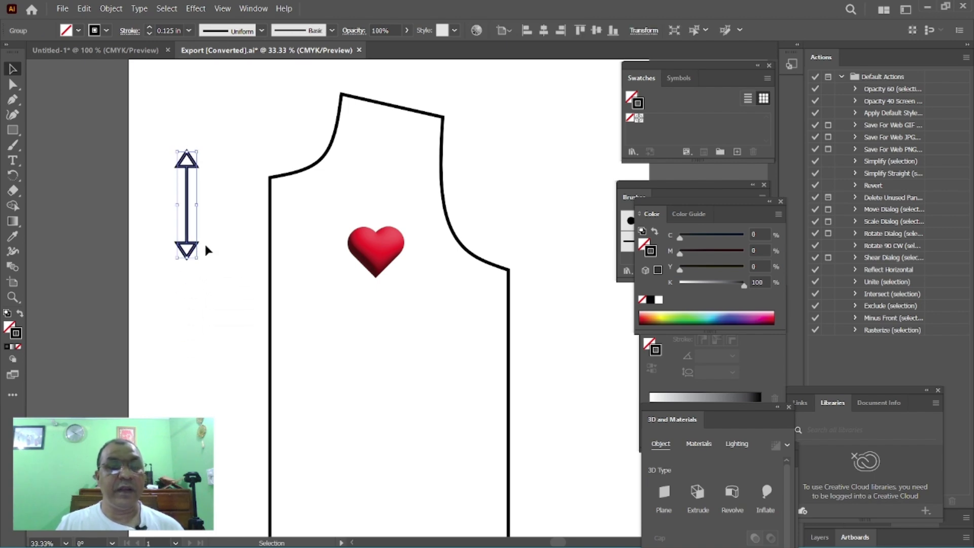
- Move the double-headed arrow between the shoulder line and the heart, and lengthen it downward to just above the heart
{"action": "left_click", "coordinate": [213, 202]}
{"action": "left_click_drag", "start_coordinate": [186, 192], "coordinate": [359, 146]}
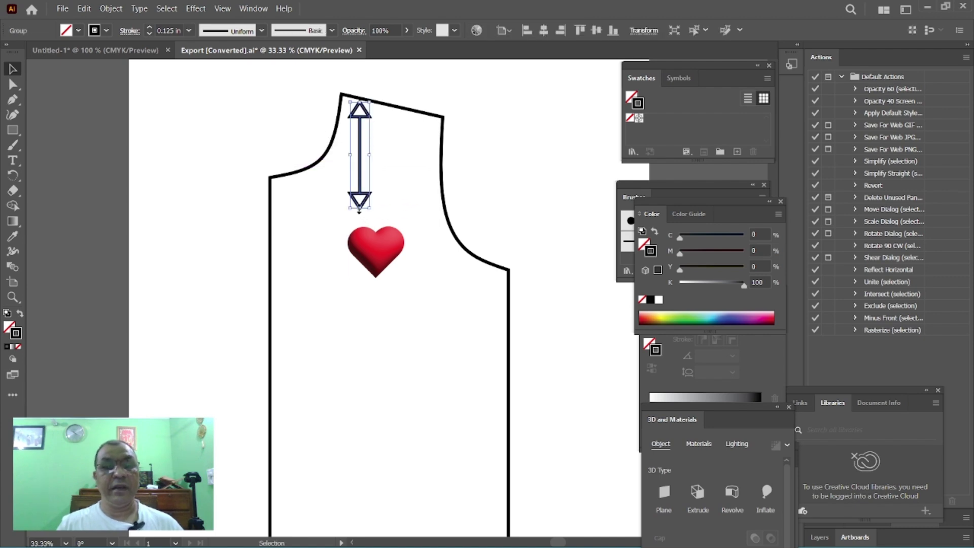
{"action": "left_click_drag", "start_coordinate": [360, 207], "coordinate": [361, 219]}
{"action": "left_click", "coordinate": [510, 135]}
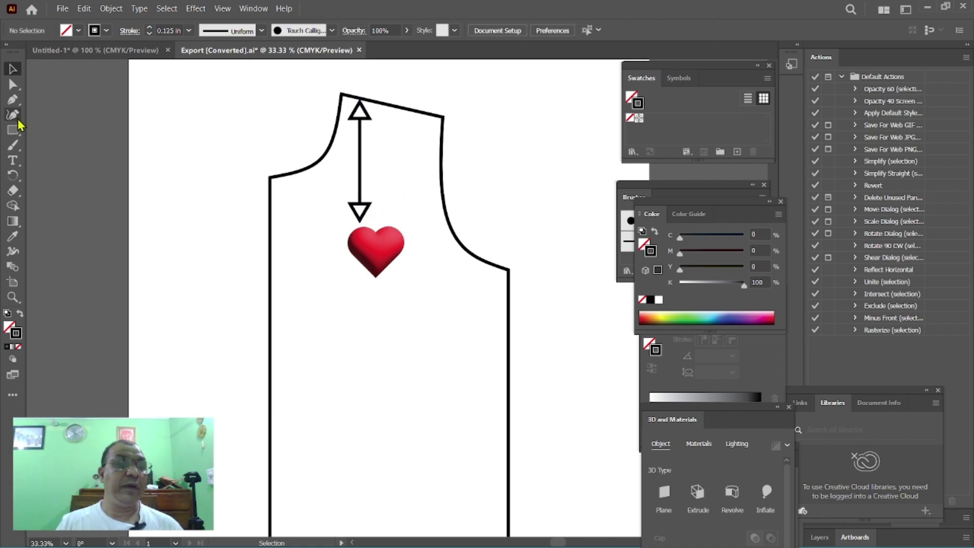
- Add the text 5" beside the pattern piece and scale it up to a font size of about 1.74 in
{"action": "left_click", "coordinate": [13, 160]}
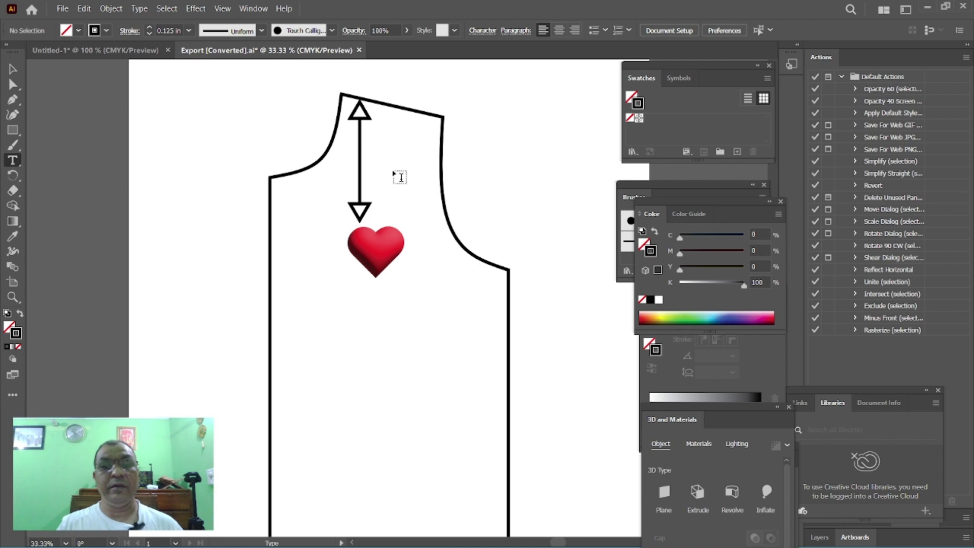
{"action": "left_click", "coordinate": [476, 147]}
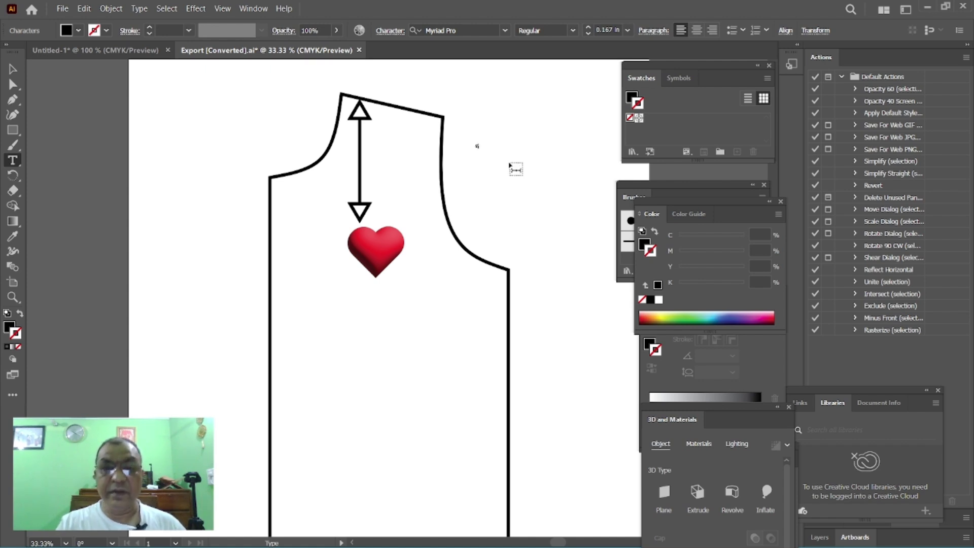
{"action": "left_click", "coordinate": [12, 68]}
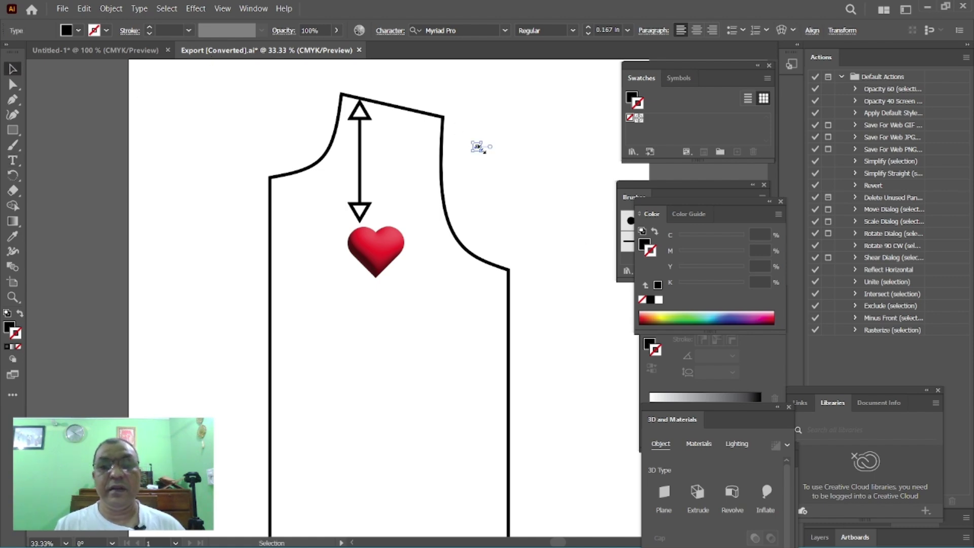
{"action": "left_click_drag", "start_coordinate": [483, 150], "coordinate": [542, 238]}
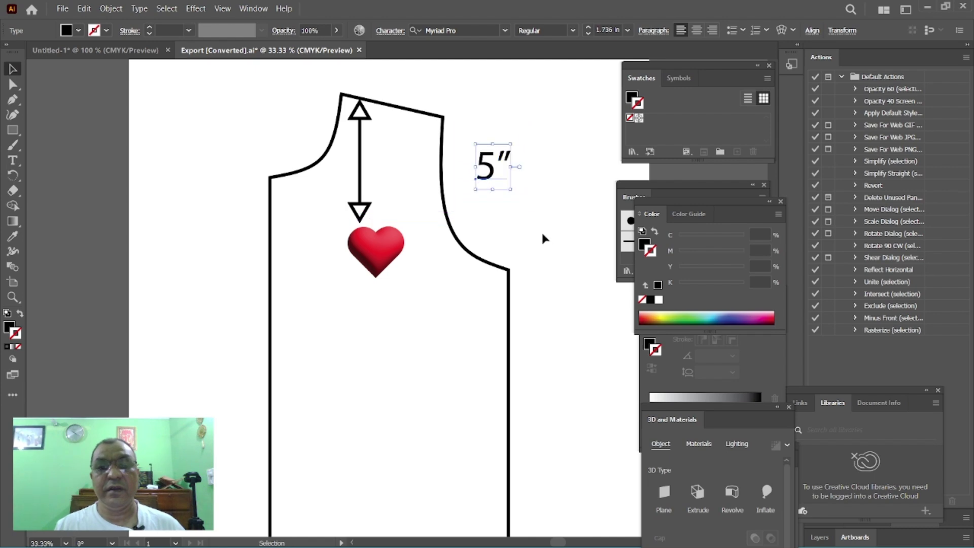
{"action": "left_click", "coordinate": [543, 238]}
- Place the 5" label just to the right of the vertical double-headed arrow and deselect it
{"action": "left_click_drag", "start_coordinate": [489, 167], "coordinate": [392, 178]}
{"action": "left_click", "coordinate": [493, 175]}
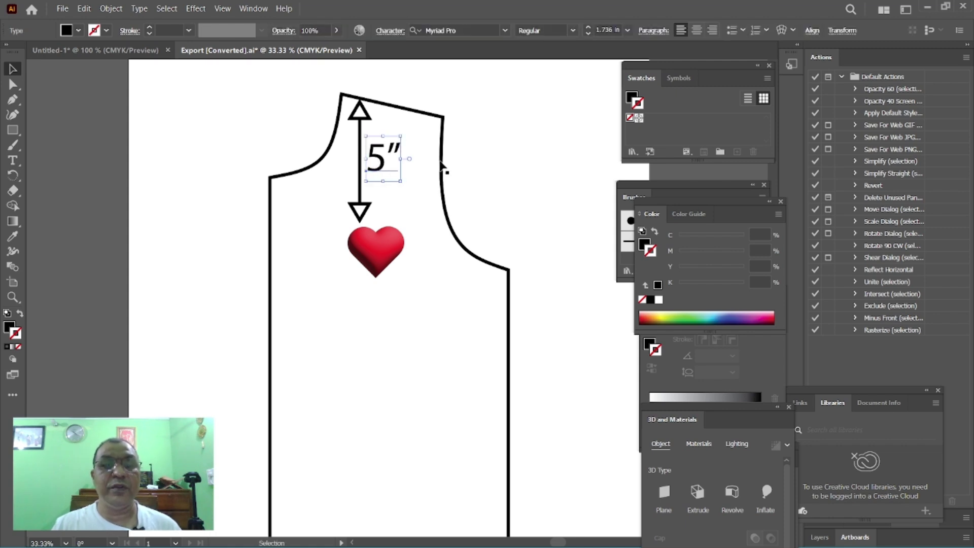
{"action": "left_click", "coordinate": [452, 157]}
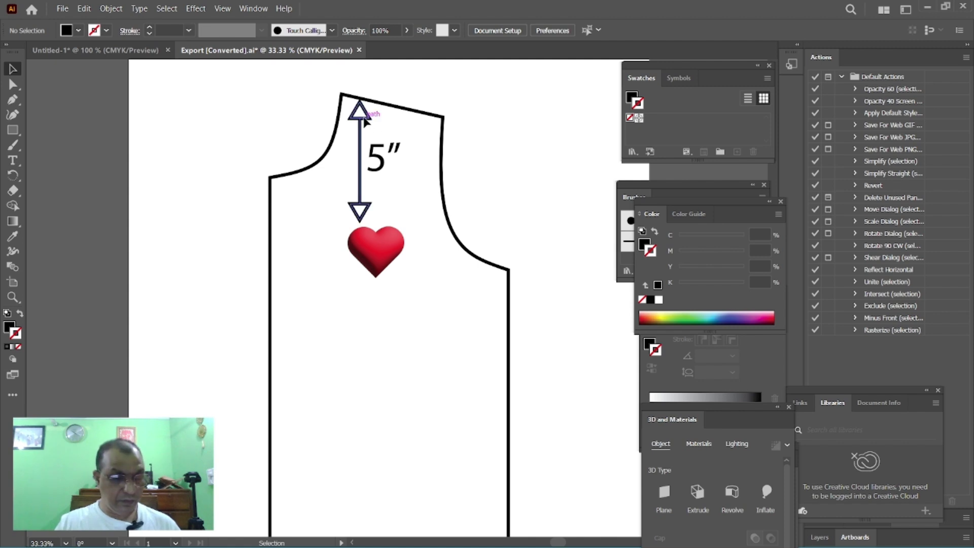
- Copy the double-headed arrow, turn it horizontal, and fit it between the pattern's left edge and the heart
{"action": "left_click_drag", "start_coordinate": [364, 120], "coordinate": [302, 188]}
{"action": "left_click", "coordinate": [218, 203]}
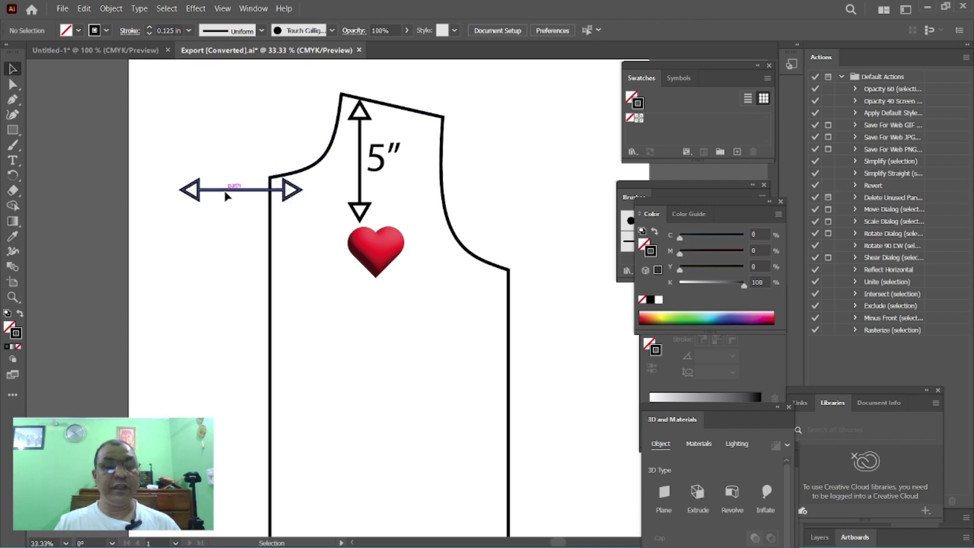
{"action": "left_click_drag", "start_coordinate": [226, 197], "coordinate": [319, 253]}
{"action": "left_click_drag", "start_coordinate": [394, 249], "coordinate": [344, 246]}
{"action": "left_click", "coordinate": [419, 188]}
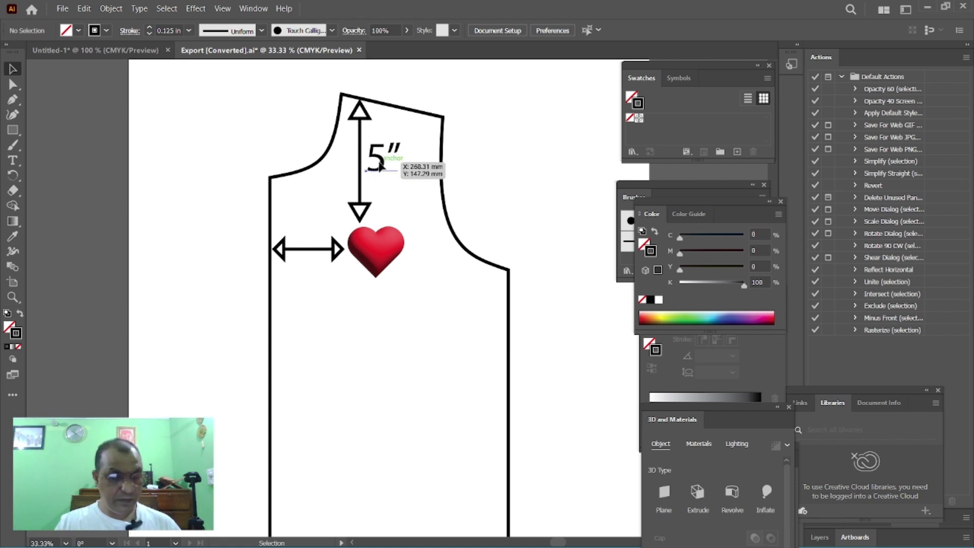
- Copy the 5" label above the horizontal arrow and change the copy's text to 3"
{"action": "left_click_drag", "start_coordinate": [379, 165], "coordinate": [307, 226]}
{"action": "double_click", "coordinate": [307, 223]}
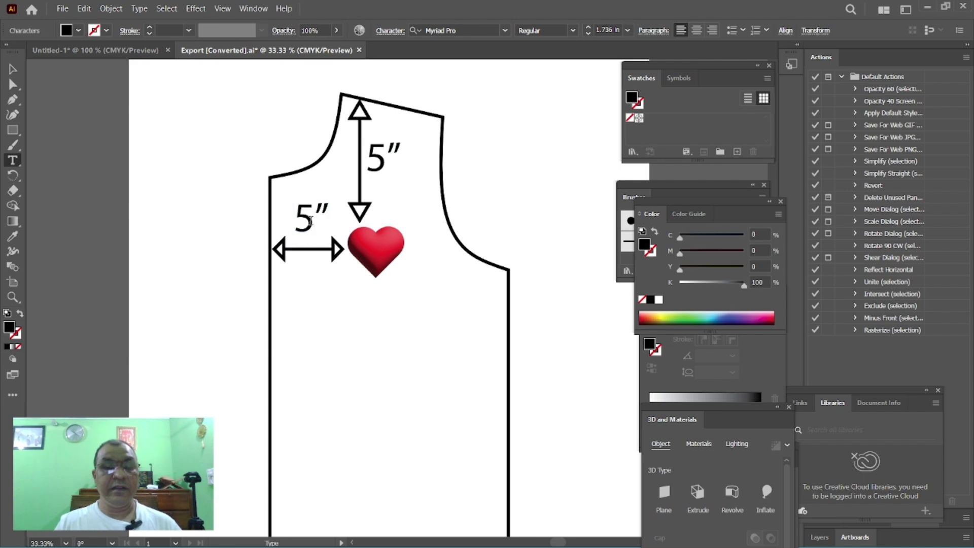
{"action": "key", "text": "BackSpace"}
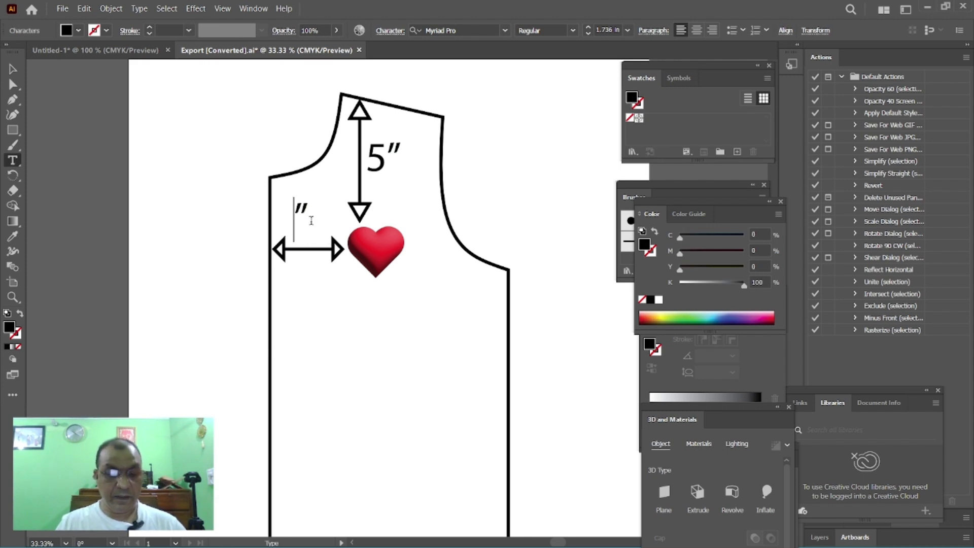
{"action": "type", "text": "3"}
{"action": "left_click", "coordinate": [15, 71]}
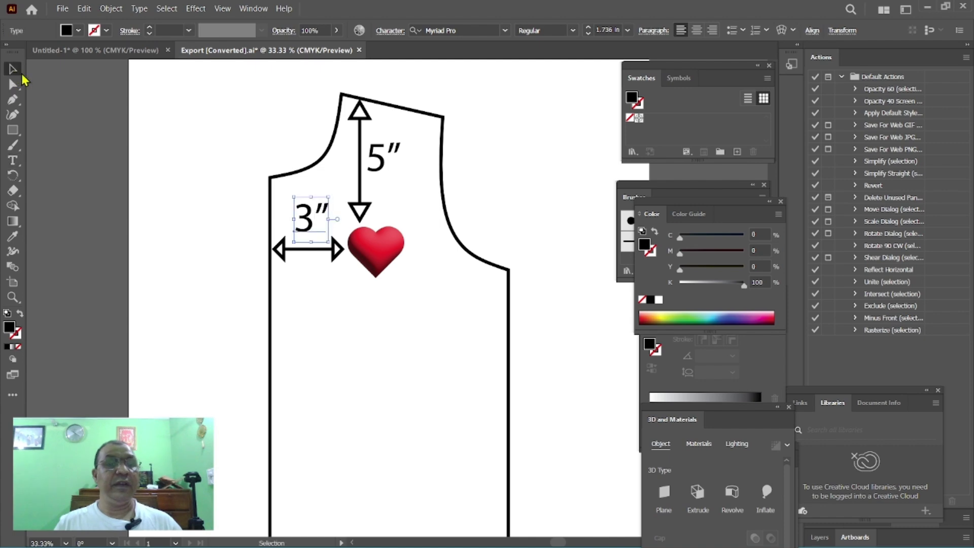
{"action": "left_click", "coordinate": [519, 264]}
{"action": "scroll", "coordinate": [532, 275], "scroll_direction": "down", "scroll_amount": 1}
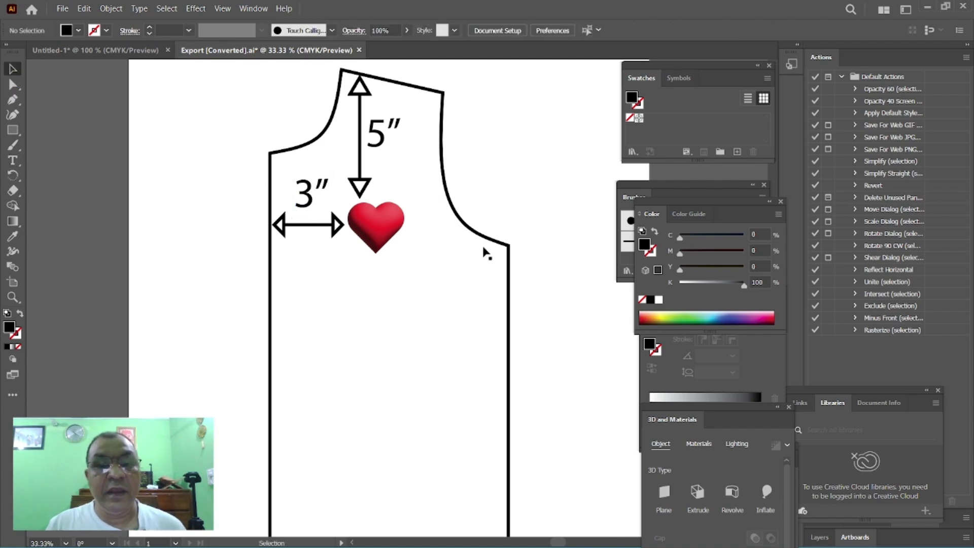
{"action": "scroll", "coordinate": [486, 252], "scroll_direction": "up", "scroll_amount": 2}
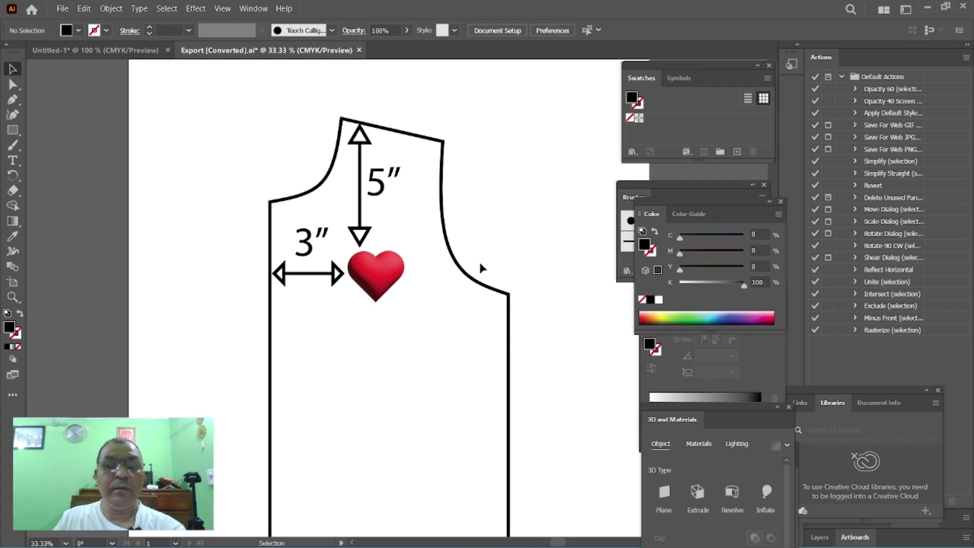
{"action": "scroll", "coordinate": [506, 259], "scroll_direction": "down", "scroll_amount": 1}
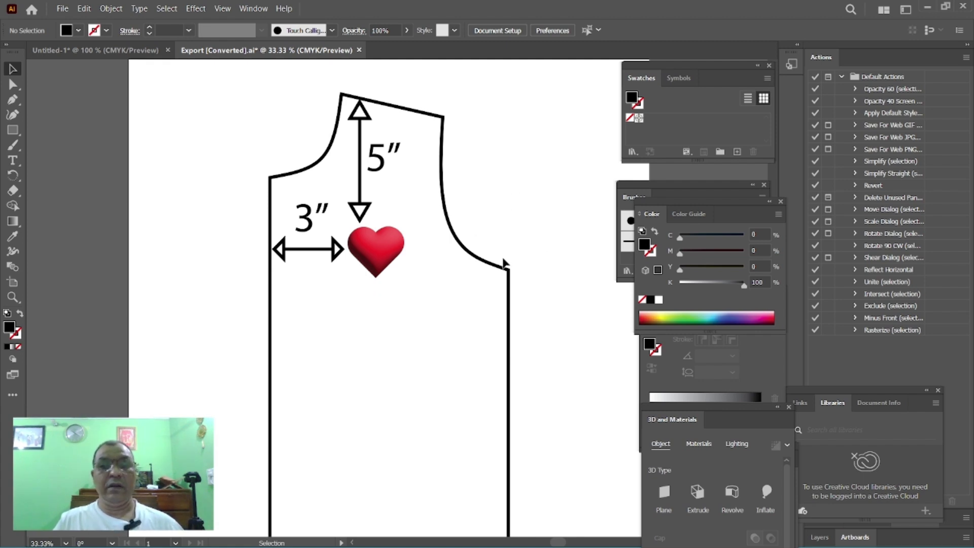
{"action": "scroll", "coordinate": [504, 262], "scroll_direction": "up", "scroll_amount": 1}
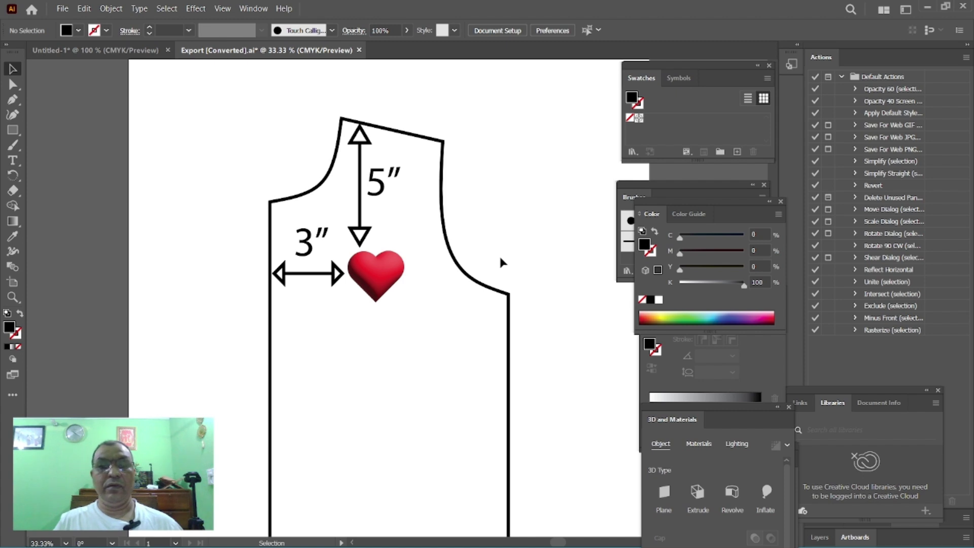
{"action": "scroll", "coordinate": [526, 241], "scroll_direction": "up", "scroll_amount": 1}
{"action": "scroll", "coordinate": [520, 269], "scroll_direction": "down", "scroll_amount": 5}
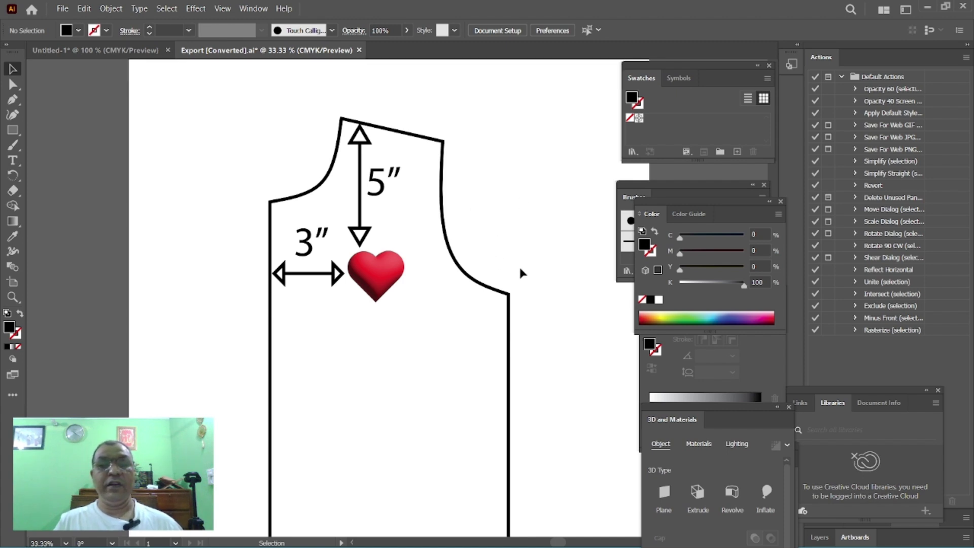
{"action": "scroll", "coordinate": [519, 279], "scroll_direction": "up", "scroll_amount": 2}
{"action": "scroll", "coordinate": [518, 282], "scroll_direction": "up", "scroll_amount": 1}
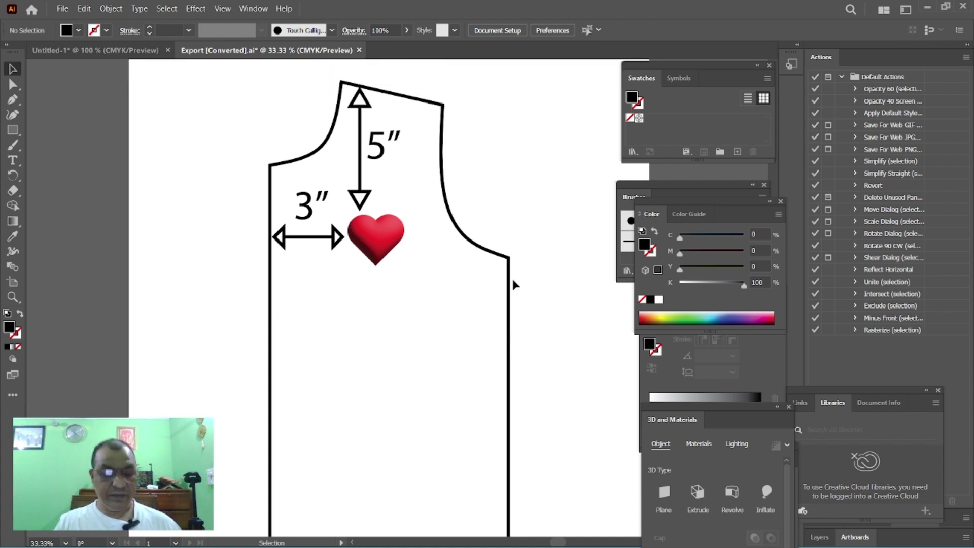
- Group the pattern piece with its heart, arrows and labels, and shift the group slightly to the left on the artboard
{"action": "key", "text": "a"}
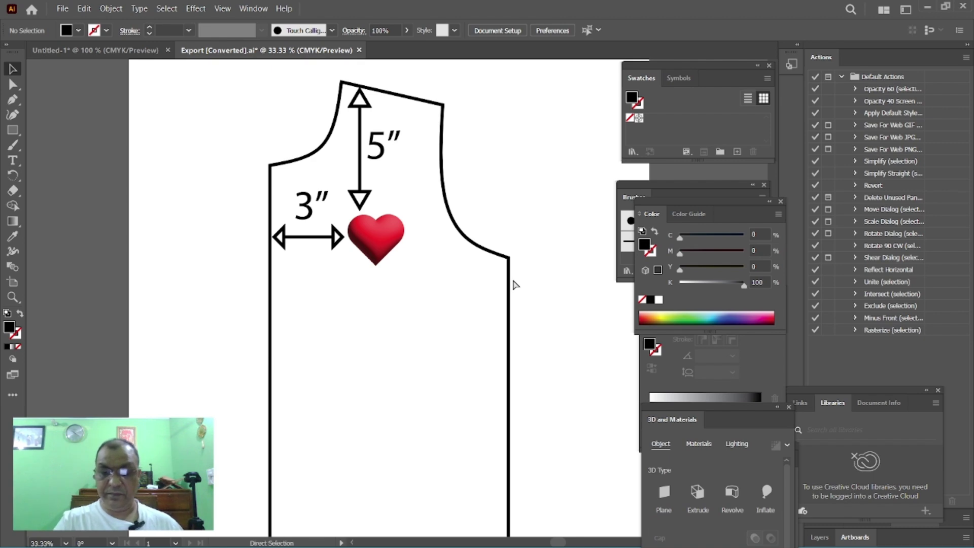
{"action": "key", "text": "ctrl+minus"}
{"action": "key", "text": "v"}
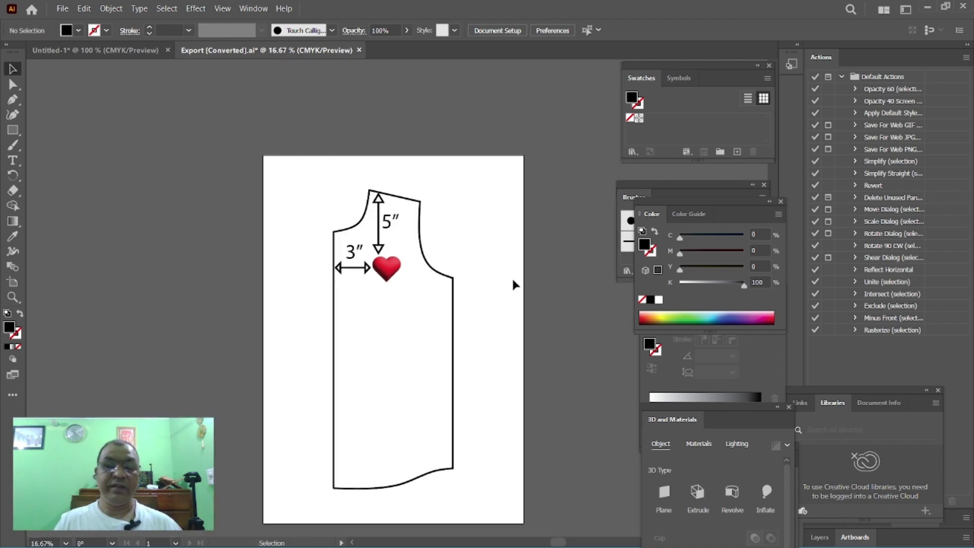
{"action": "left_click_drag", "start_coordinate": [293, 183], "coordinate": [502, 500]}
{"action": "right_click", "coordinate": [403, 360]}
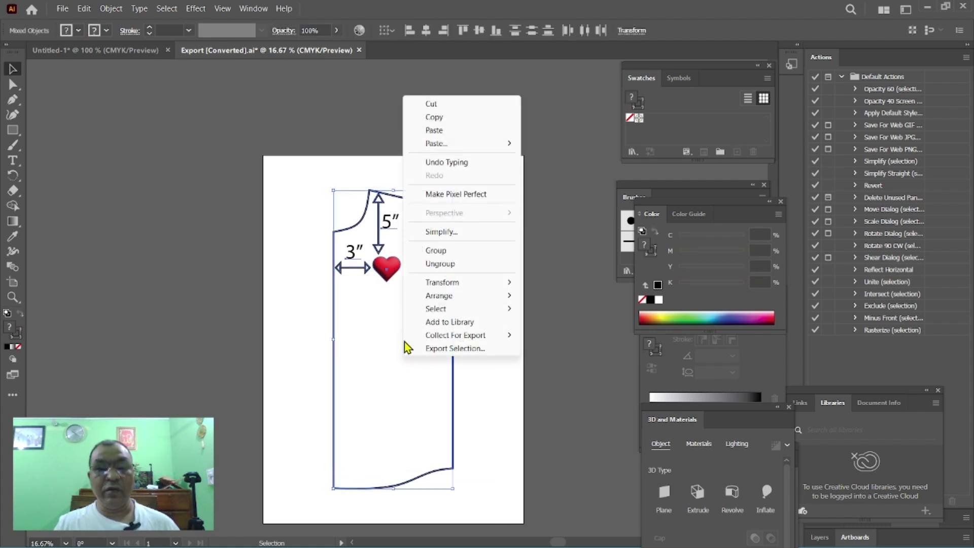
{"action": "left_click", "coordinate": [416, 250]}
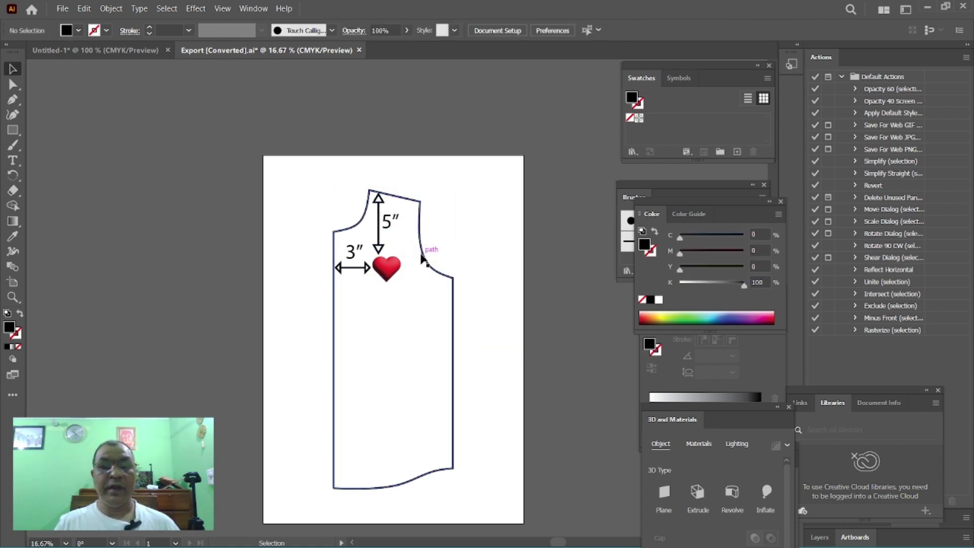
{"action": "mouse_move", "coordinate": [428, 245]}
{"action": "left_mouse_down"}
{"action": "mouse_move", "coordinate": [383, 324]}
{"action": "mouse_move", "coordinate": [330, 238]}
{"action": "mouse_move", "coordinate": [404, 221]}
{"action": "mouse_move", "coordinate": [417, 247]}
{"action": "left_mouse_up"}
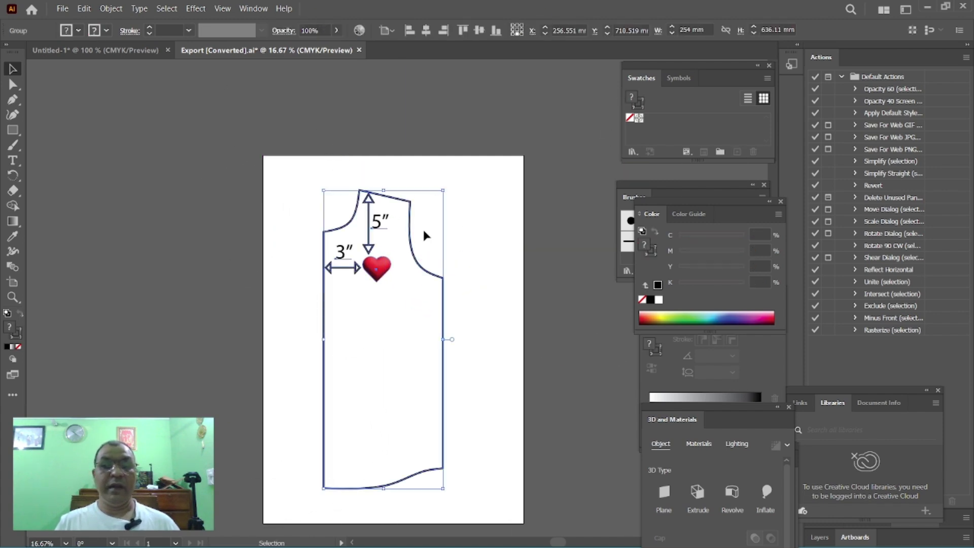
{"action": "scroll", "coordinate": [425, 239], "scroll_direction": "down", "scroll_amount": 2}
{"action": "left_click", "coordinate": [293, 120]}
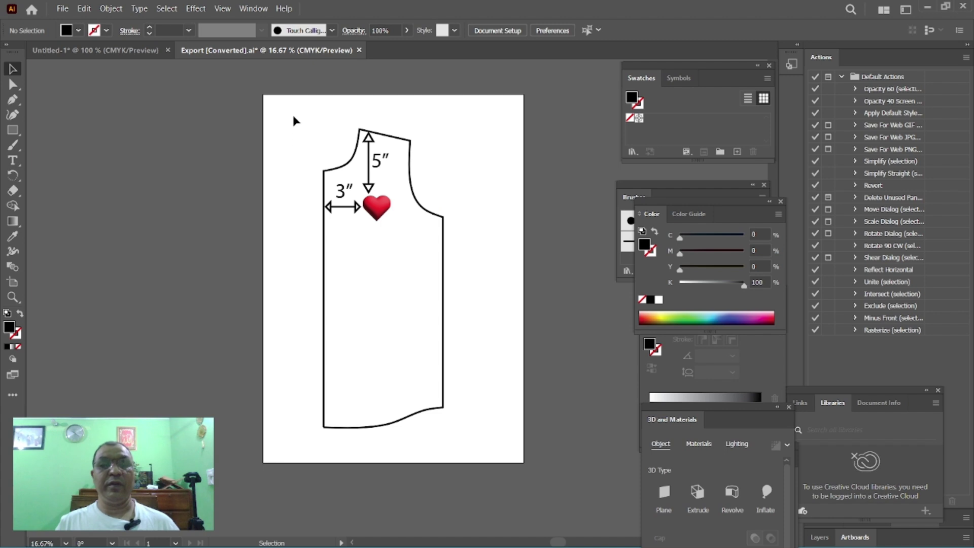
- Select the grouped artwork and start saving the document under a new name, Print Position, on the Desktop
{"action": "left_click_drag", "start_coordinate": [293, 117], "coordinate": [457, 436]}
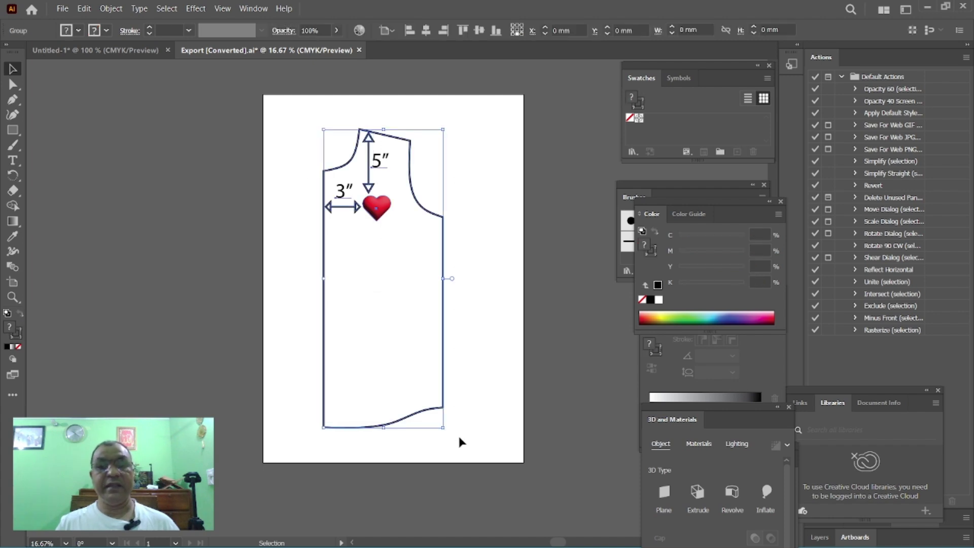
{"action": "left_click", "coordinate": [62, 9]}
{"action": "mouse_move", "coordinate": [87, 277]}
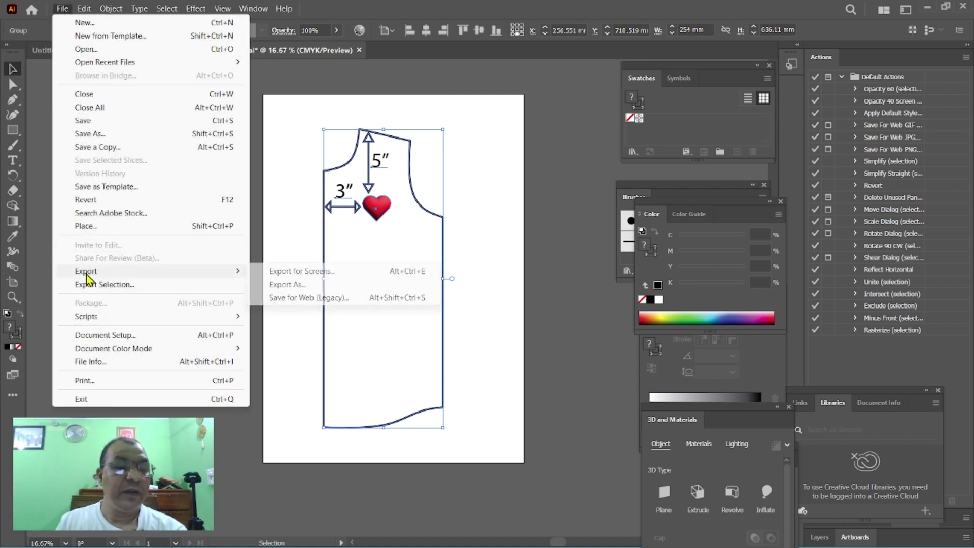
{"action": "left_click", "coordinate": [90, 135]}
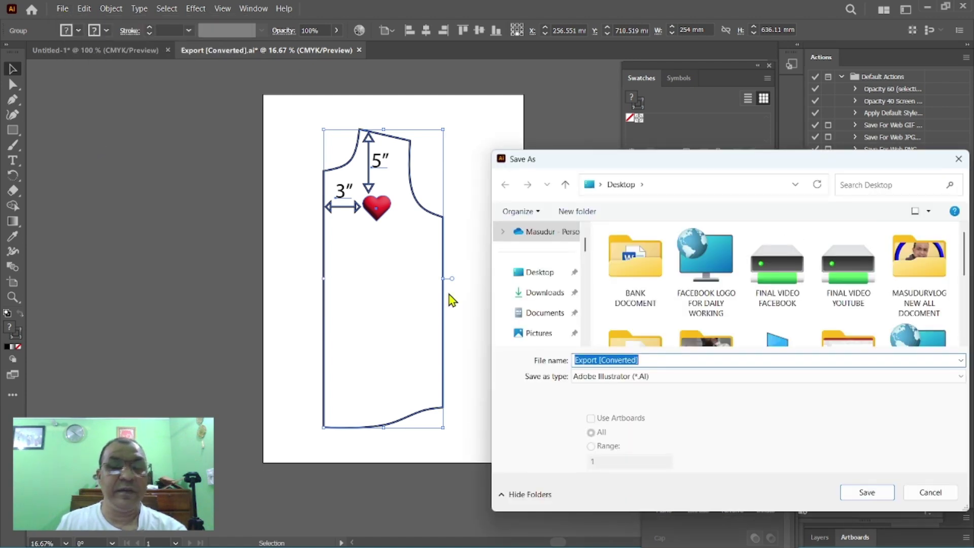
{"action": "left_click_drag", "start_coordinate": [583, 249], "coordinate": [586, 224]}
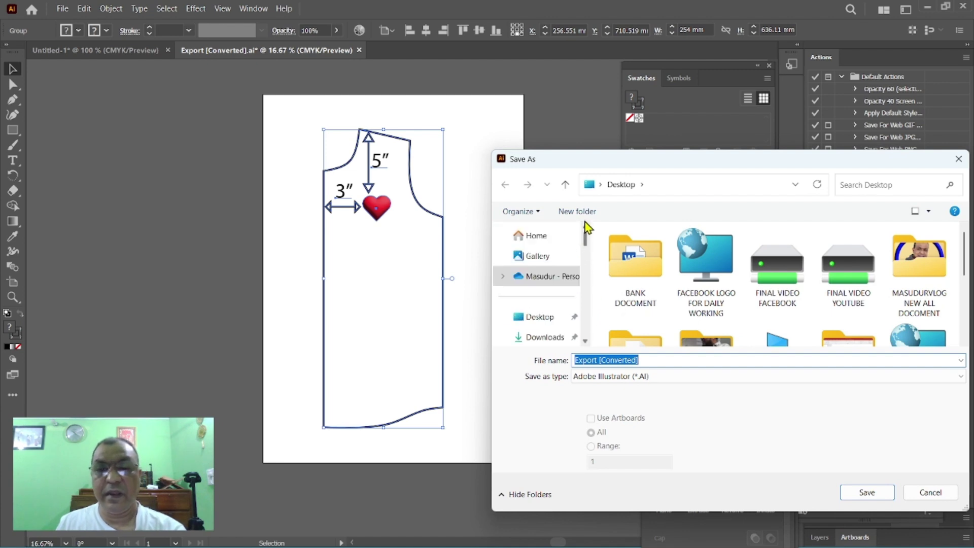
{"action": "left_click", "coordinate": [539, 316]}
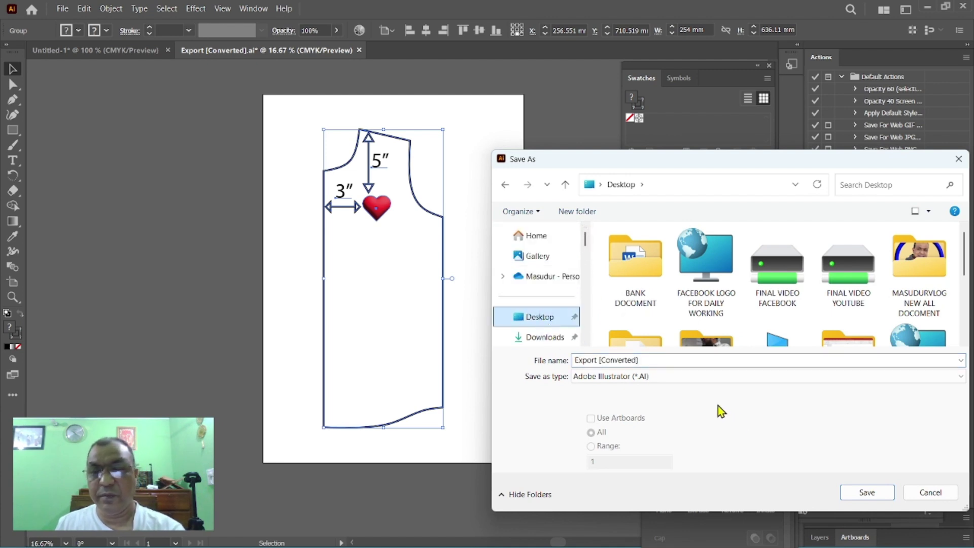
{"action": "left_click_drag", "start_coordinate": [644, 361], "coordinate": [531, 366]}
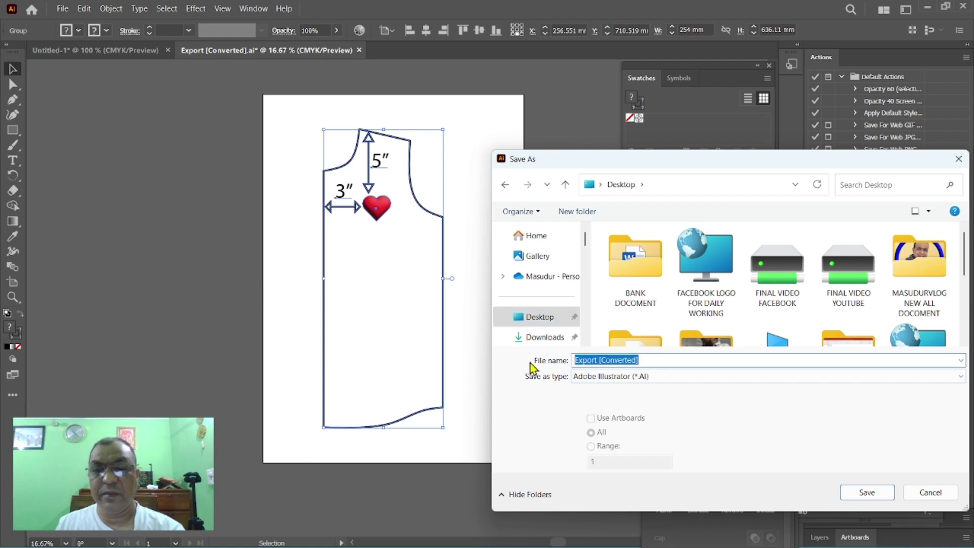
{"action": "type", "text": "Print Position"}
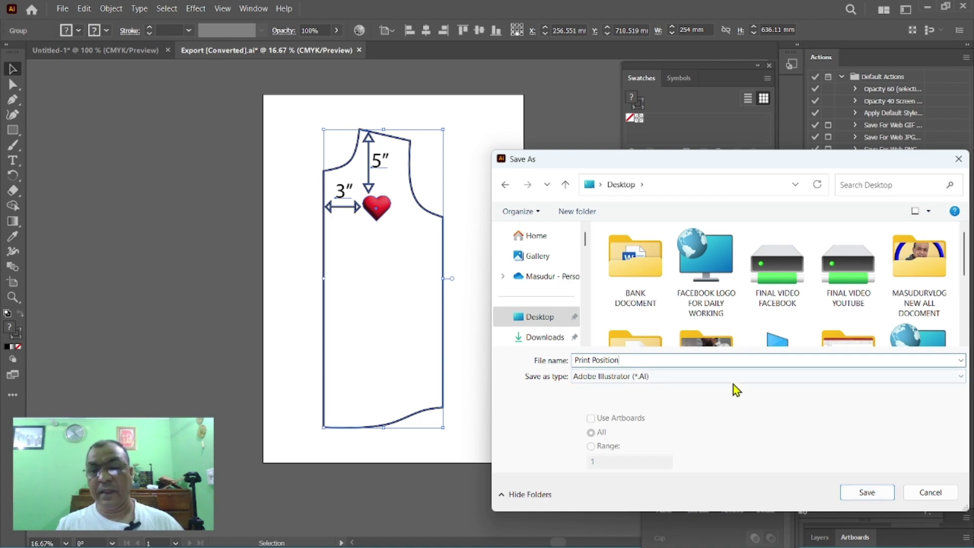
- Choose Adobe PDF as the file format for Print Position and save it
{"action": "left_click_drag", "start_coordinate": [812, 158], "coordinate": [712, 130]}
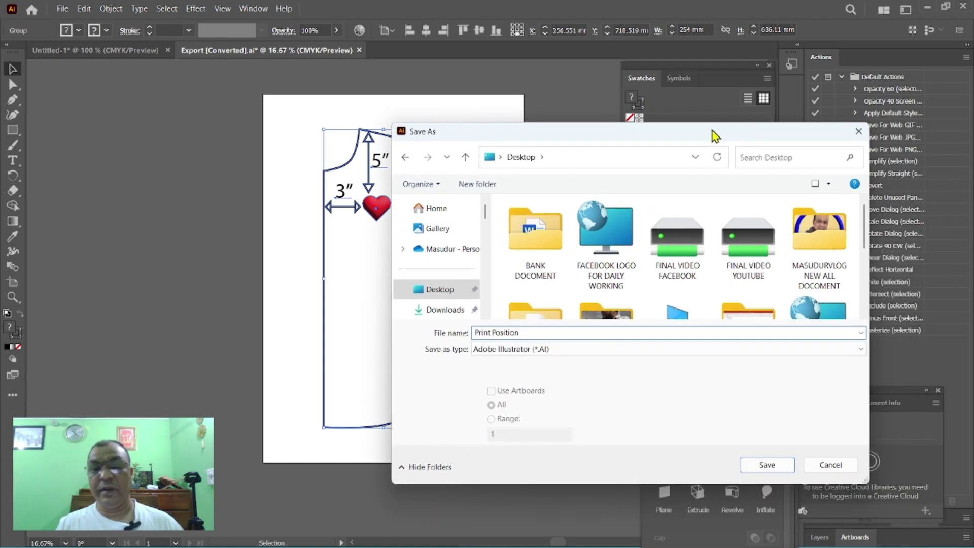
{"action": "left_click", "coordinate": [861, 350]}
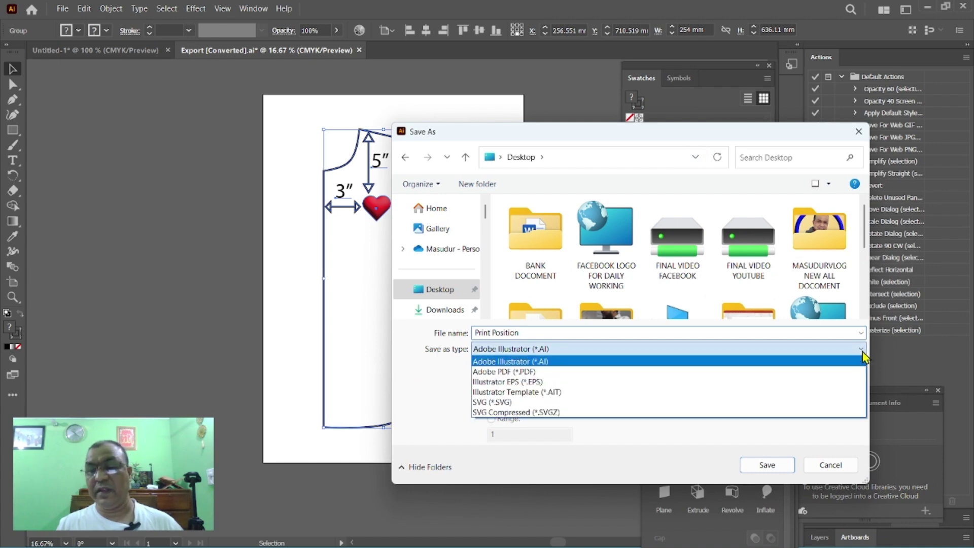
{"action": "left_click", "coordinate": [528, 372]}
{"action": "left_click", "coordinate": [767, 466]}
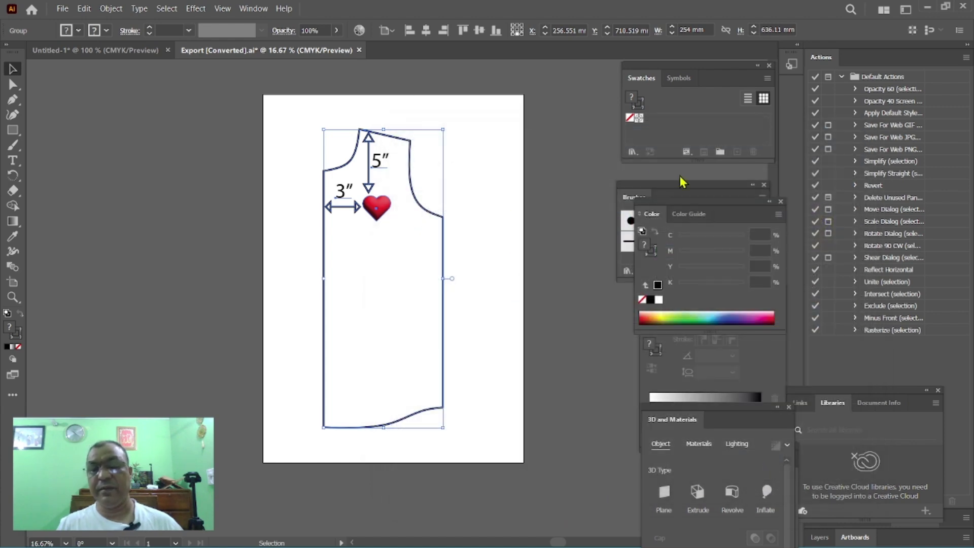
- Save the PDF with the Illustrator Default preset and move the Print Position file to an empty area in the middle of the desktop
{"action": "left_click", "coordinate": [614, 443]}
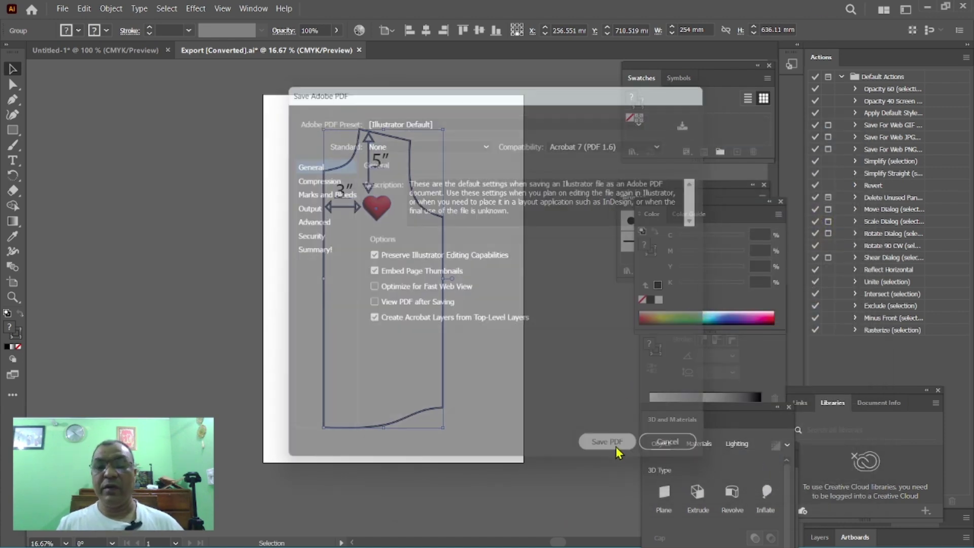
{"action": "left_click", "coordinate": [928, 10]}
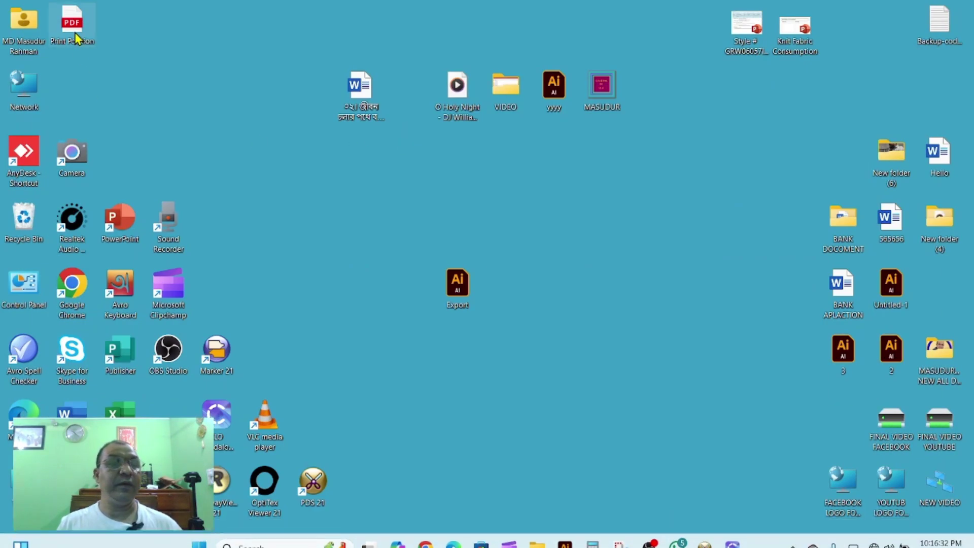
{"action": "left_click_drag", "start_coordinate": [72, 21], "coordinate": [656, 249]}
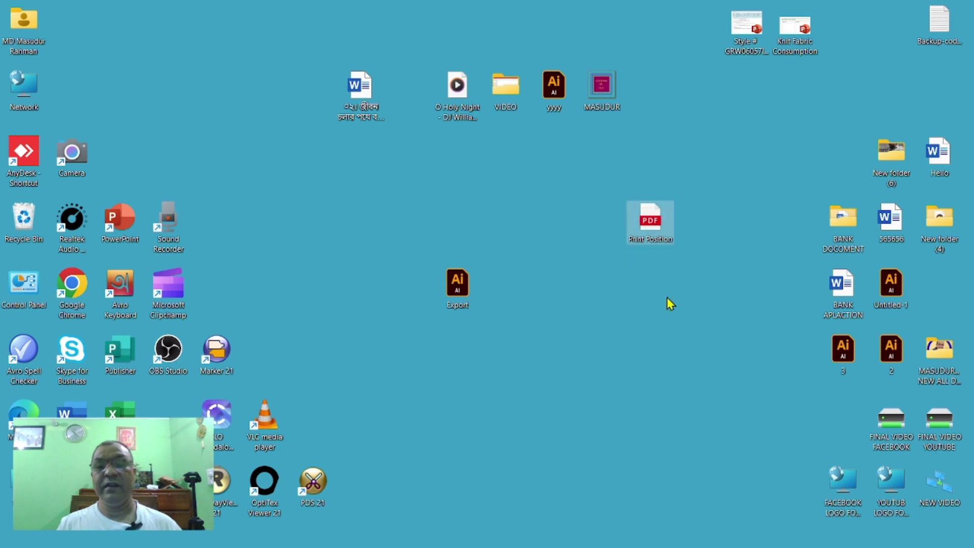
- Open the Print Position PDF from the desktop and examine the pattern outline, heart placement, and 5" and 3" dimension arrows
{"action": "double_click", "coordinate": [653, 222]}
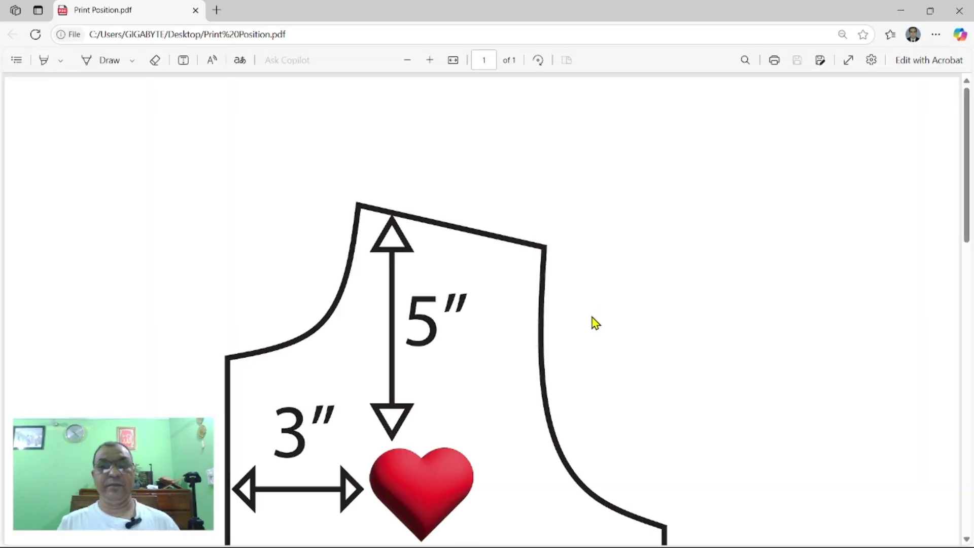
{"action": "scroll", "coordinate": [528, 377], "scroll_direction": "down", "scroll_amount": 8}
{"action": "scroll", "coordinate": [527, 375], "scroll_direction": "up", "scroll_amount": 8}
{"action": "scroll", "coordinate": [526, 371], "scroll_direction": "down", "scroll_amount": 1}
{"action": "scroll", "coordinate": [527, 375], "scroll_direction": "down", "scroll_amount": 1}
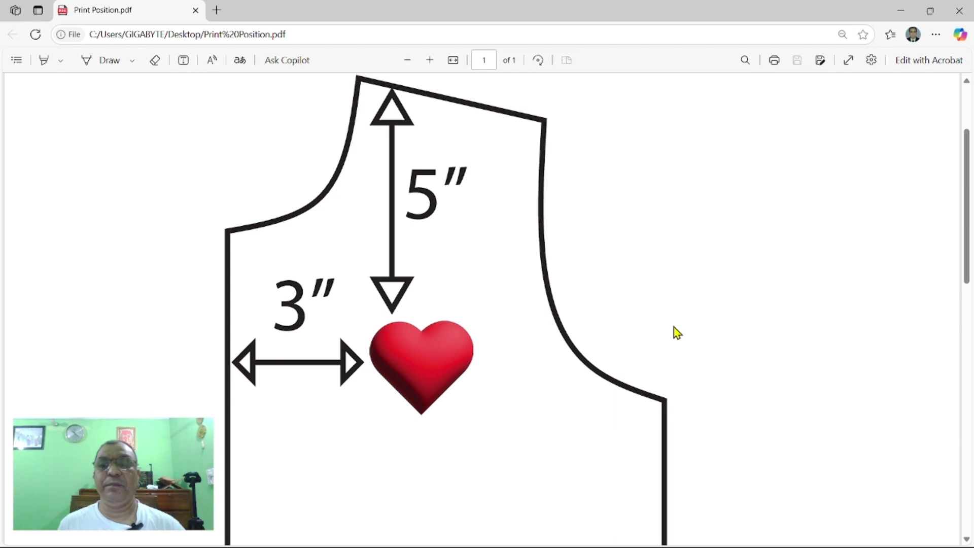
{"action": "scroll", "coordinate": [495, 350], "scroll_direction": "down", "scroll_amount": 1}
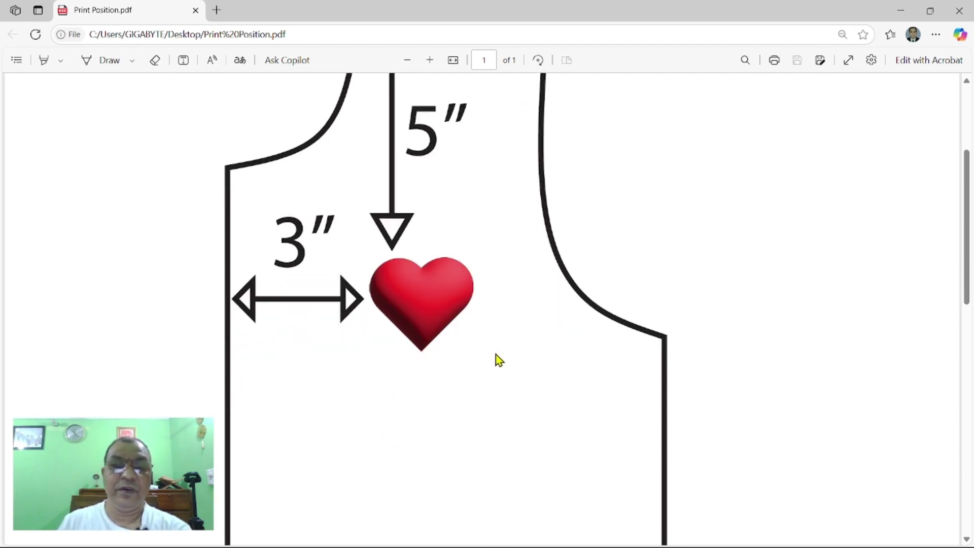
{"action": "scroll", "coordinate": [512, 380], "scroll_direction": "up", "scroll_amount": 2}
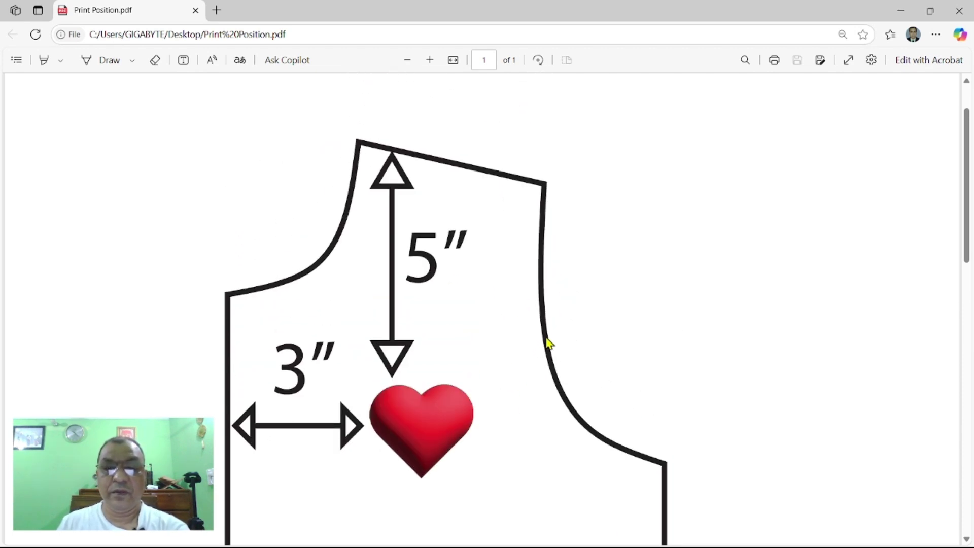
{"action": "scroll", "coordinate": [457, 330], "scroll_direction": "down", "scroll_amount": 1}
{"action": "scroll", "coordinate": [363, 330], "scroll_direction": "down", "scroll_amount": 2}
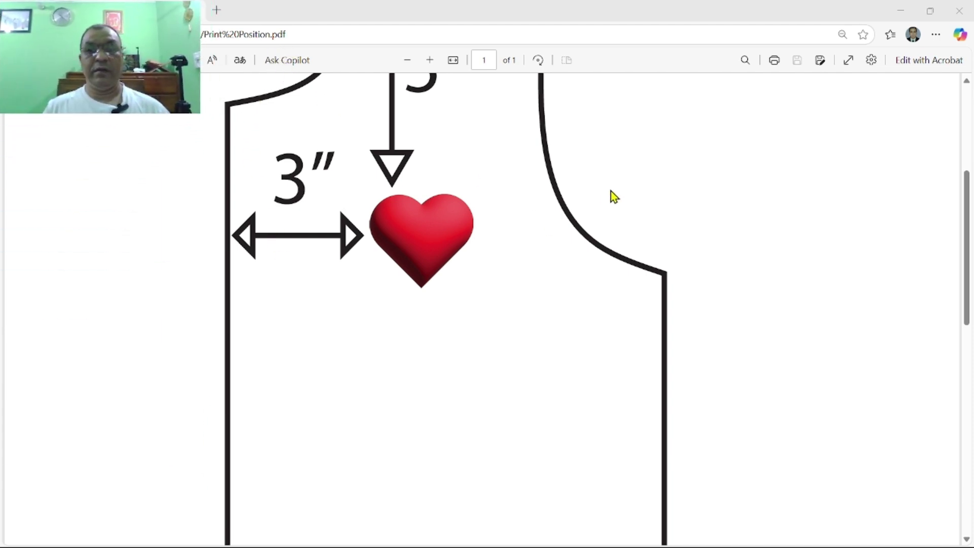
{"action": "scroll", "coordinate": [558, 274], "scroll_direction": "up", "scroll_amount": 5}
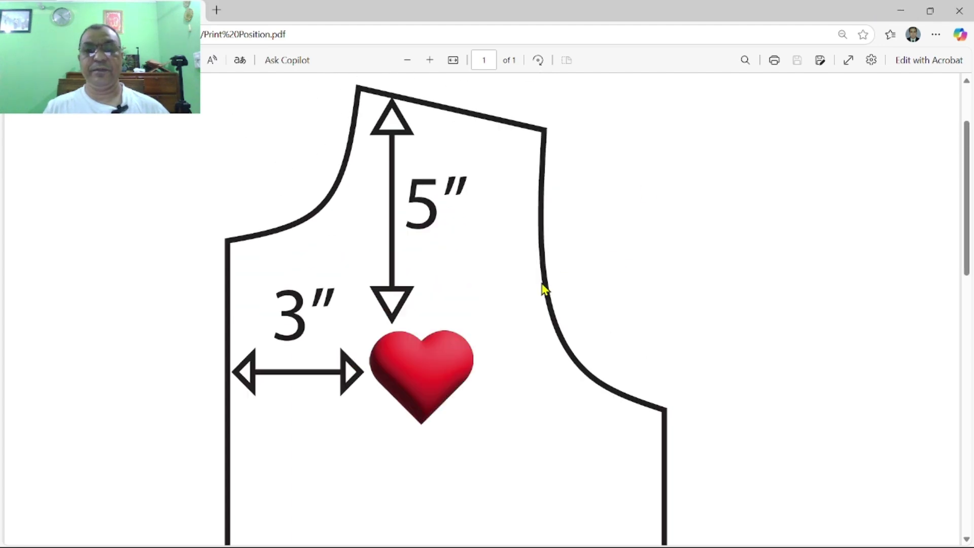
{"action": "scroll", "coordinate": [525, 309], "scroll_direction": "down", "scroll_amount": 2}
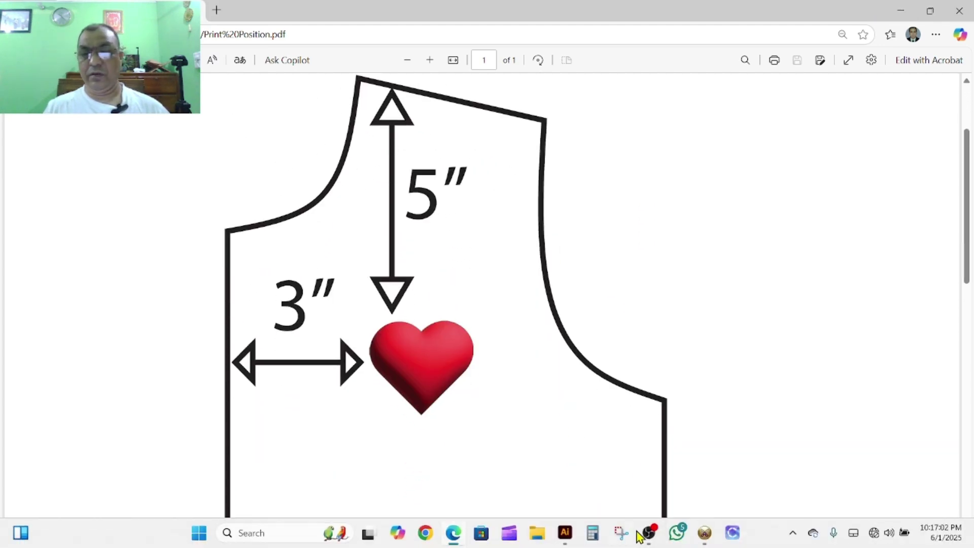
{"action": "left_click", "coordinate": [651, 537]}
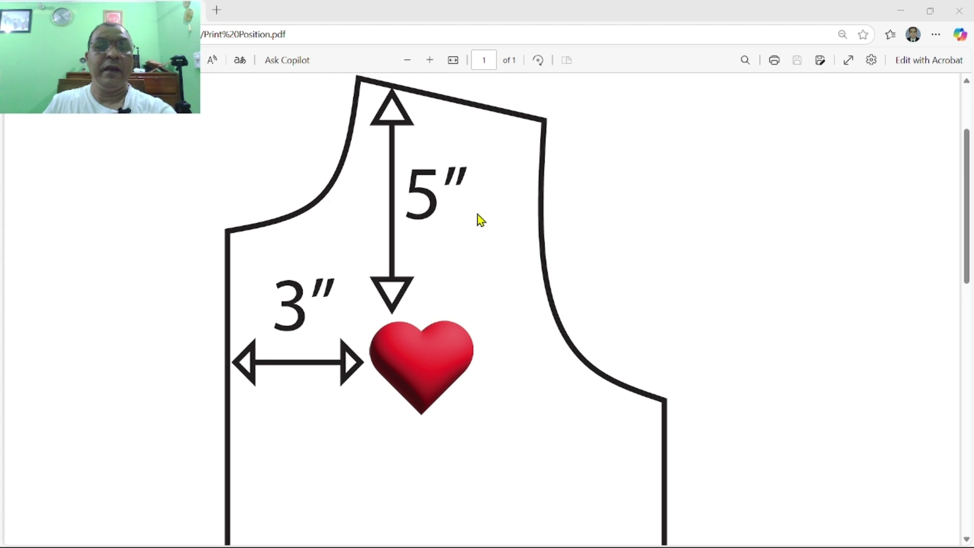